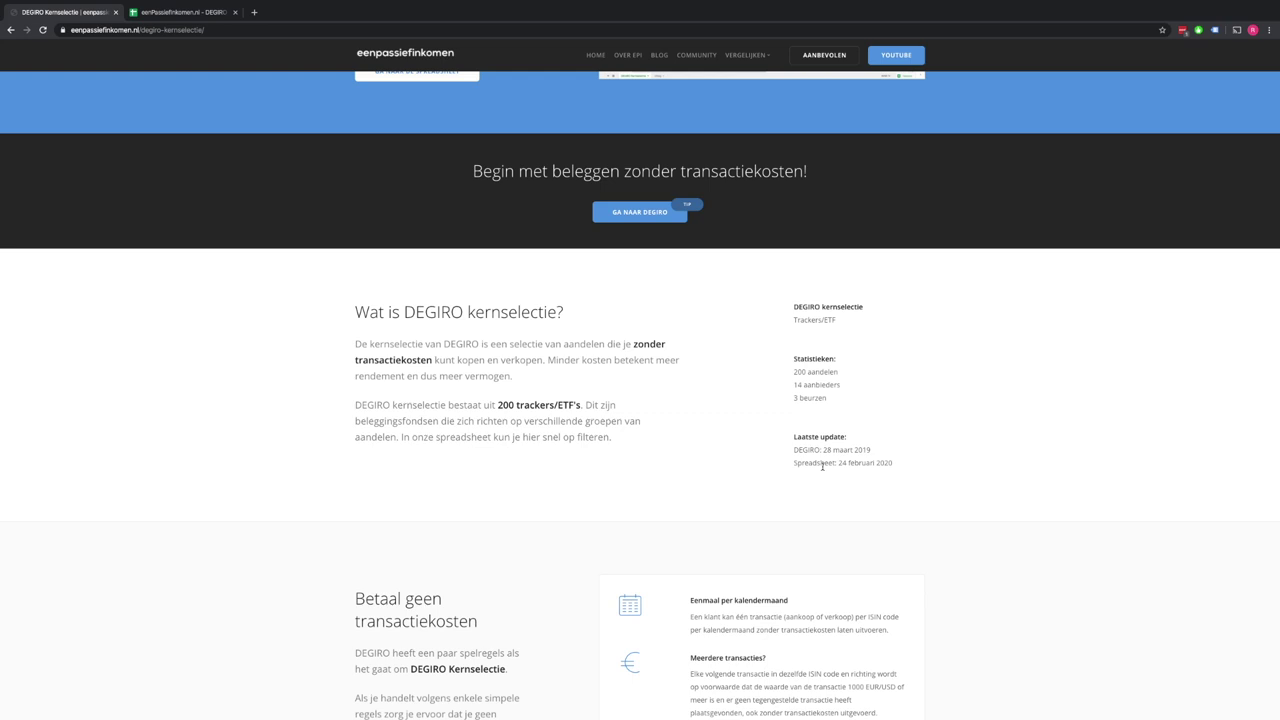
Step: Read the DEGIRO Kernselectie page's sections on what the selection is and its rules for avoiding transaction costs
scroll(822, 465, "down", 5)
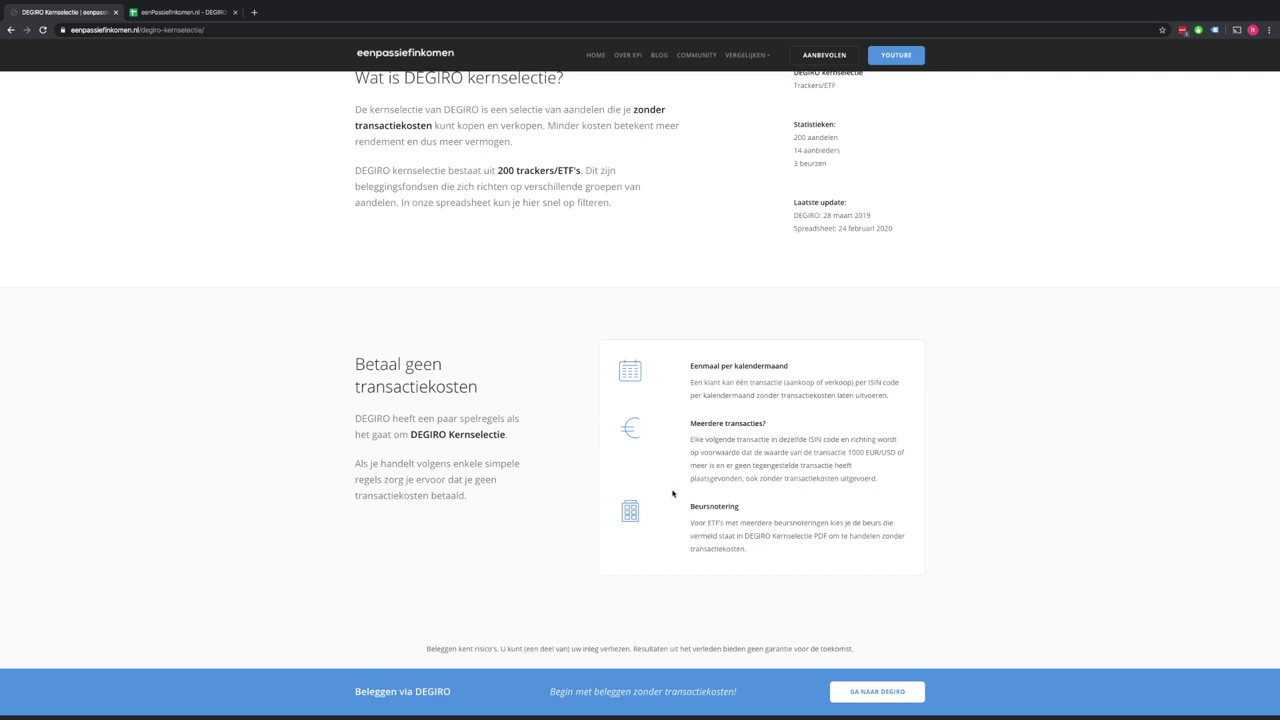
scroll(672, 493, "down", 1)
scroll(557, 434, "up", 5)
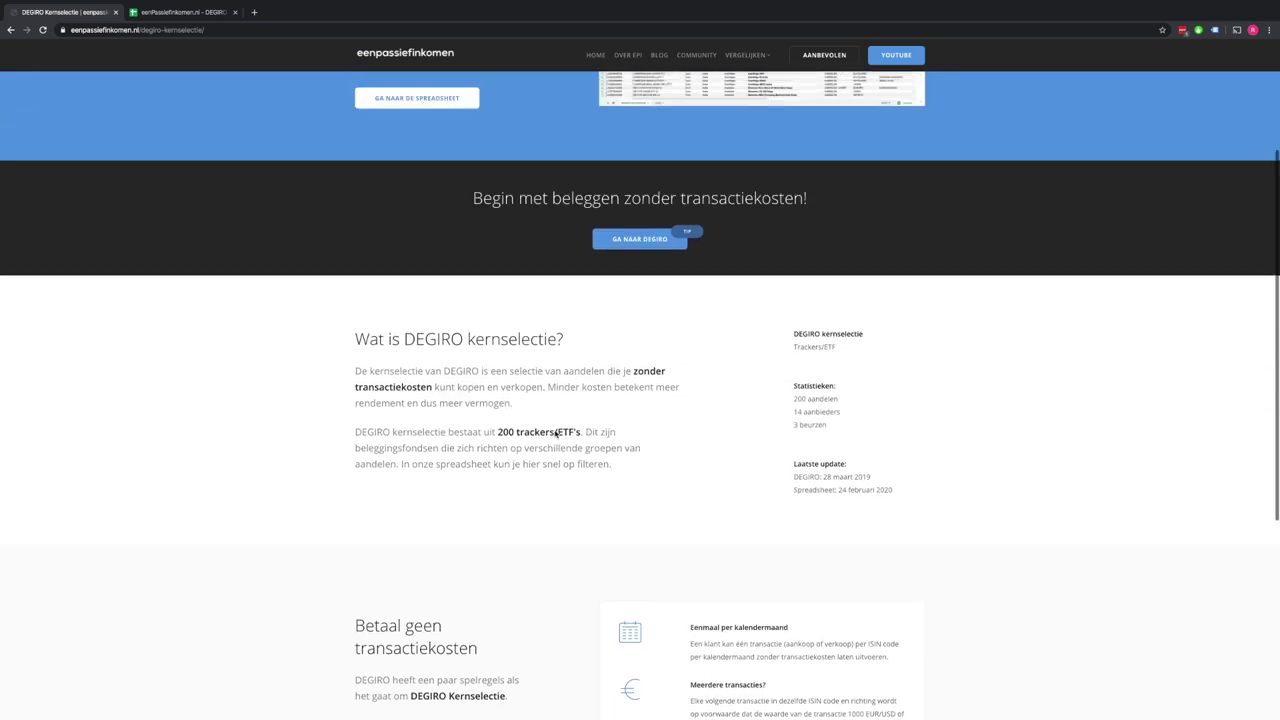
scroll(555, 432, "up", 3)
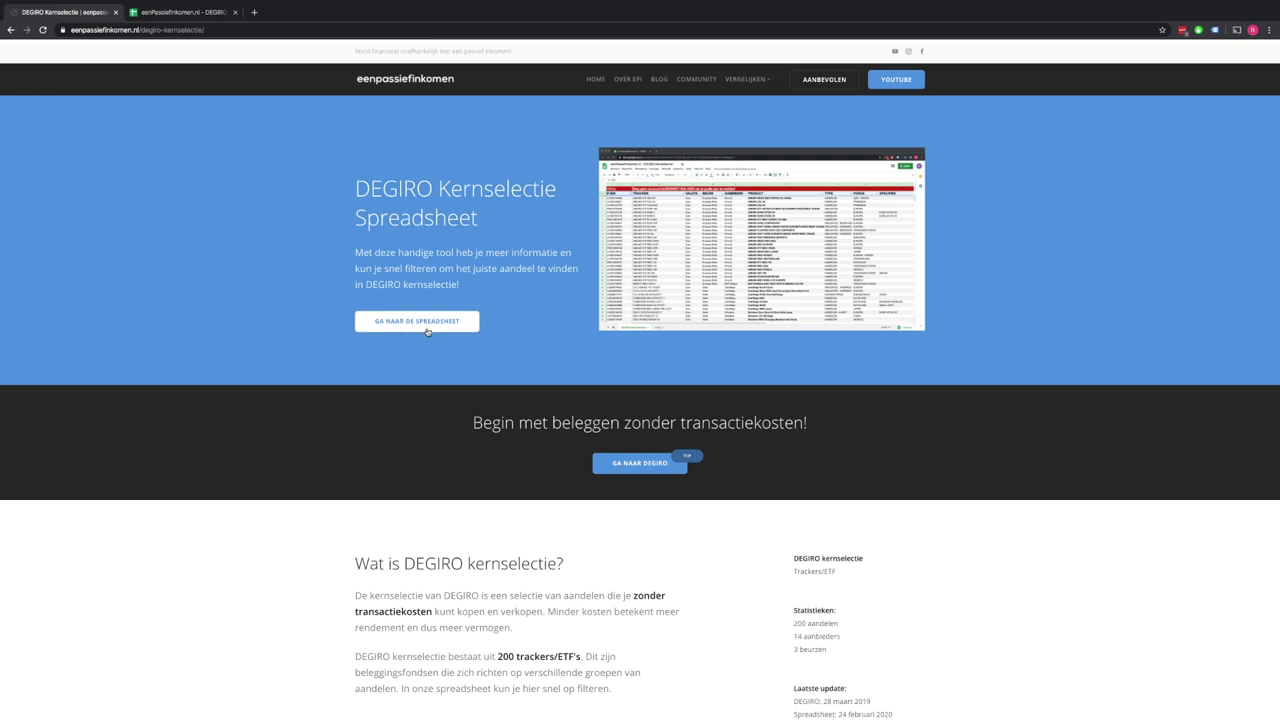
Step: Switch to the DEGIRO Kernselectie spreadsheet in Google Sheets and look through the tracker list from start to end
left_click(201, 12)
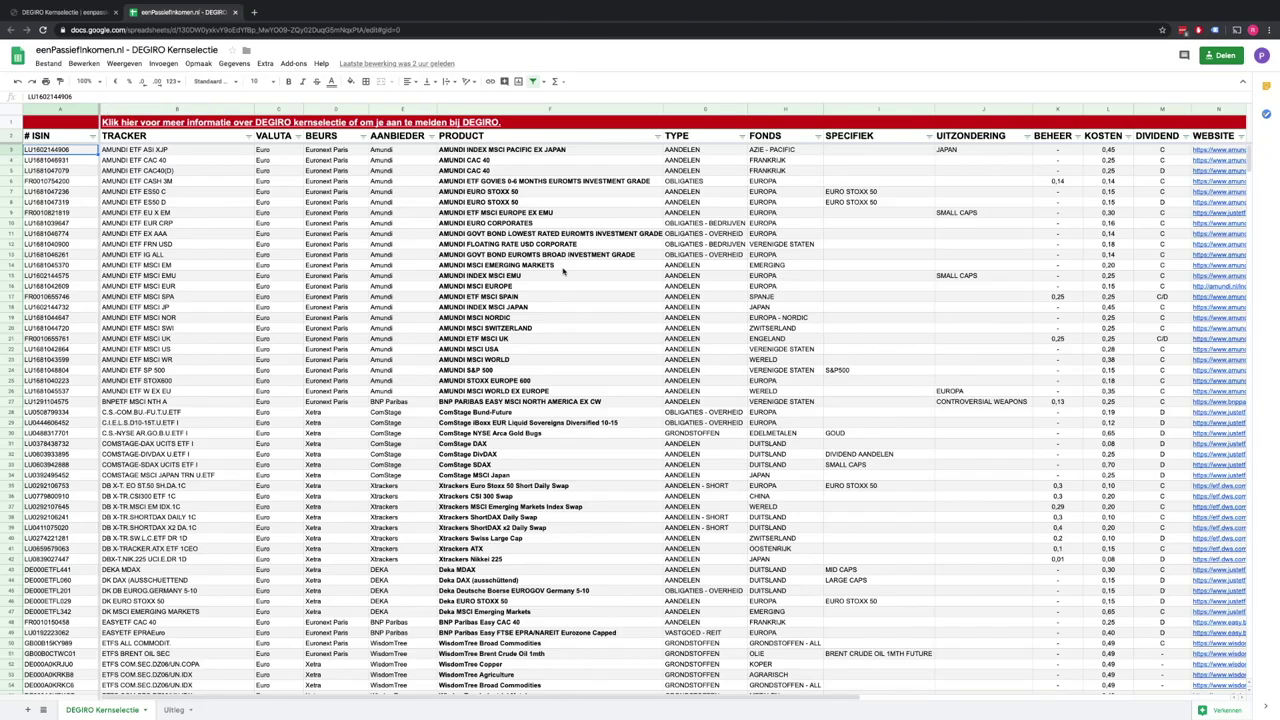
scroll(563, 270, "down", 15)
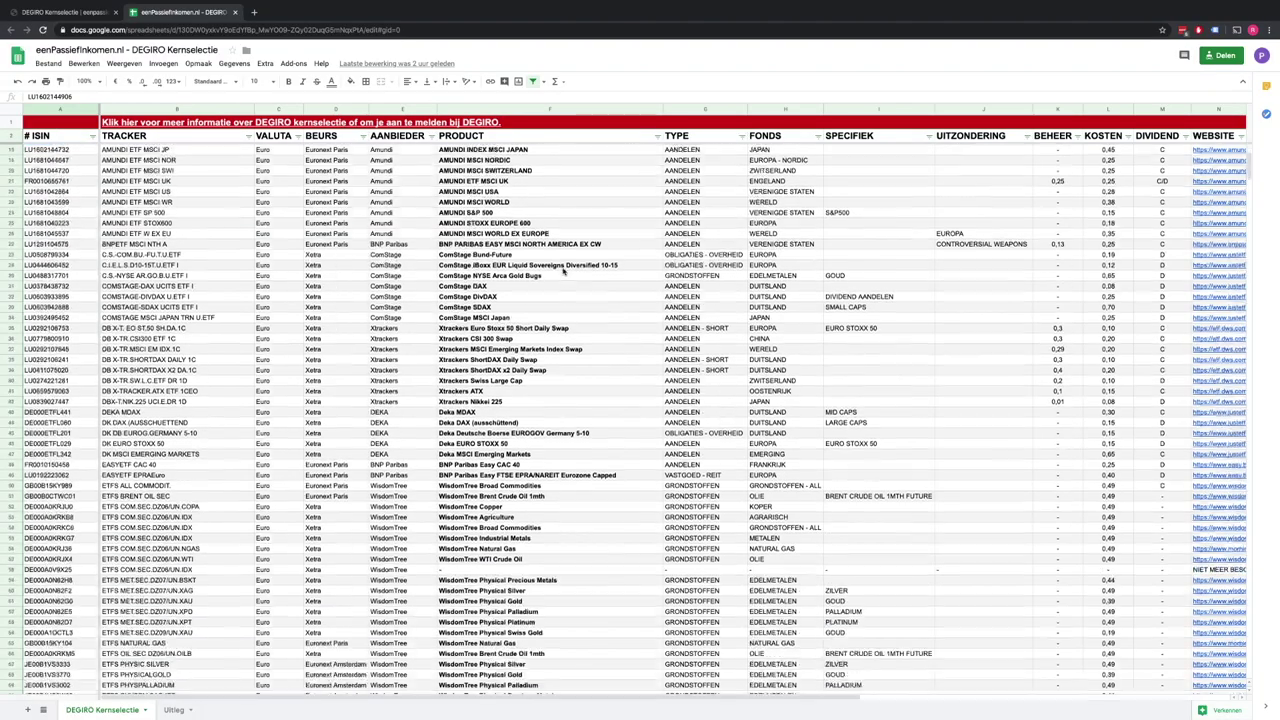
scroll(563, 270, "down", 20)
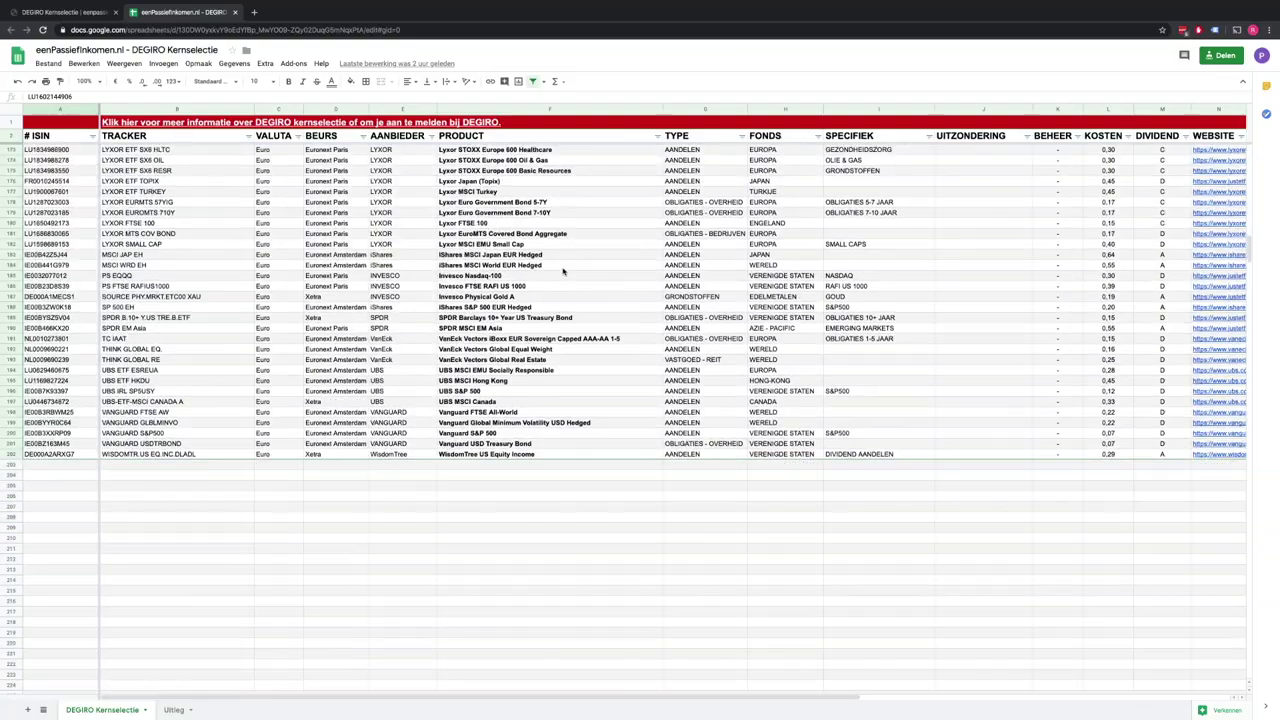
scroll(563, 270, "up", 4)
scroll(563, 270, "up", 5)
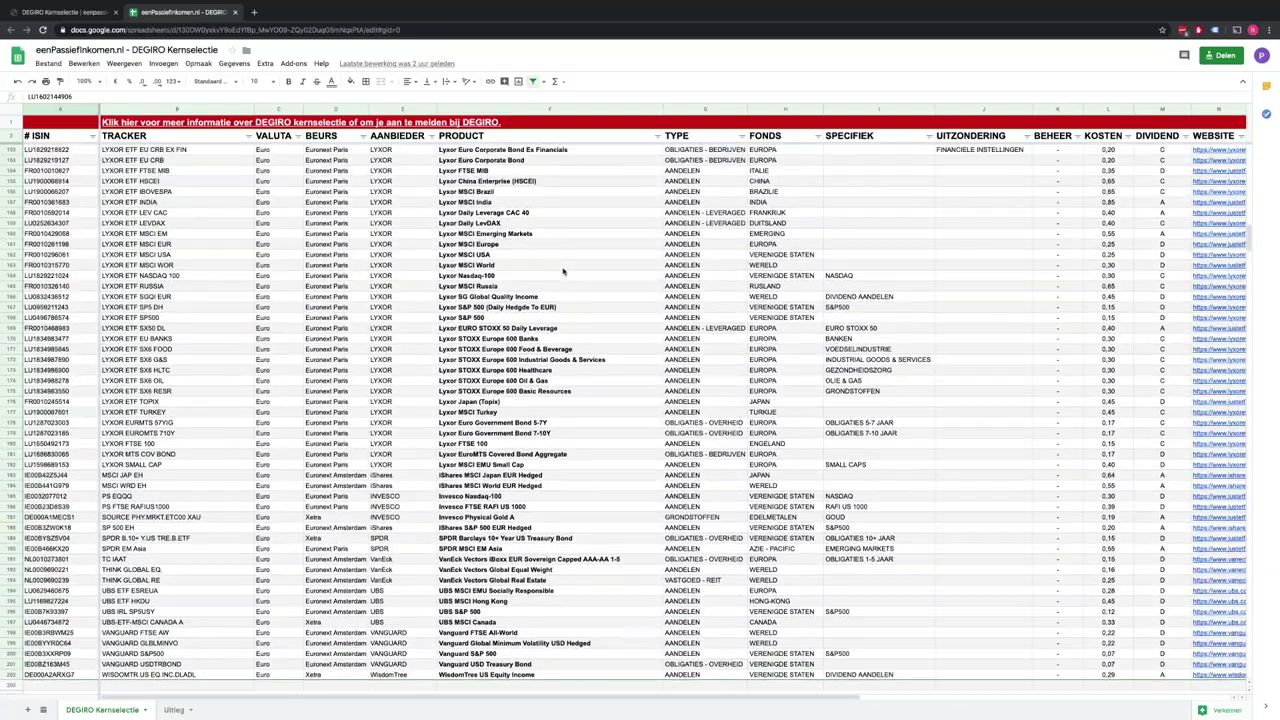
scroll(563, 270, "up", 20)
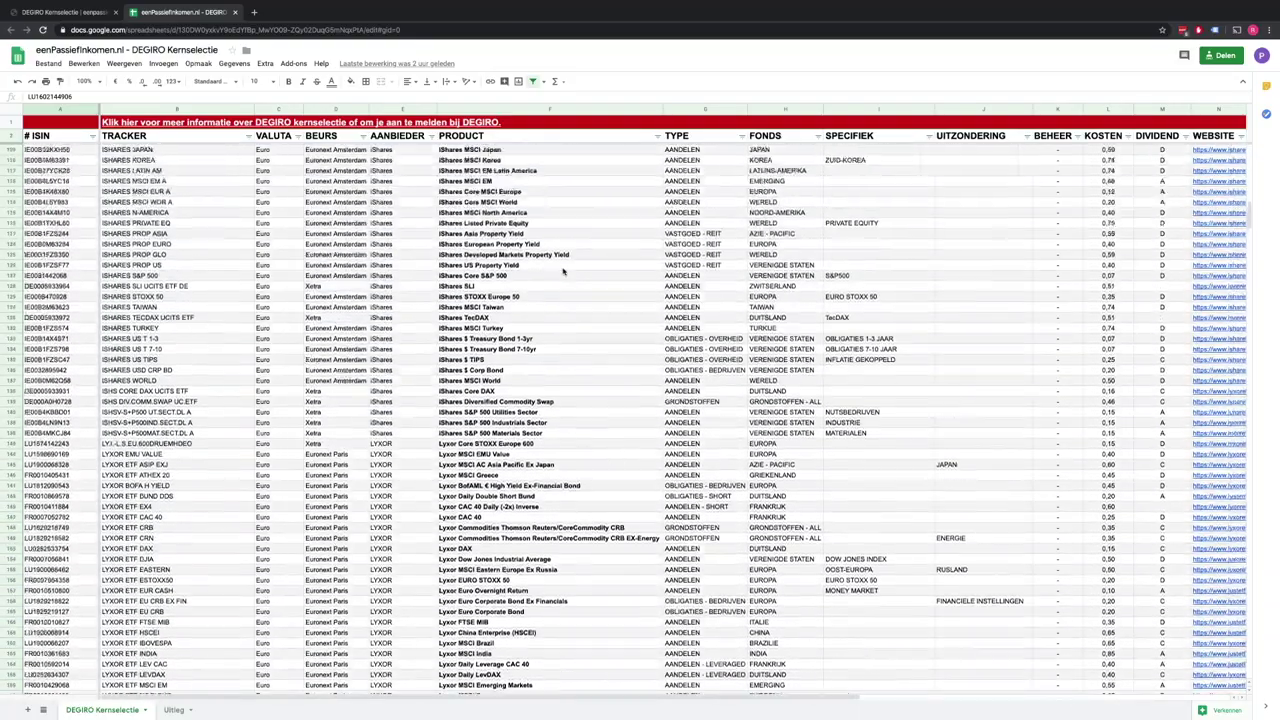
scroll(563, 270, "up", 14)
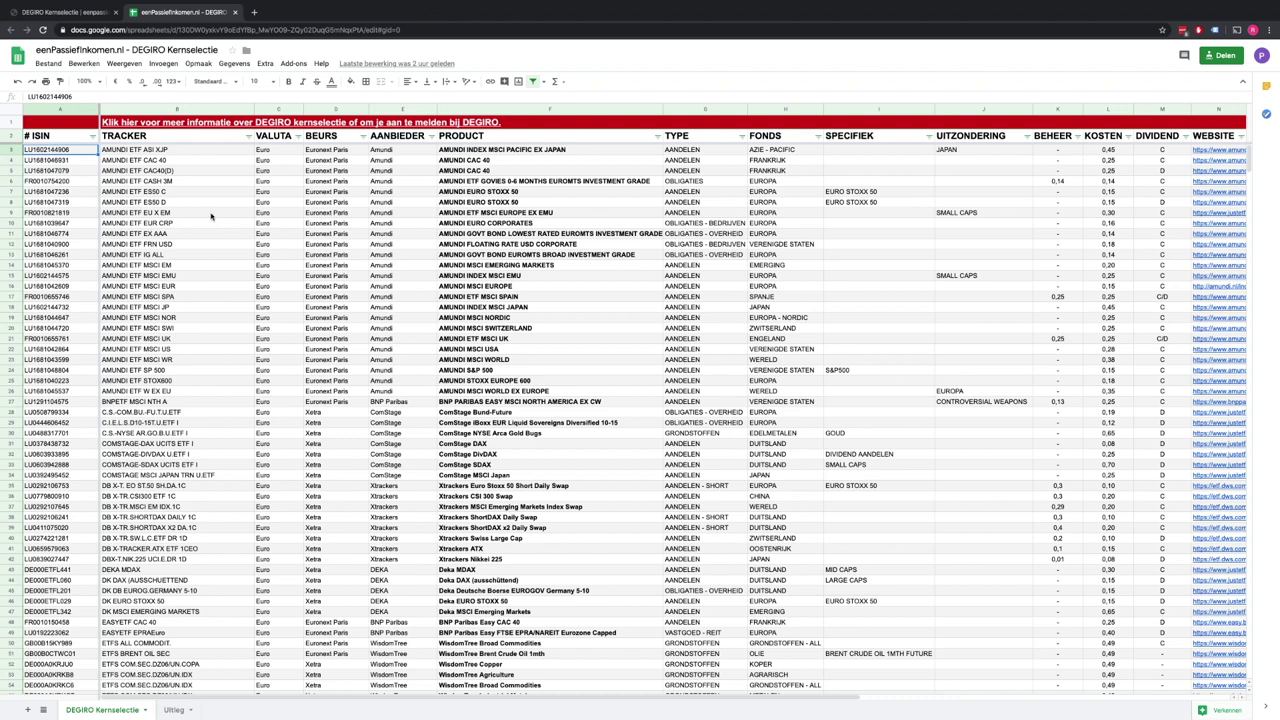
Step: Highlight the ISIN to BEURS columns and examine the remaining columns through WEBSITE
left_click_drag(60, 108, 340, 109)
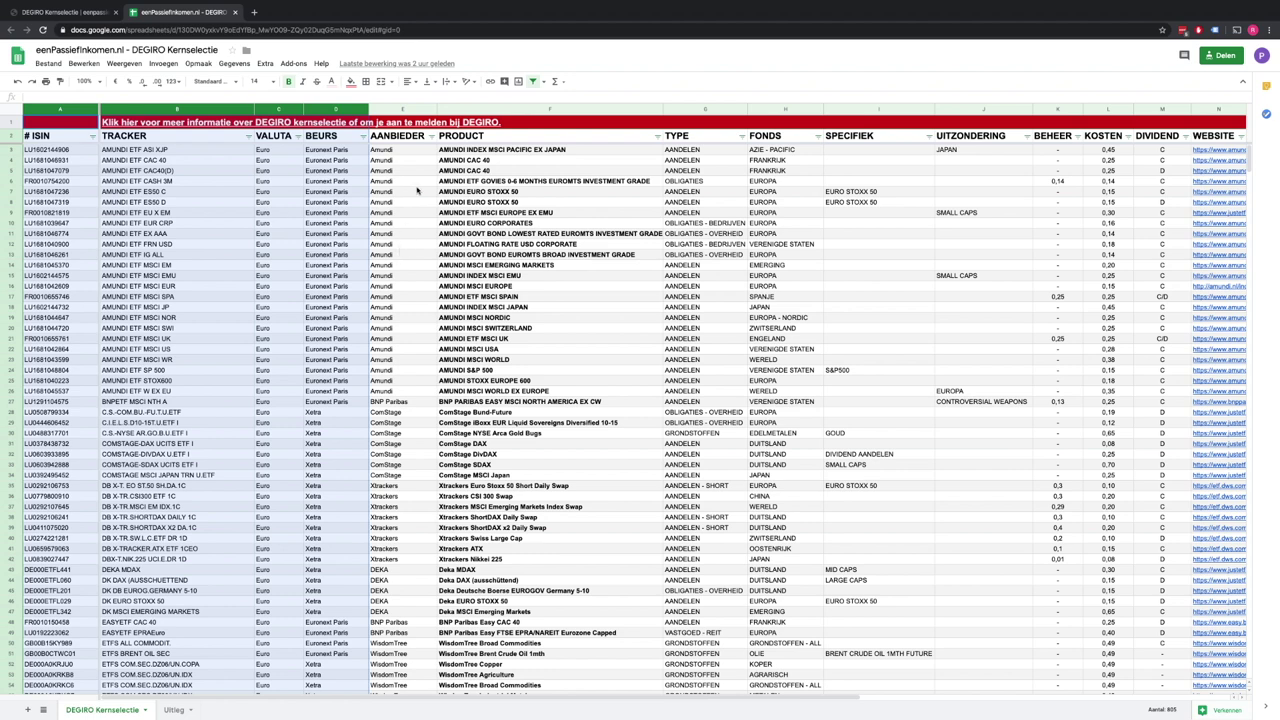
scroll(989, 248, "right", 5)
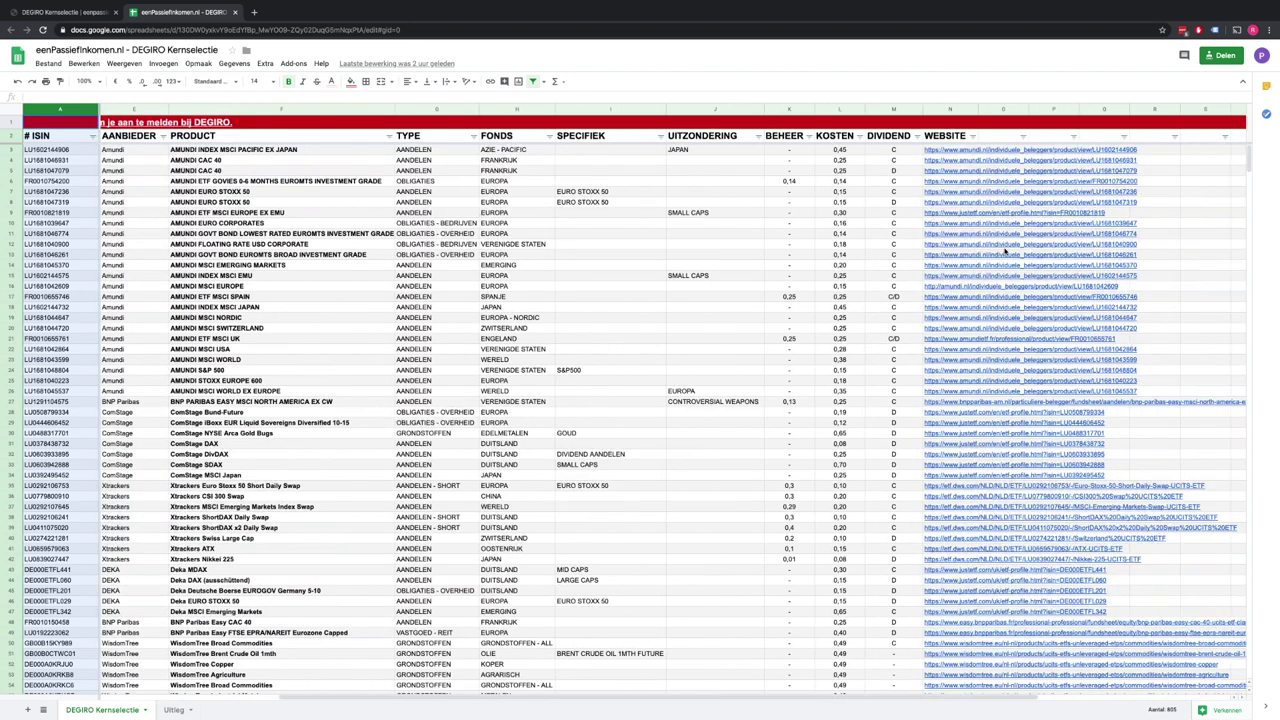
scroll(1005, 251, "left", 5)
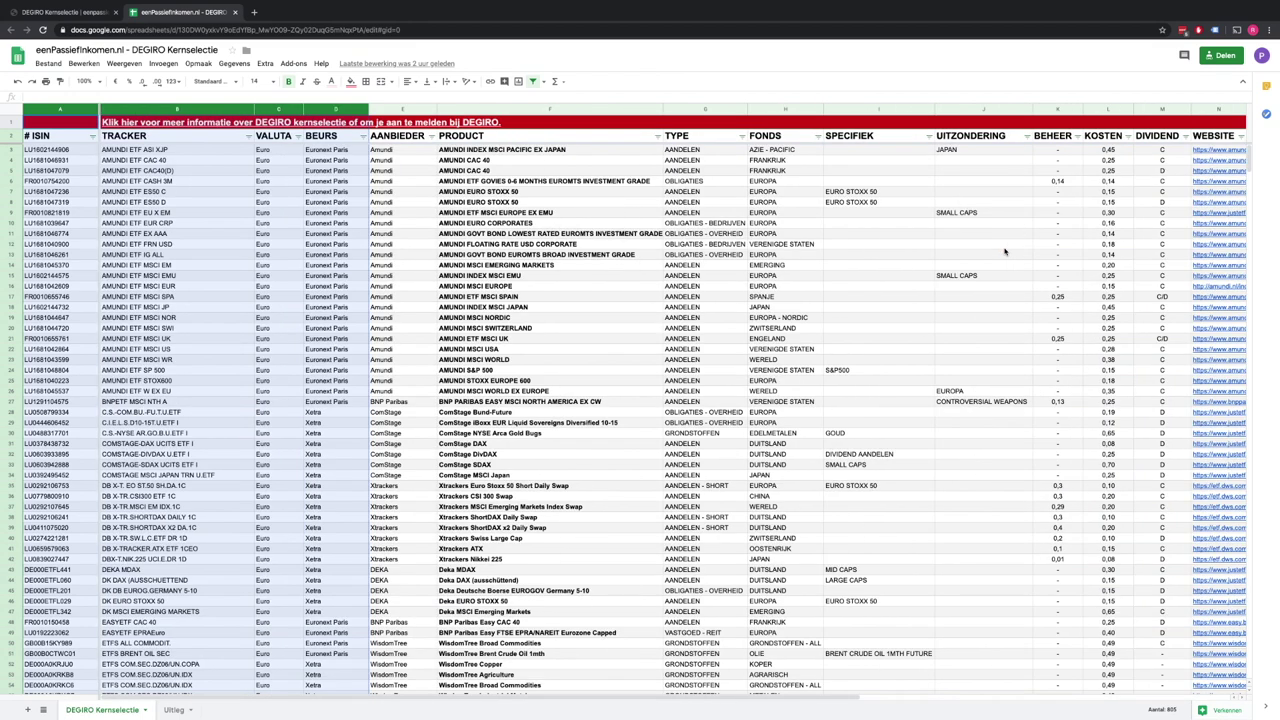
left_click(479, 224)
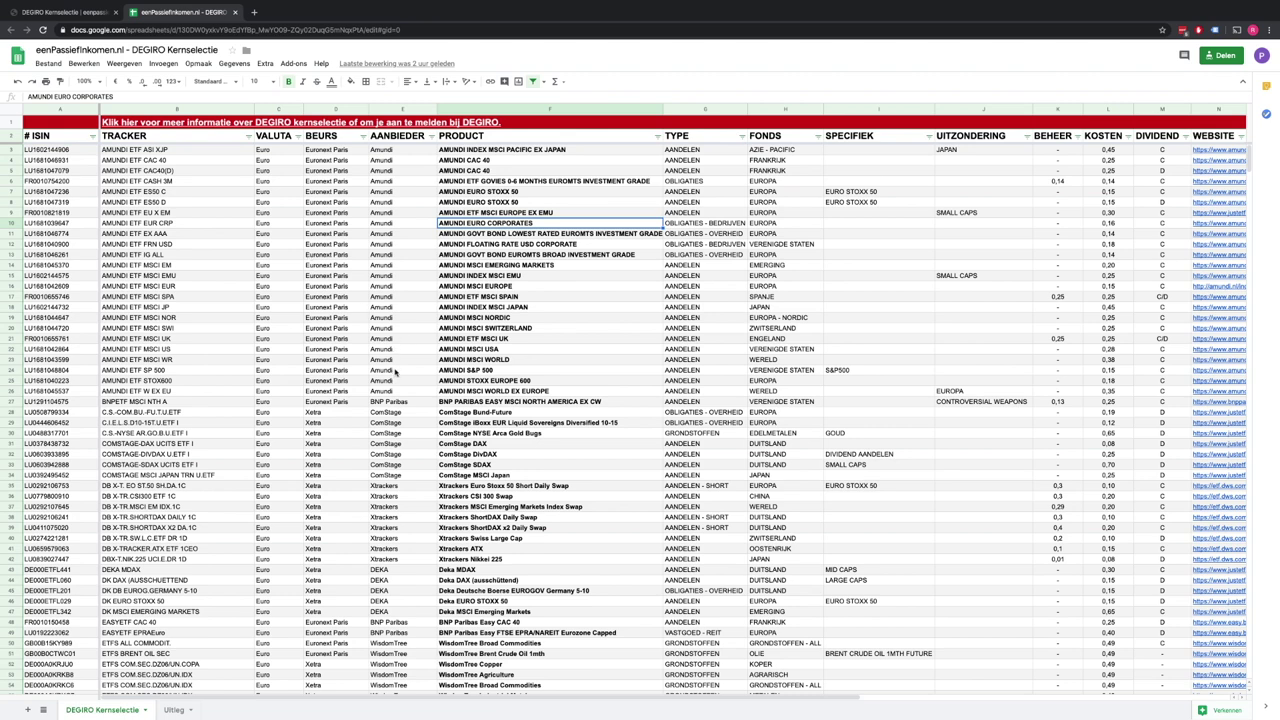
Step: Open the "Meer info over DEGIRO kernselectie? Klik hier!" link on the Uitleg sheet and return to the spreadsheet
left_click(173, 710)
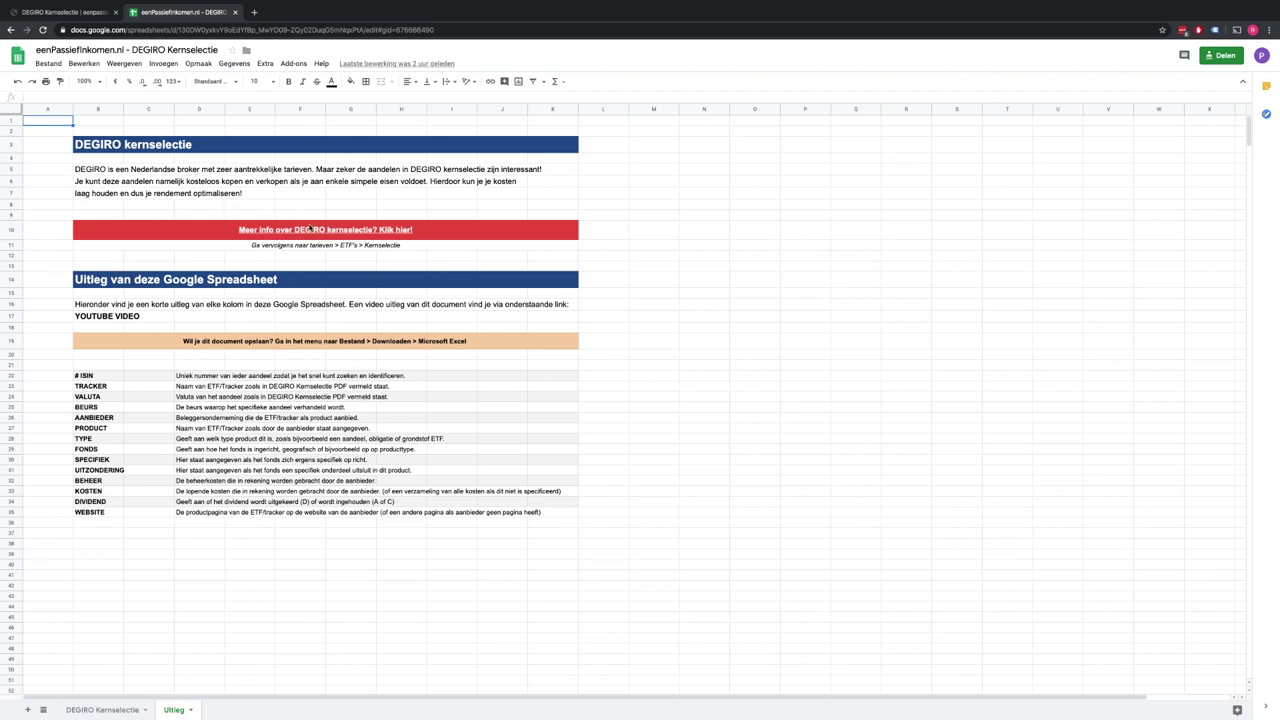
mouse_move(336, 229)
right_click(318, 231)
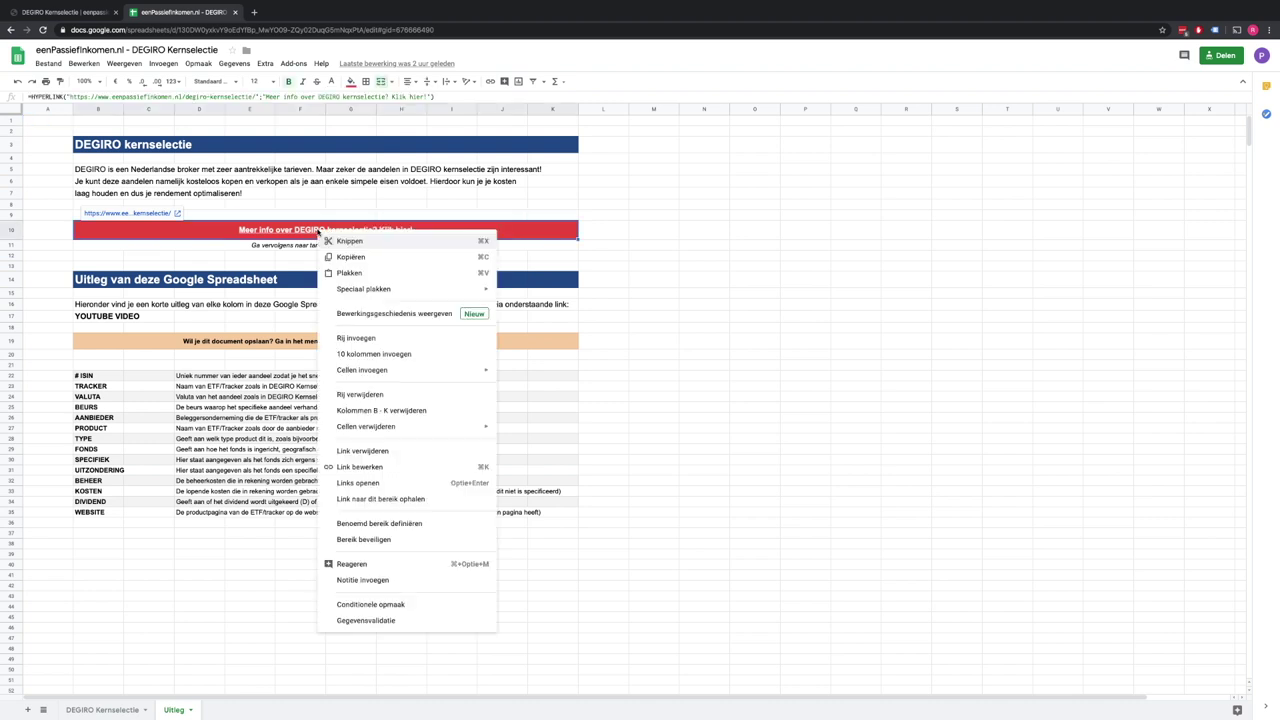
left_click(378, 485)
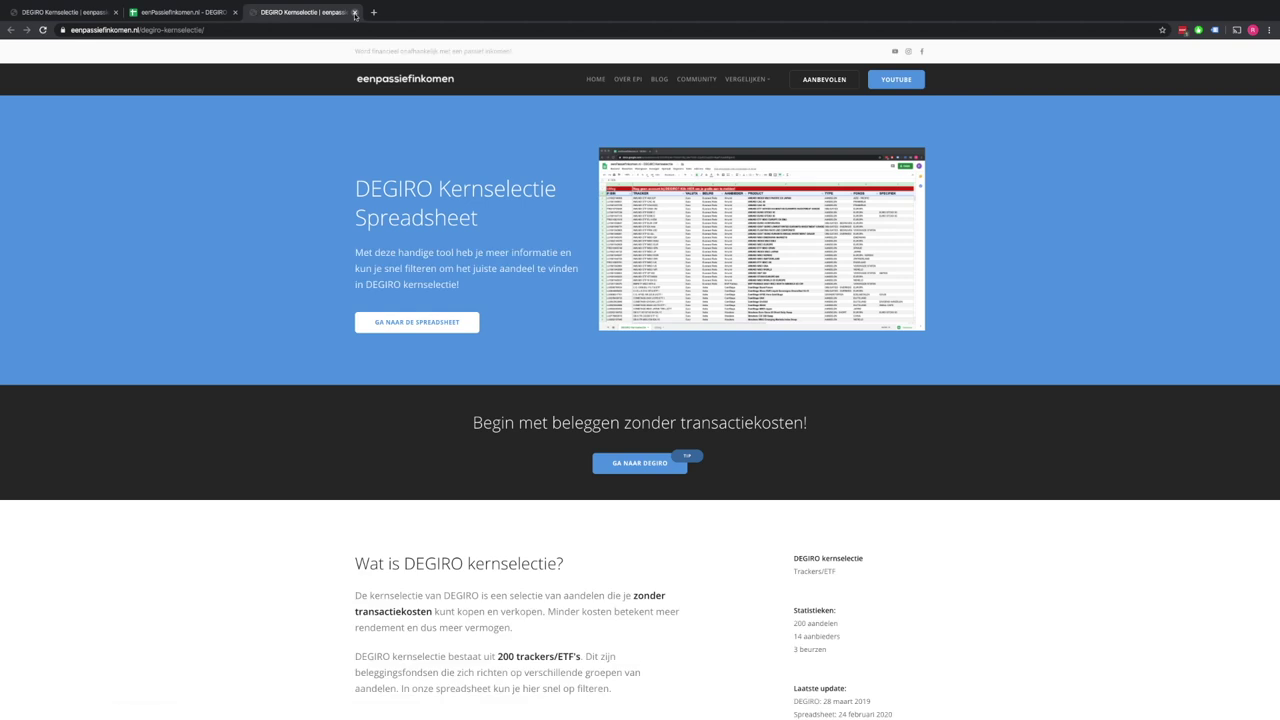
left_click(354, 13)
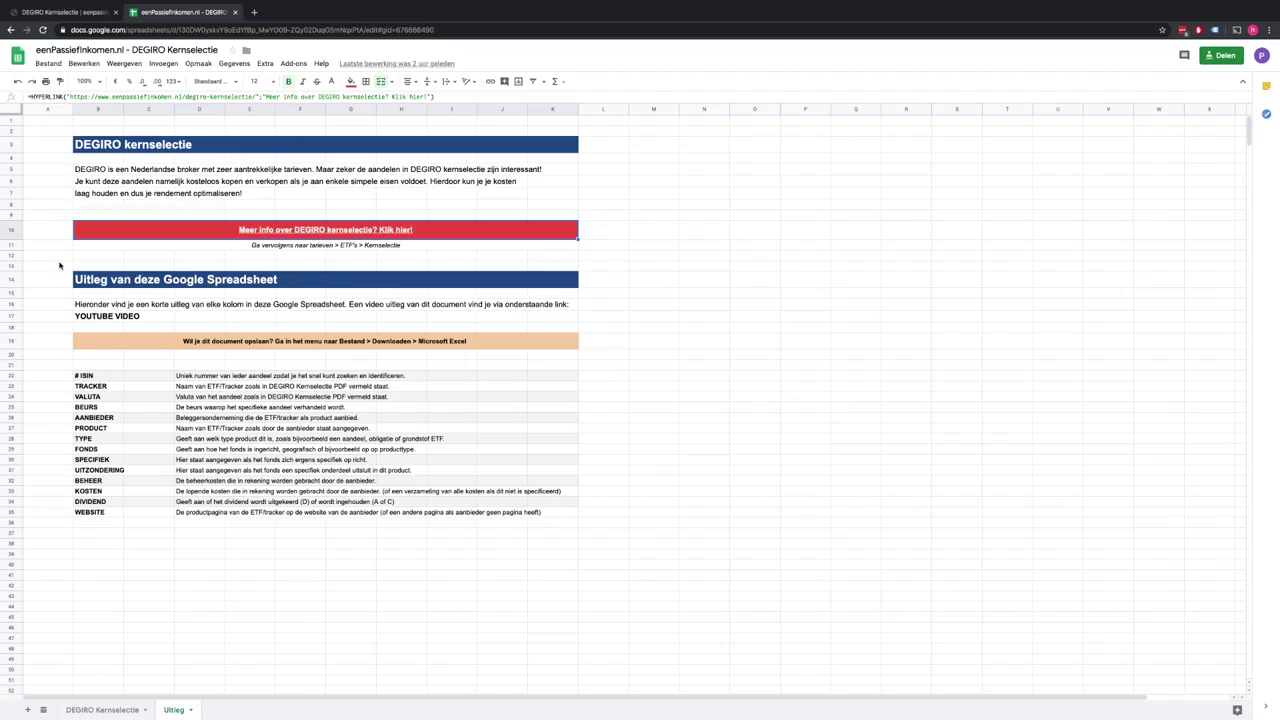
Step: Review the Uitleg sheet's YouTube video line, the document-saving instruction with its download option, and the column explanations
left_click(100, 316)
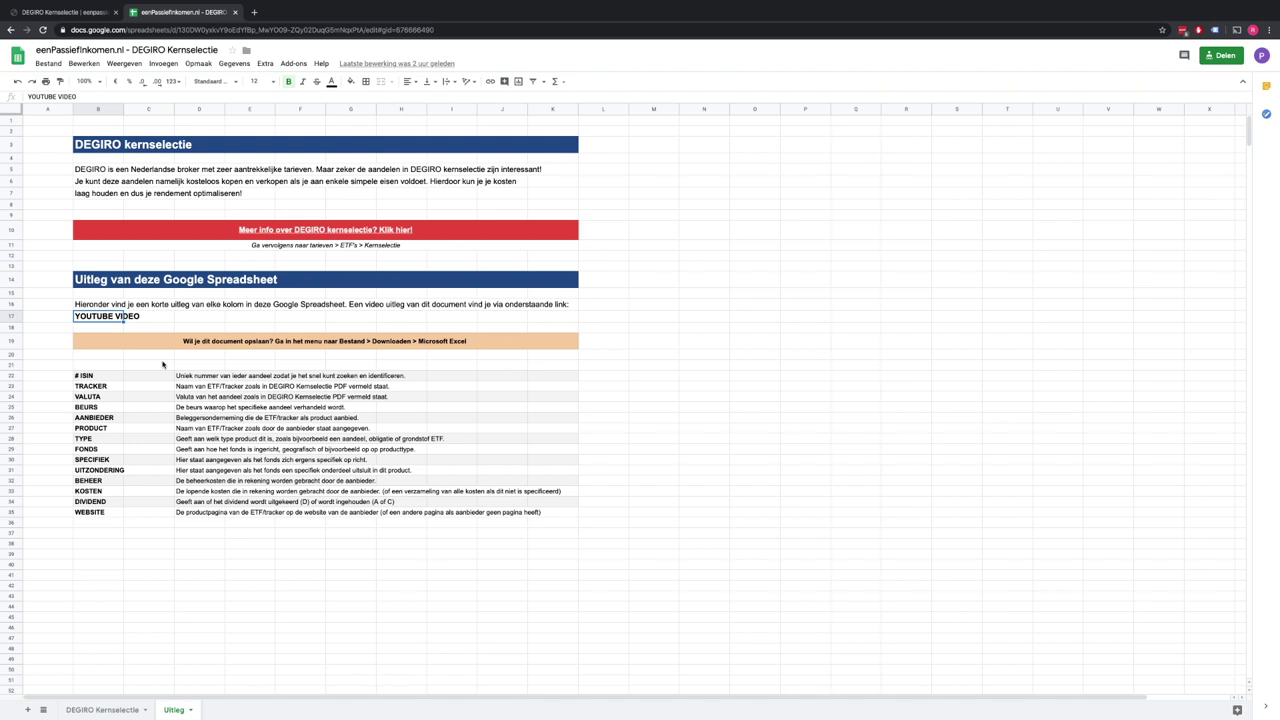
left_click(297, 346)
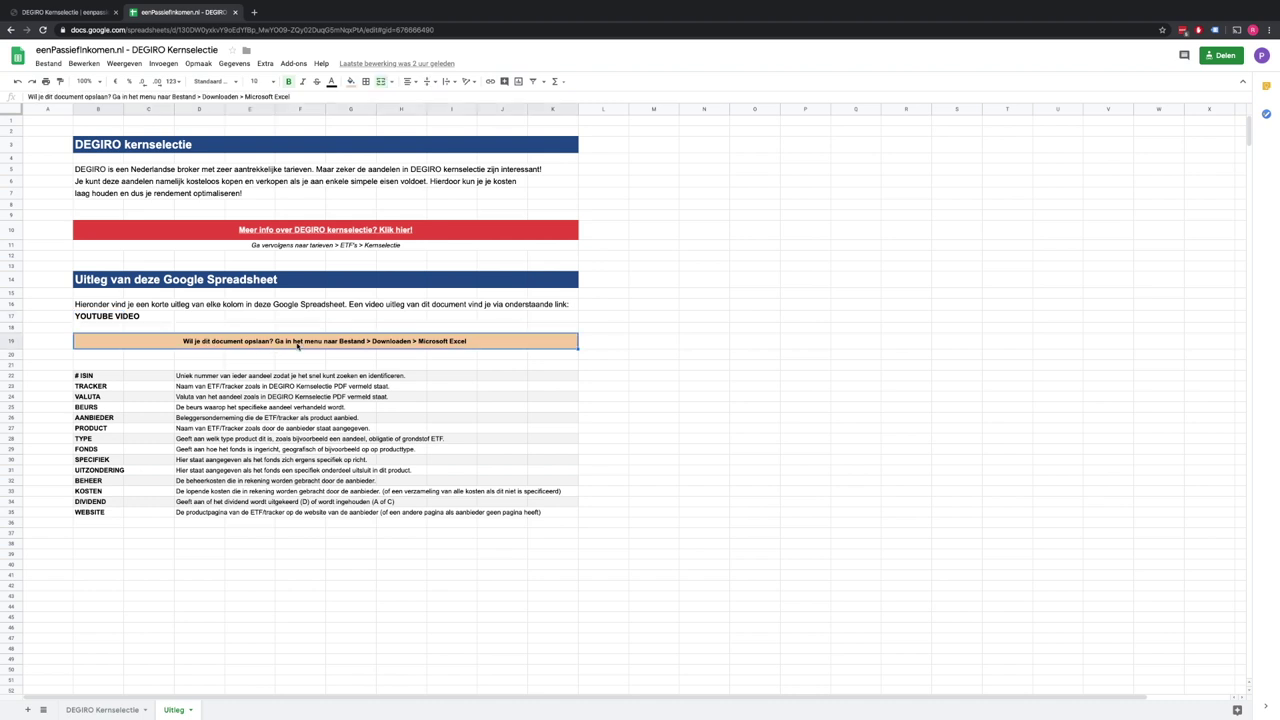
left_click(50, 63)
mouse_move(71, 178)
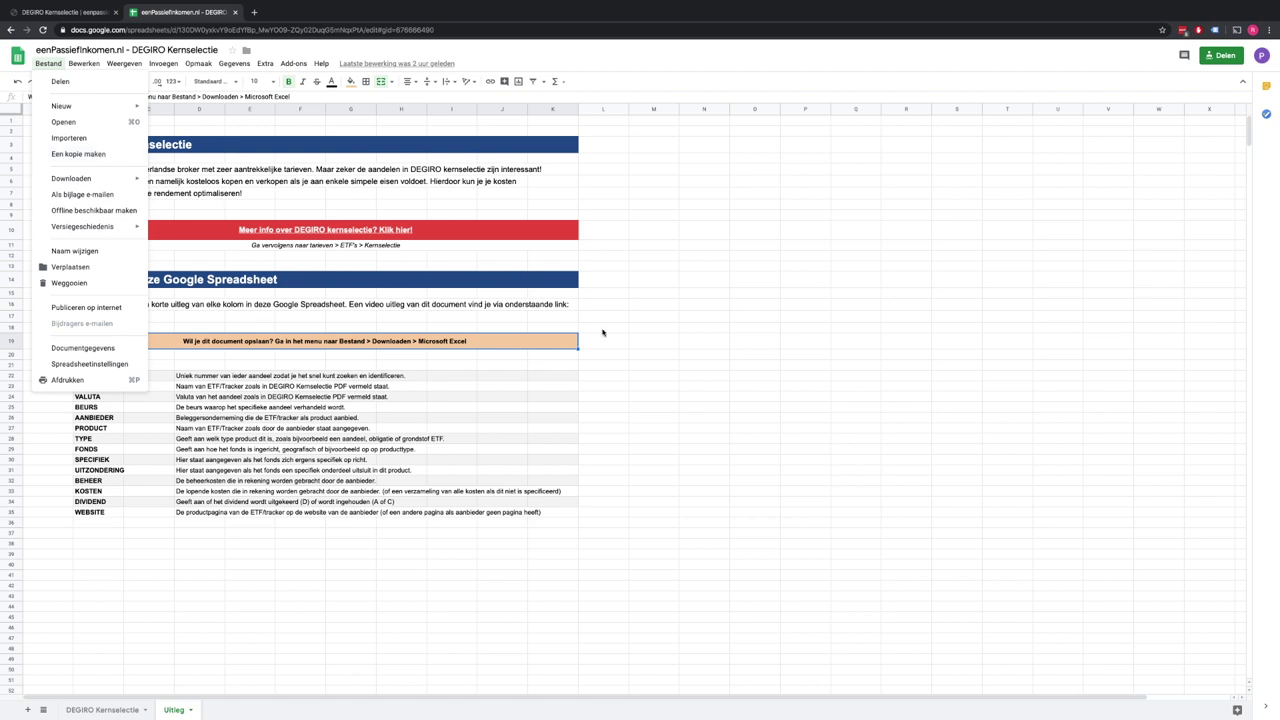
left_click(605, 340)
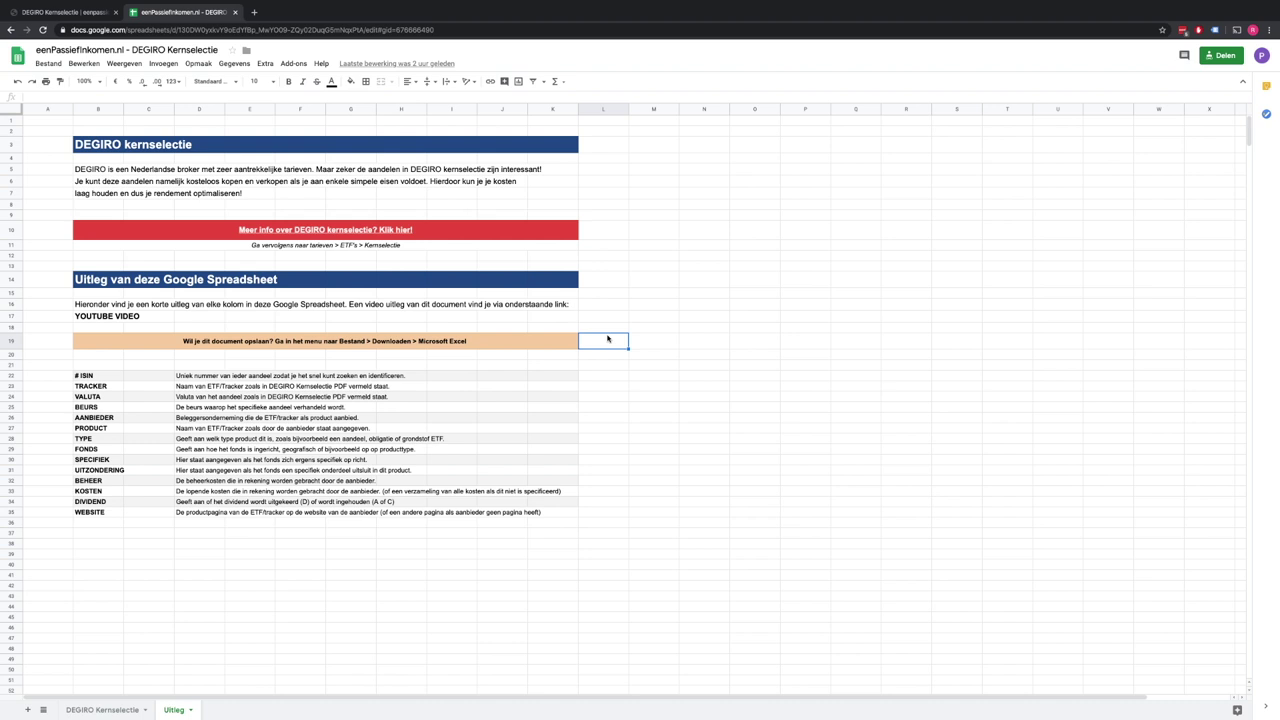
left_click(109, 365)
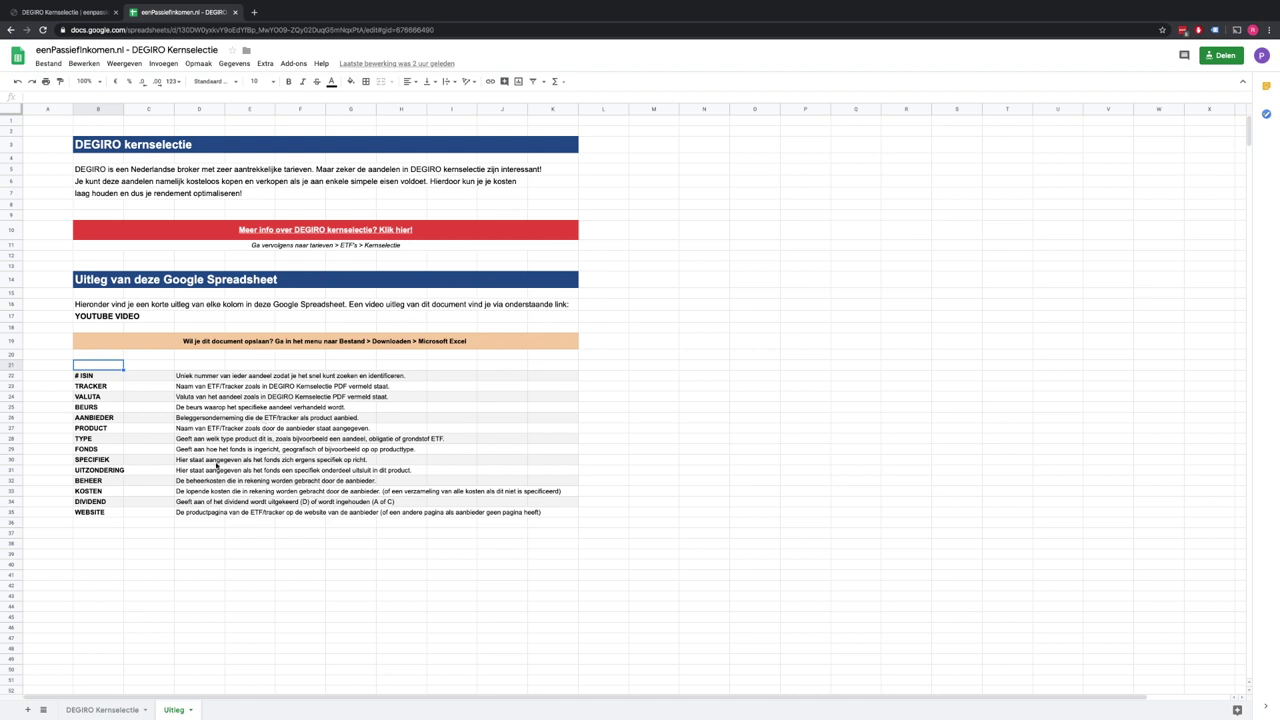
left_click(92, 503)
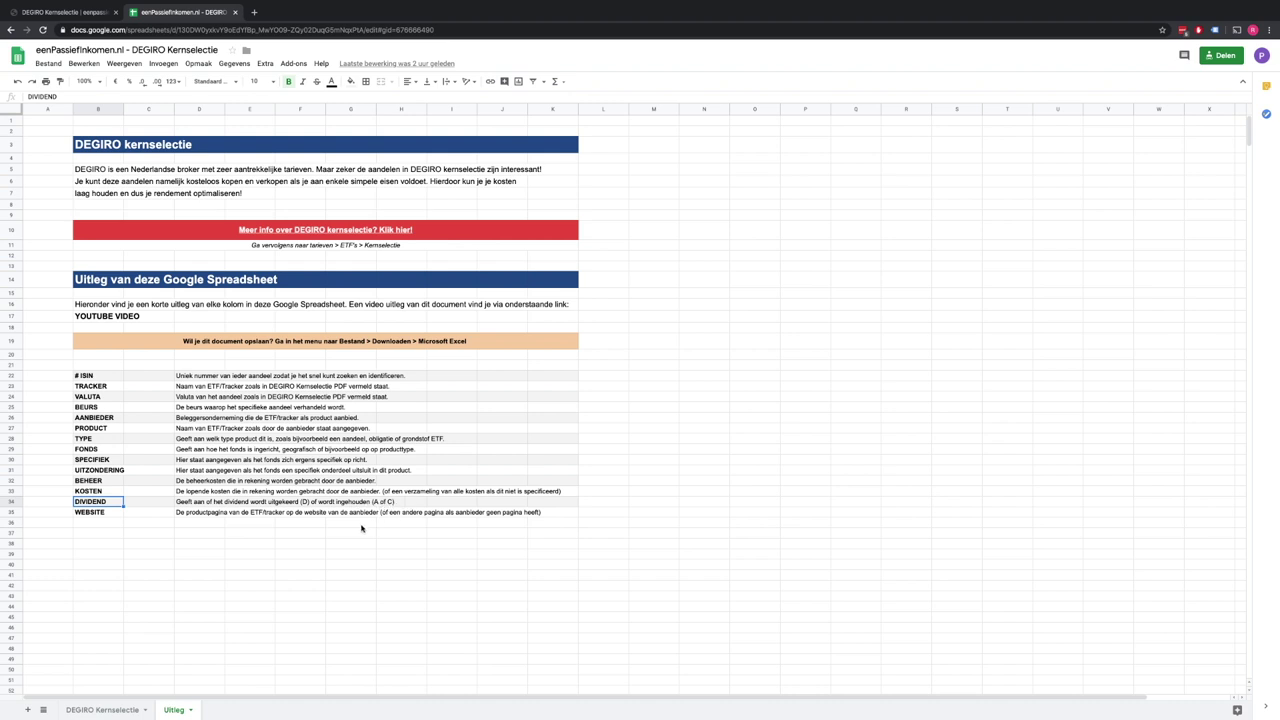
Step: Return to the DEGIRO Kernselectie sheet and set its zoom level to 150%
left_click(100, 709)
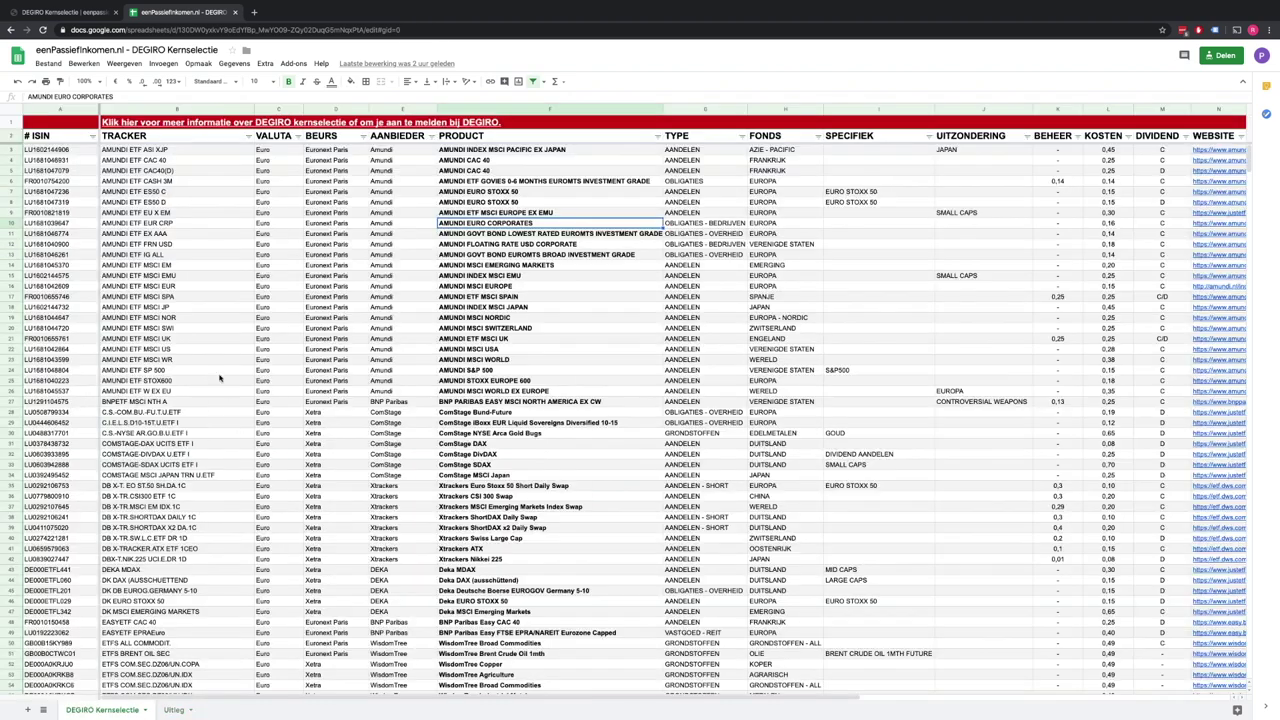
left_click(62, 149)
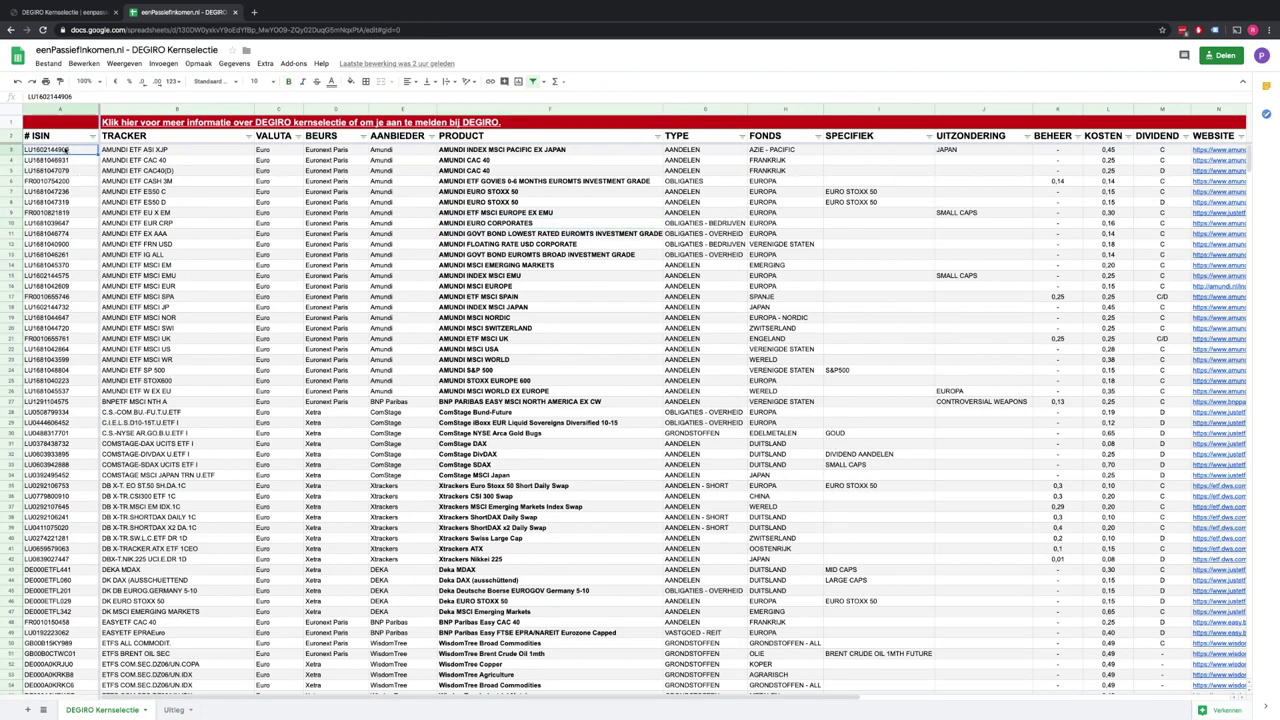
left_click(95, 82)
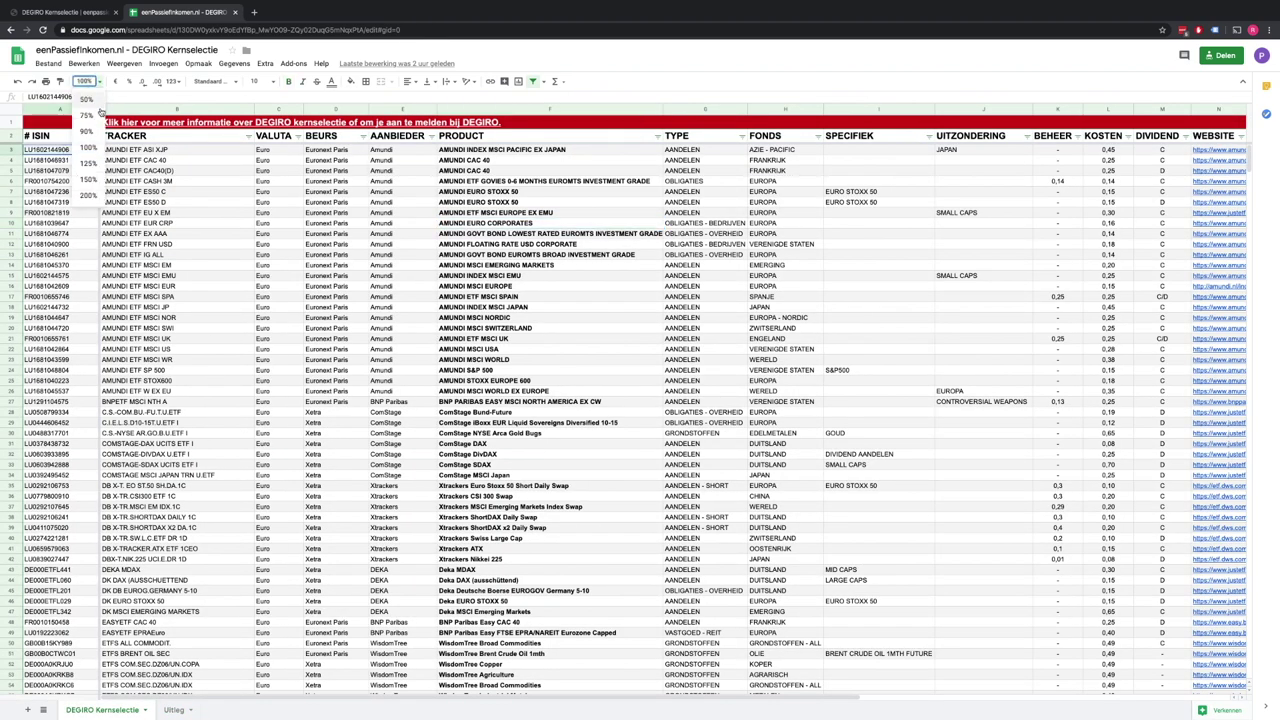
left_click(90, 180)
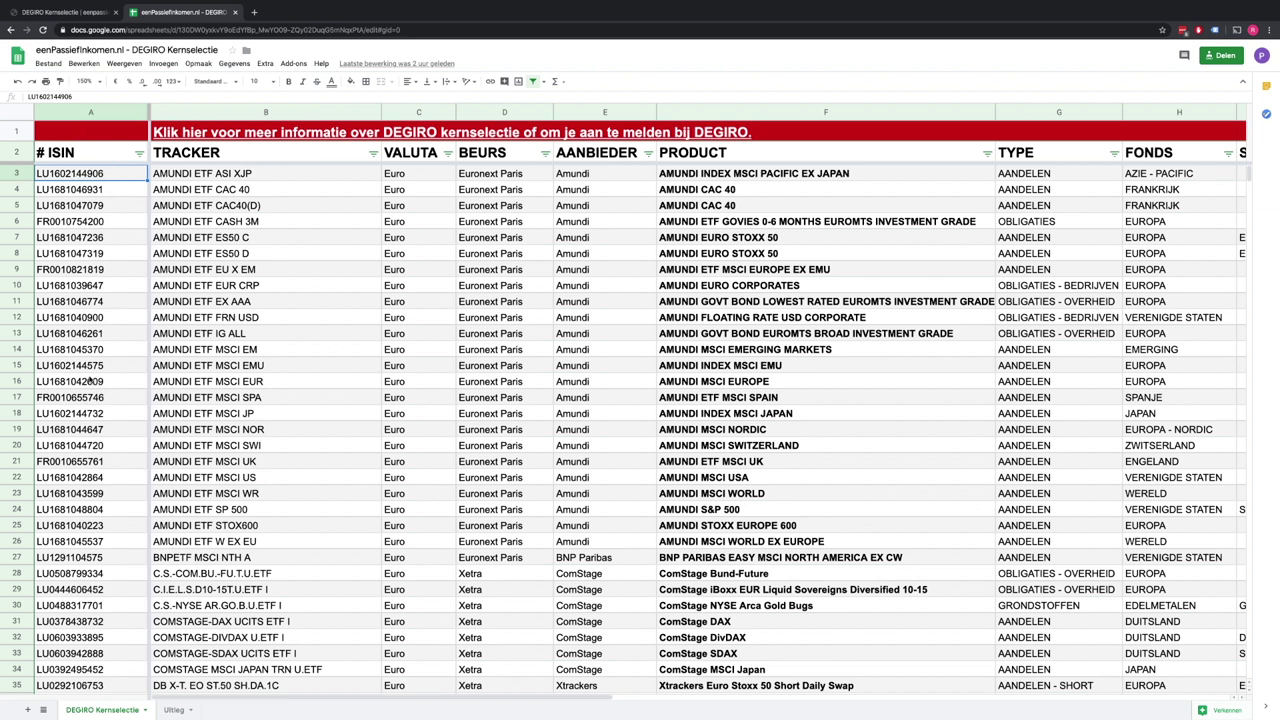
Step: Examine example cells in the ISIN, TRACKER, VALUTA, BEURS, AANBIEDER, PRODUCT and TYPE columns
left_click(121, 287)
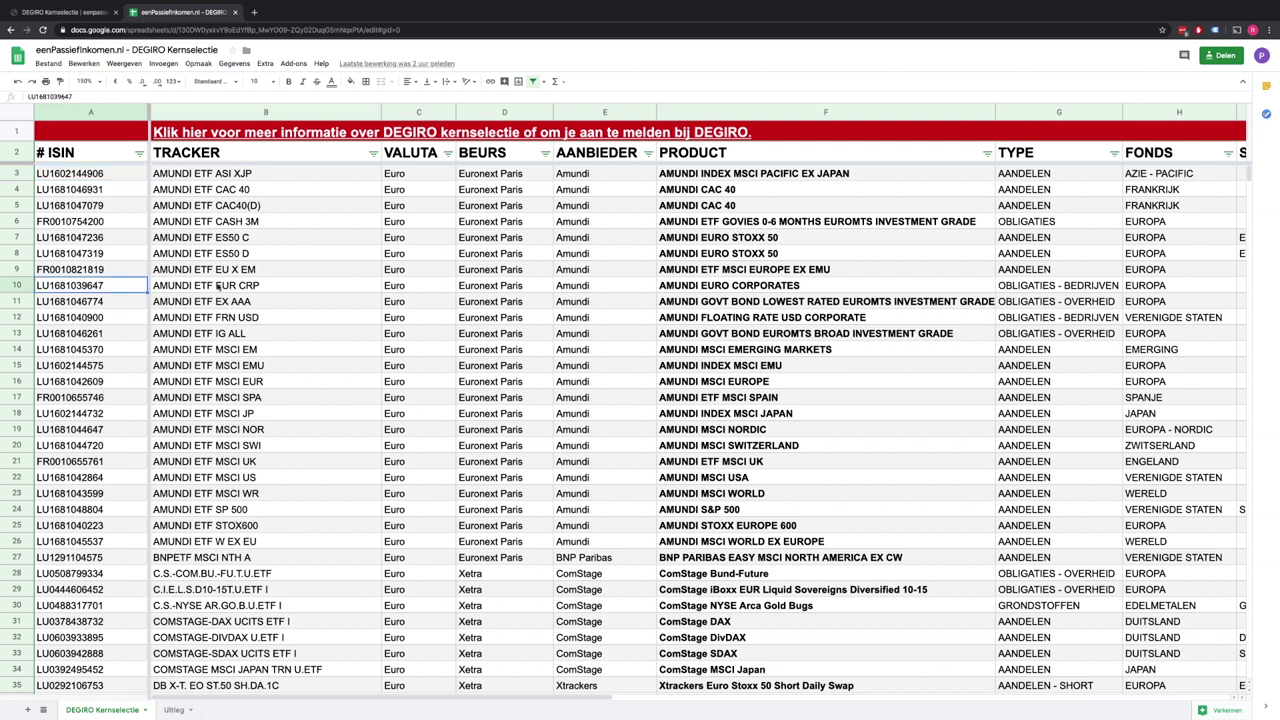
left_click(232, 287)
left_click(412, 289)
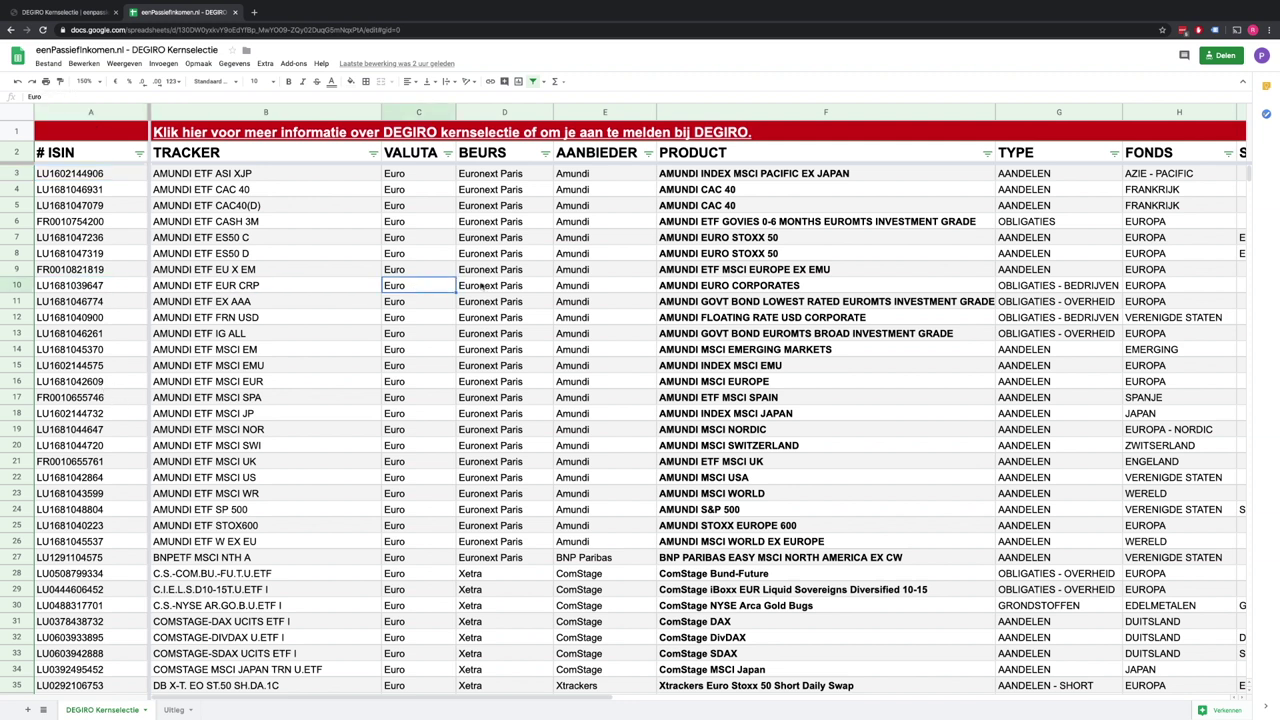
left_click(497, 287)
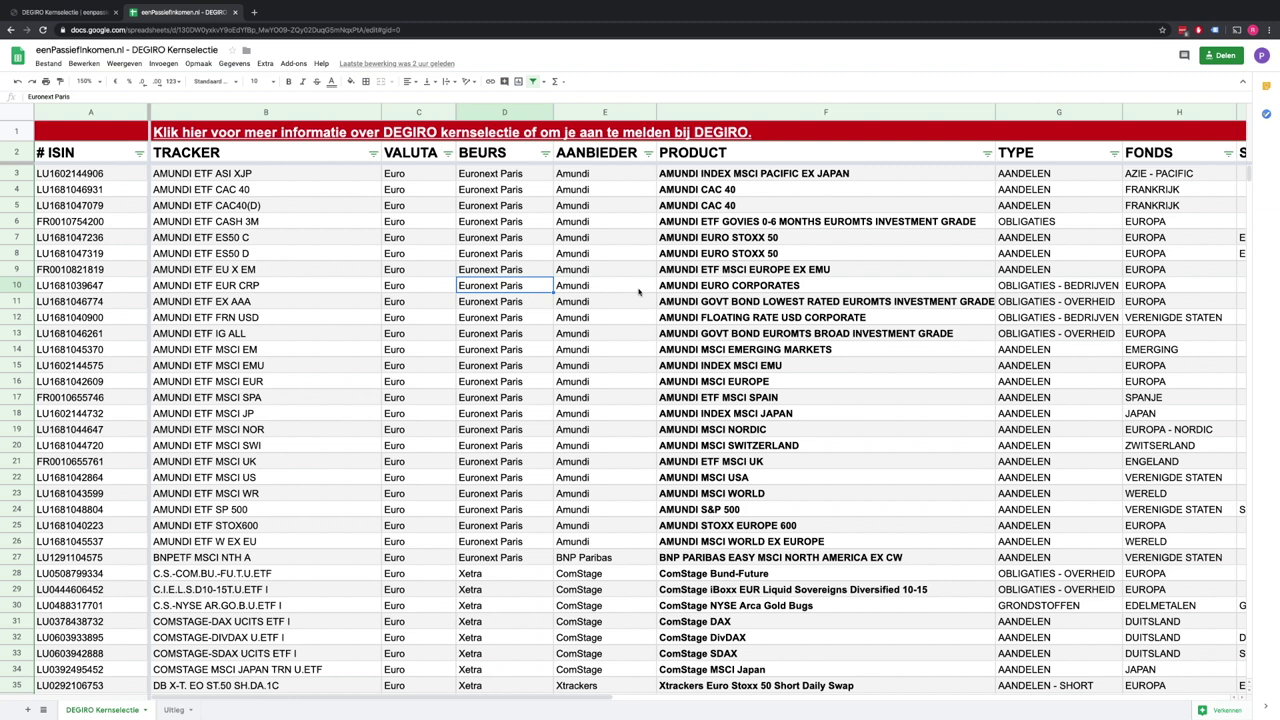
scroll(639, 291, "right", 3)
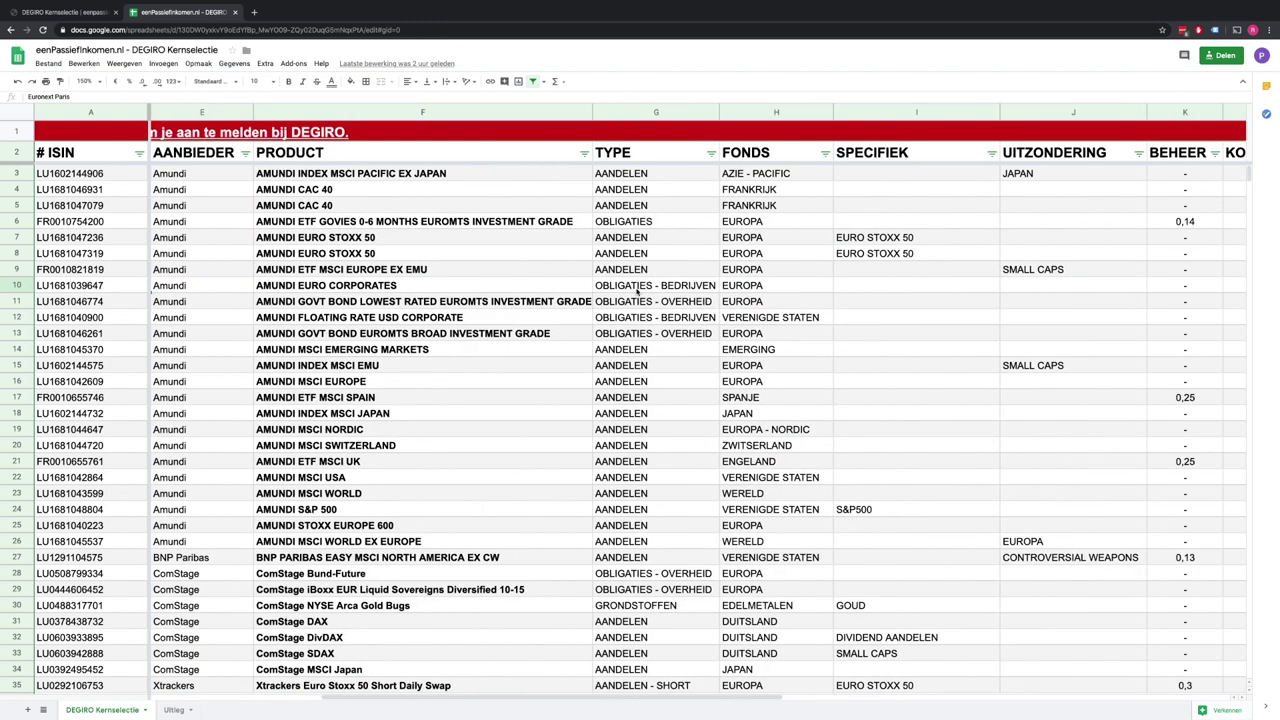
left_click(203, 191)
left_click(188, 239)
left_click(319, 228)
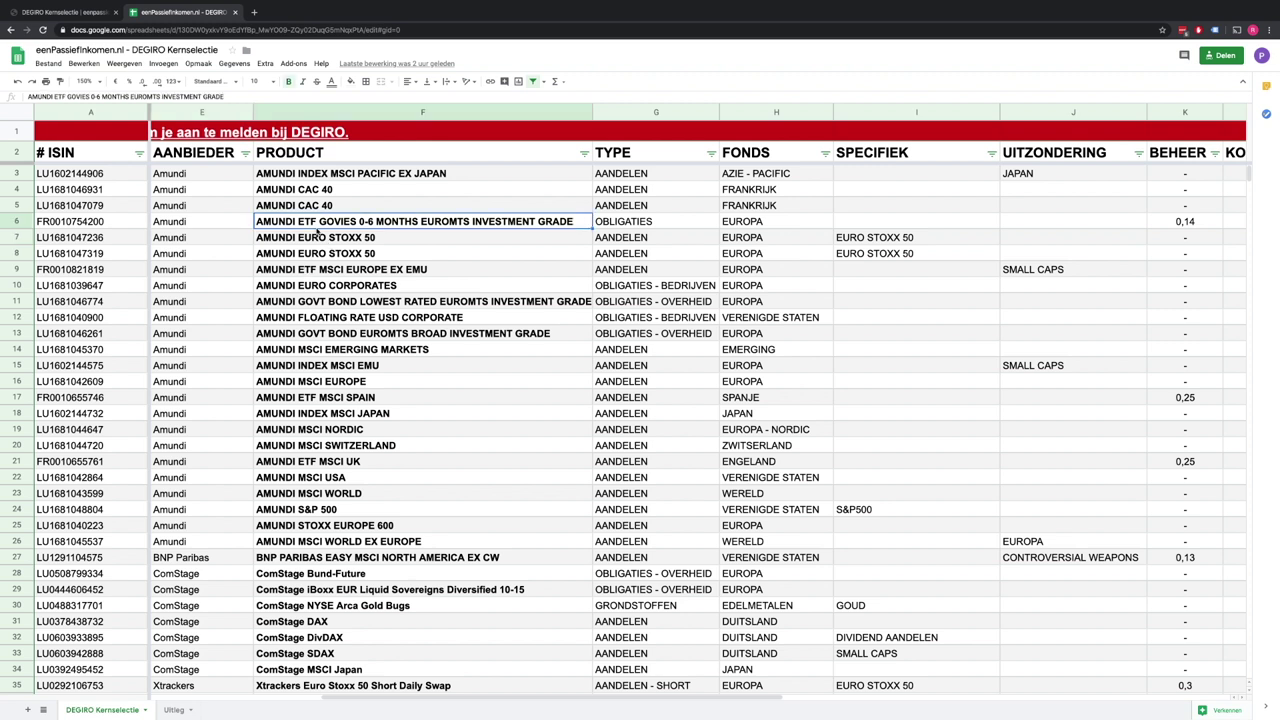
left_click(648, 189)
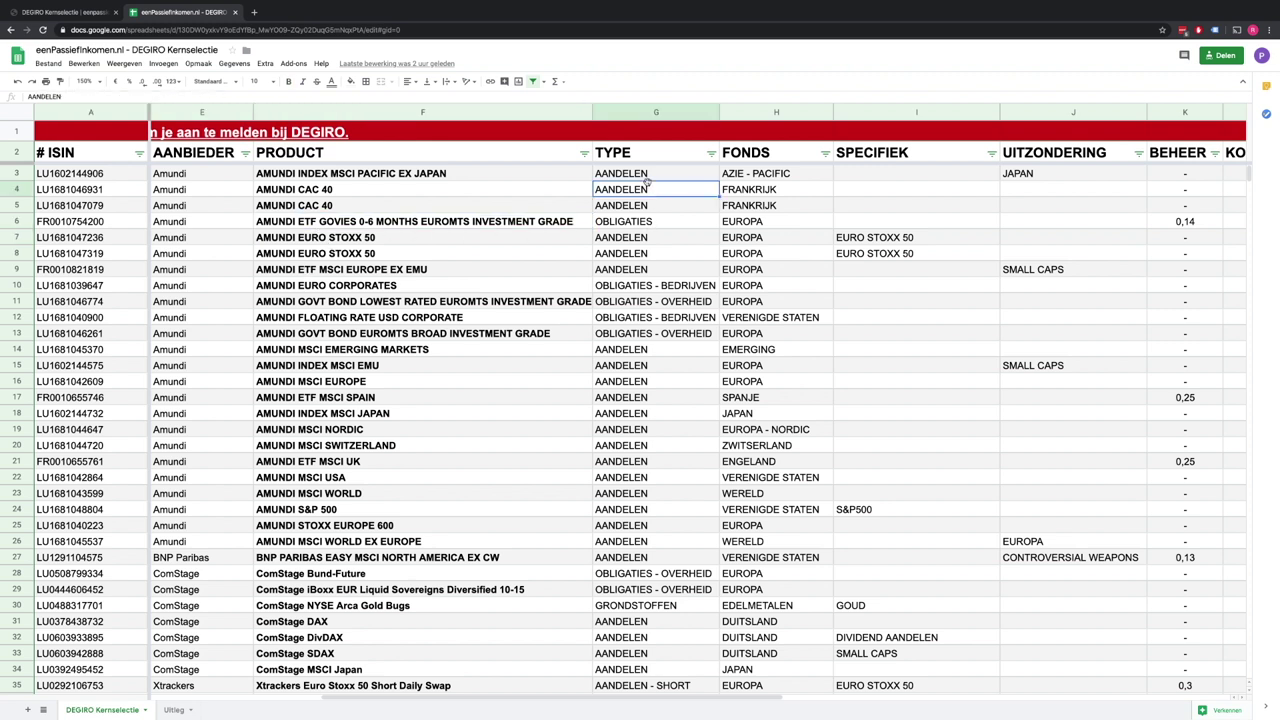
Step: Review the values offered in the TYPE column's filter, from AANDELEN to VASTGOED - REIT, and close it without changes
left_click(711, 154)
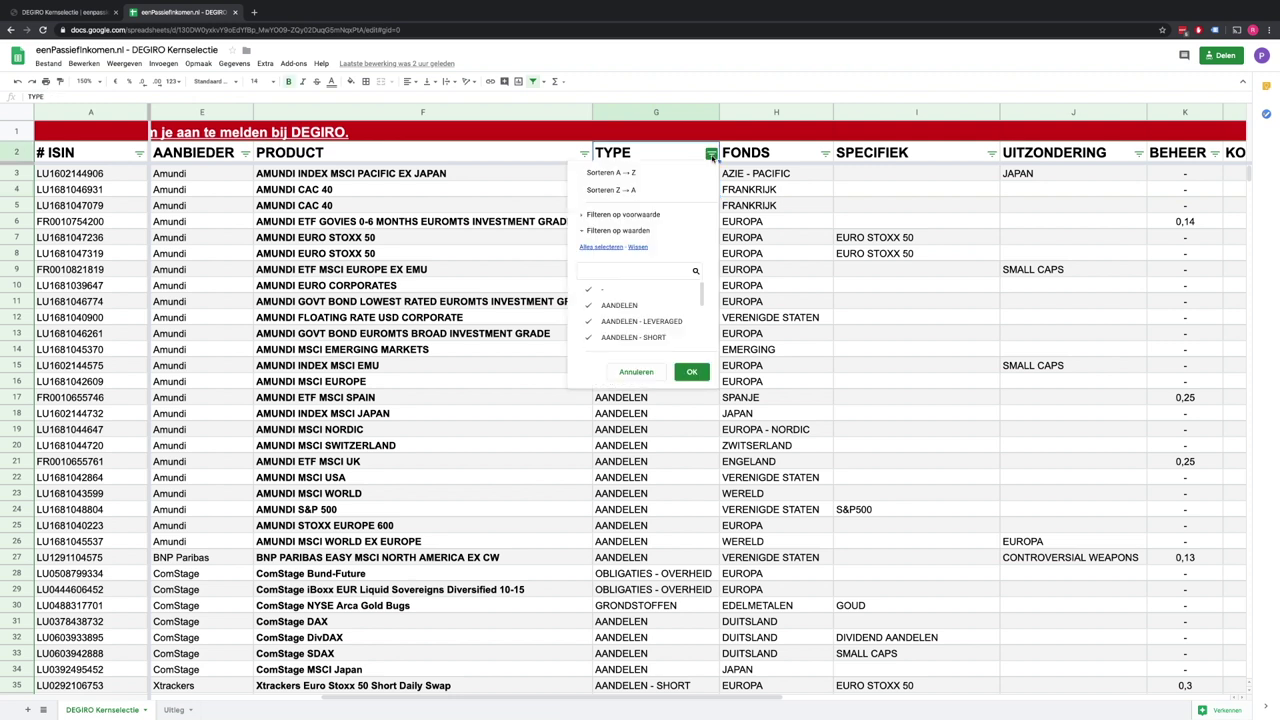
scroll(683, 314, "down", 5)
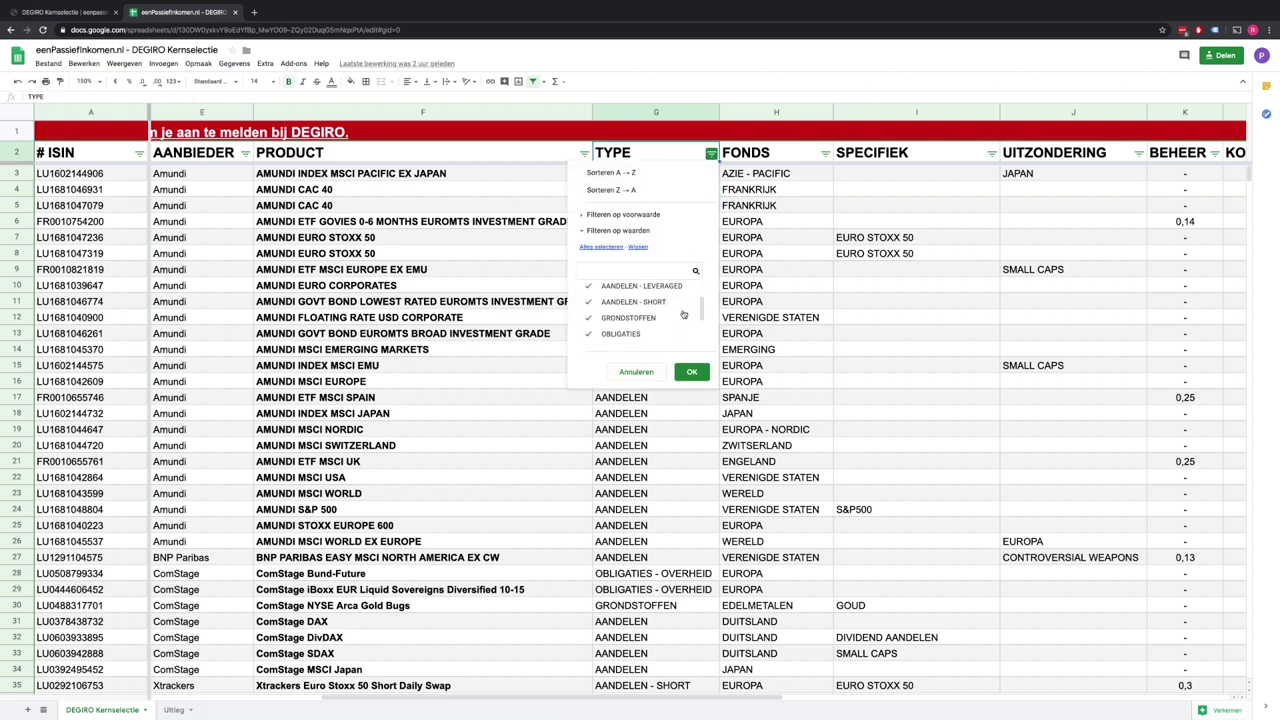
scroll(677, 314, "up", 5)
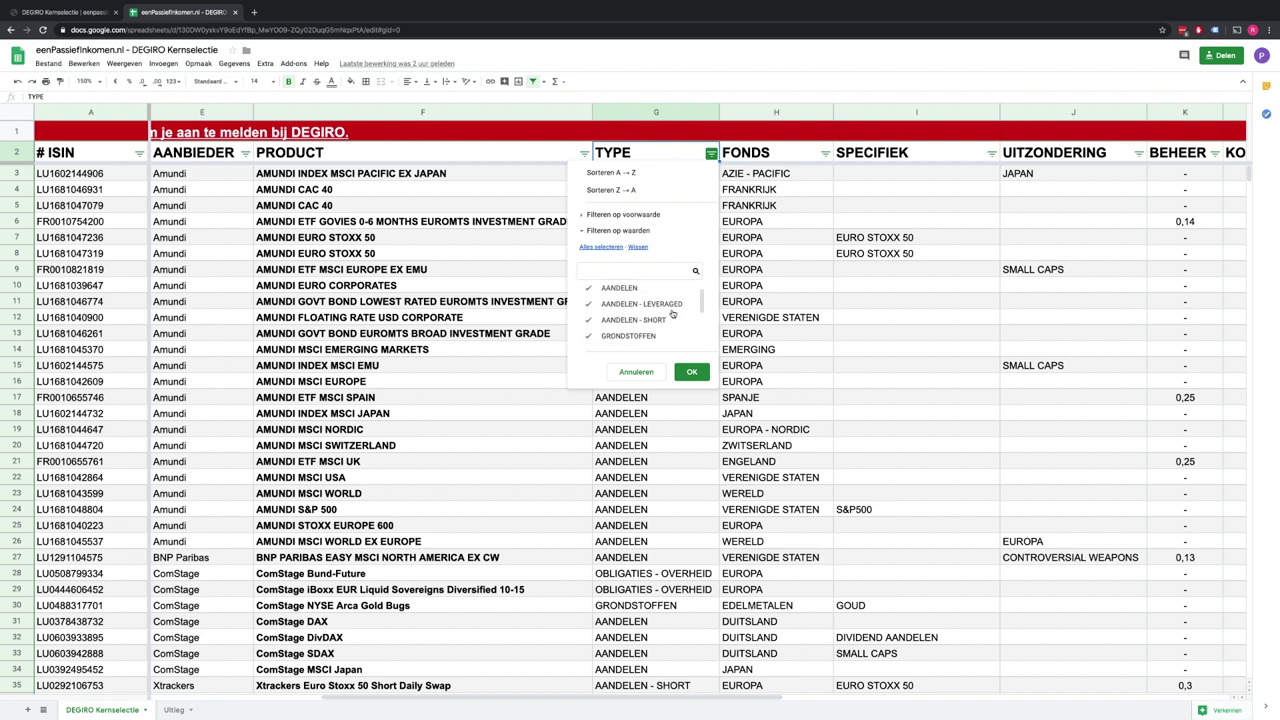
scroll(650, 330, "down", 2)
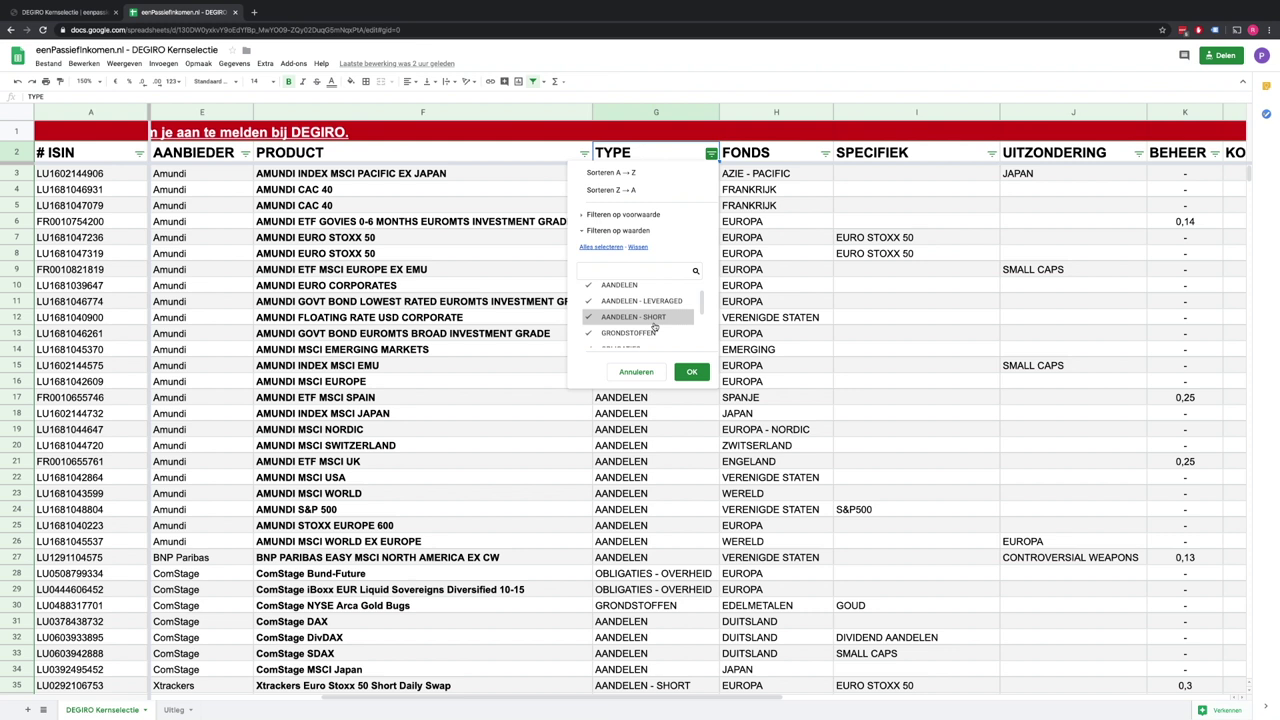
scroll(654, 326, "down", 3)
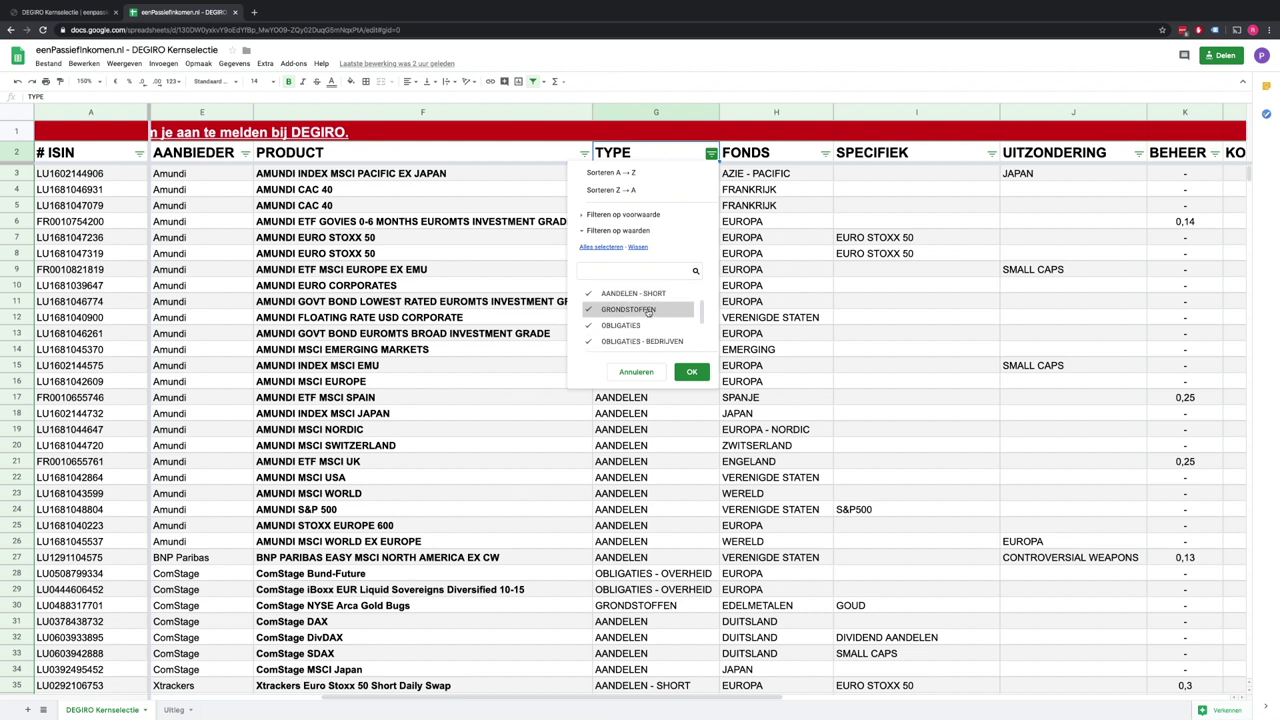
scroll(652, 316, "down", 1)
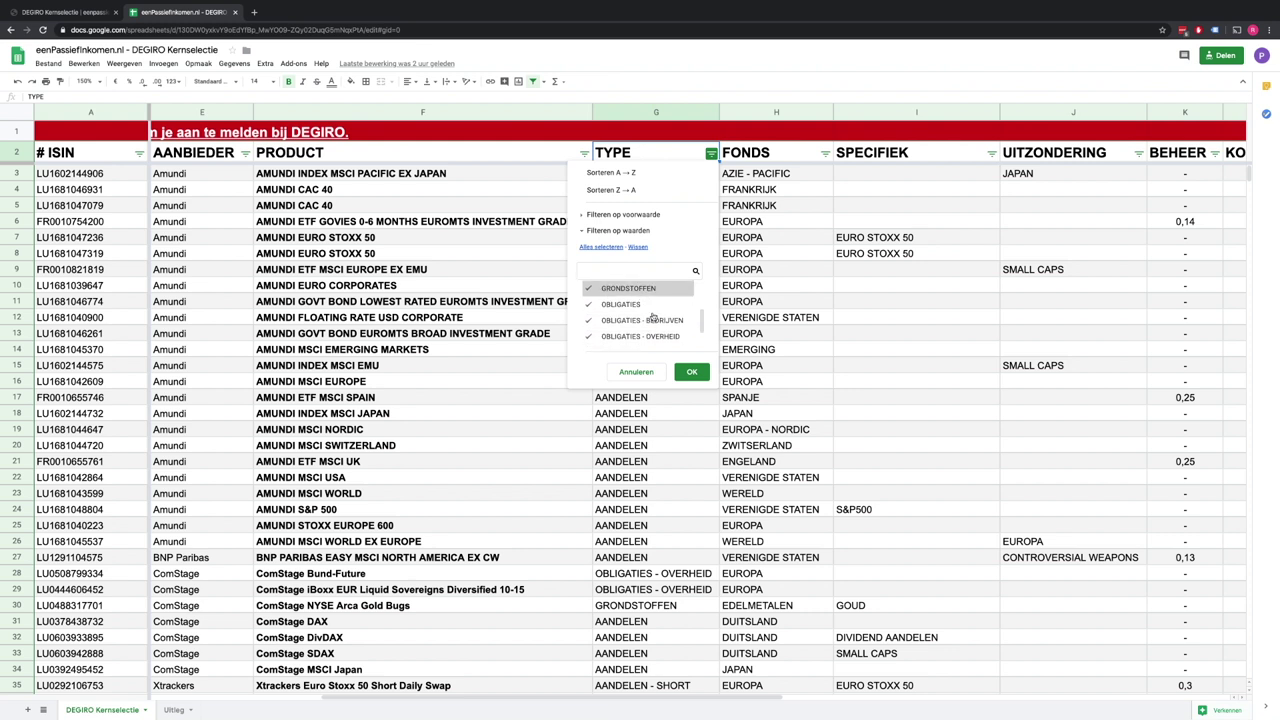
scroll(654, 312, "down", 2)
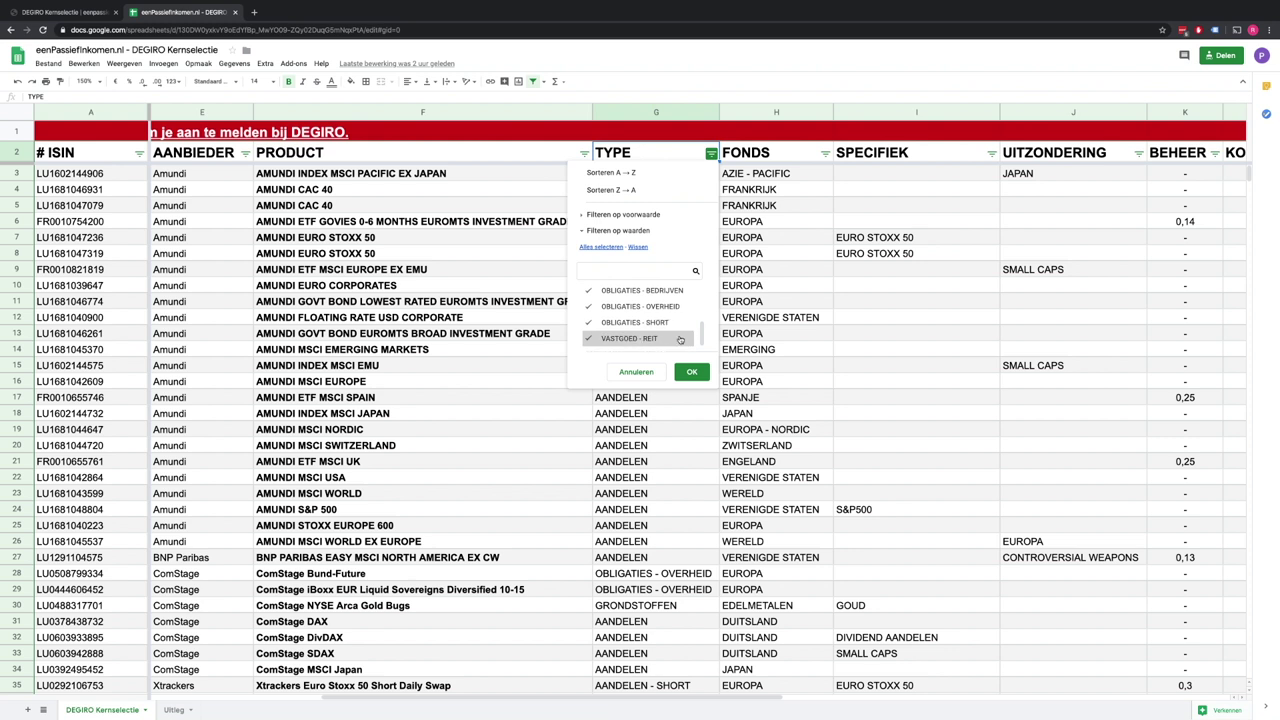
left_click(655, 375)
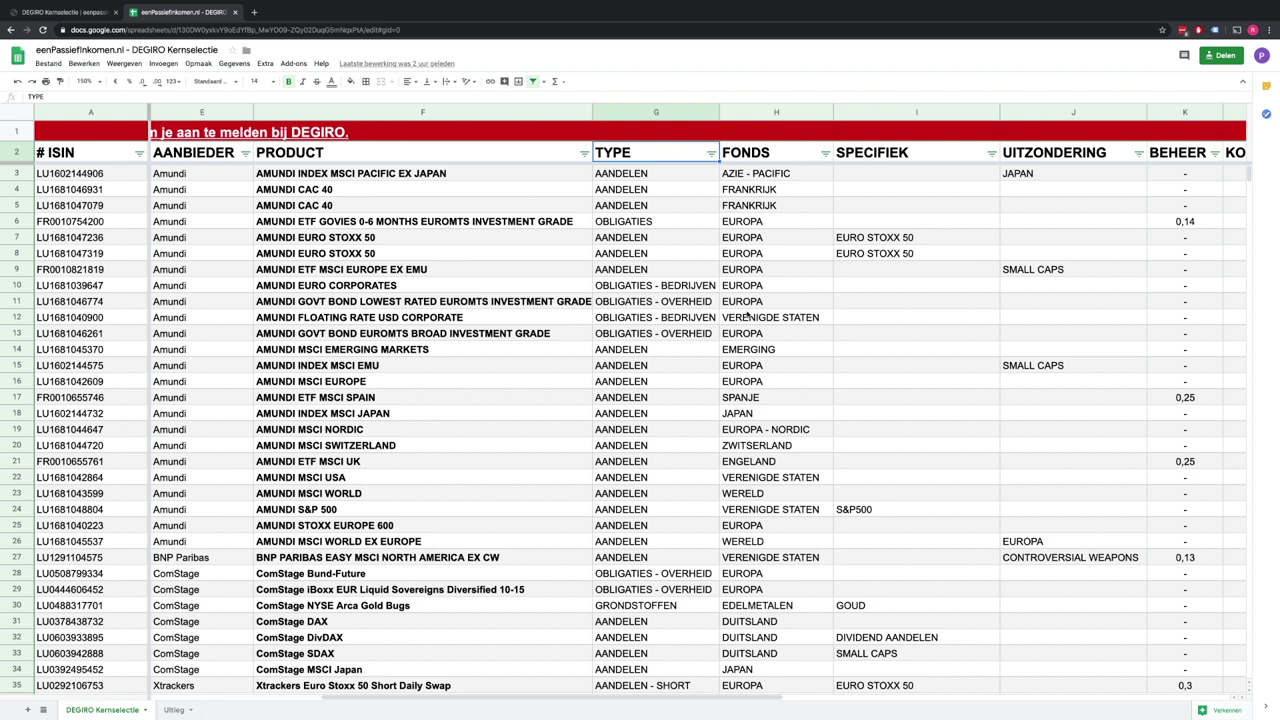
Step: Examine example cells in the FONDS, SPECIFIEK and UITZONDERING columns, including the ComStage NYSE Arca Gold Bugs row
left_click(757, 606)
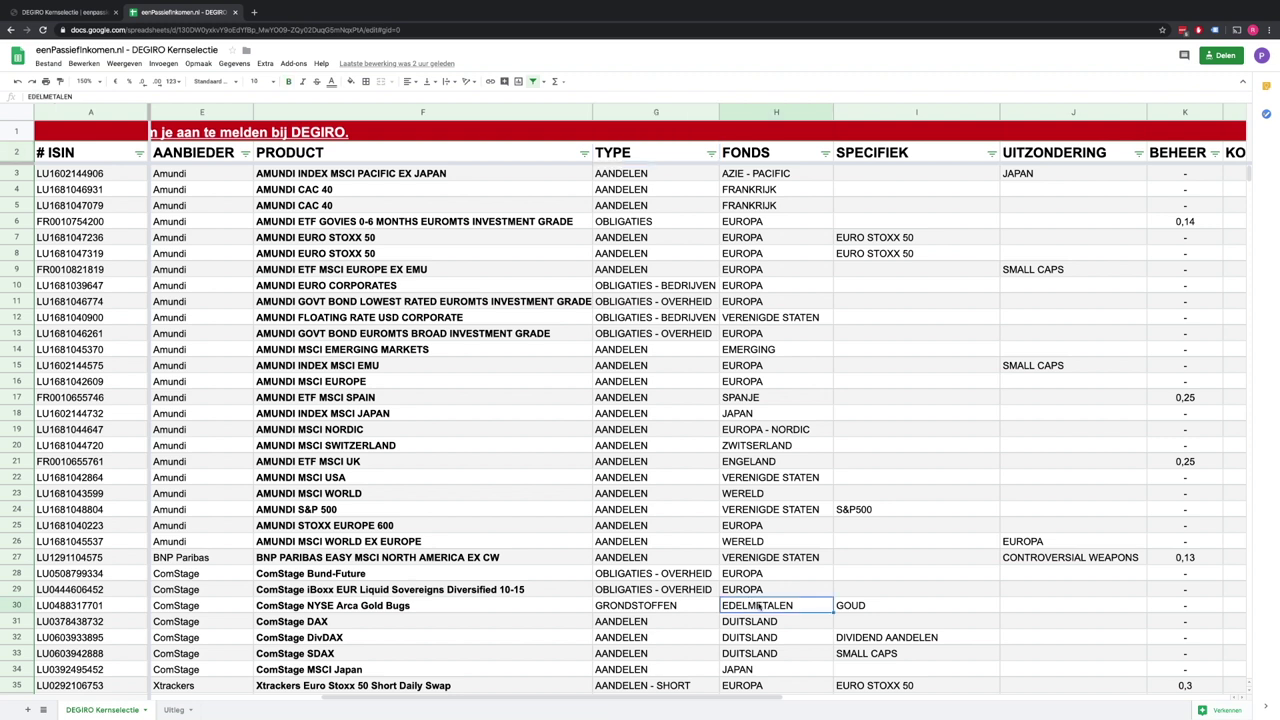
left_click(879, 582)
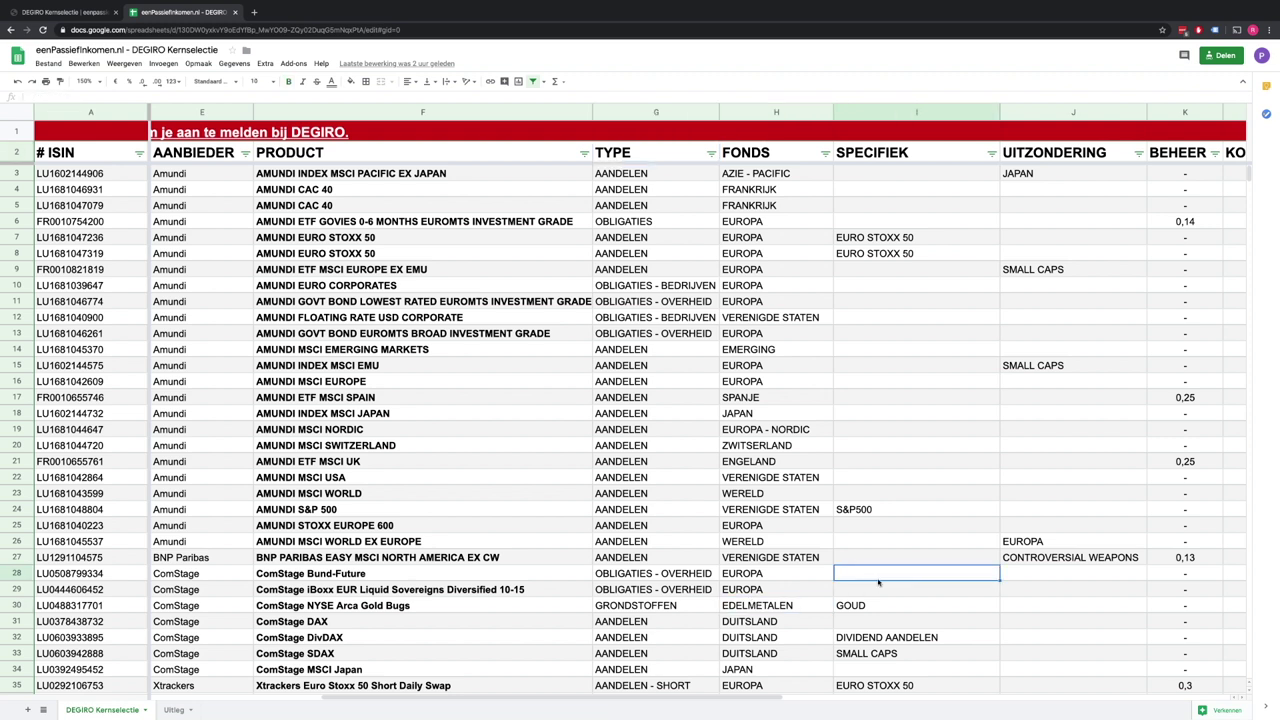
left_click(853, 608)
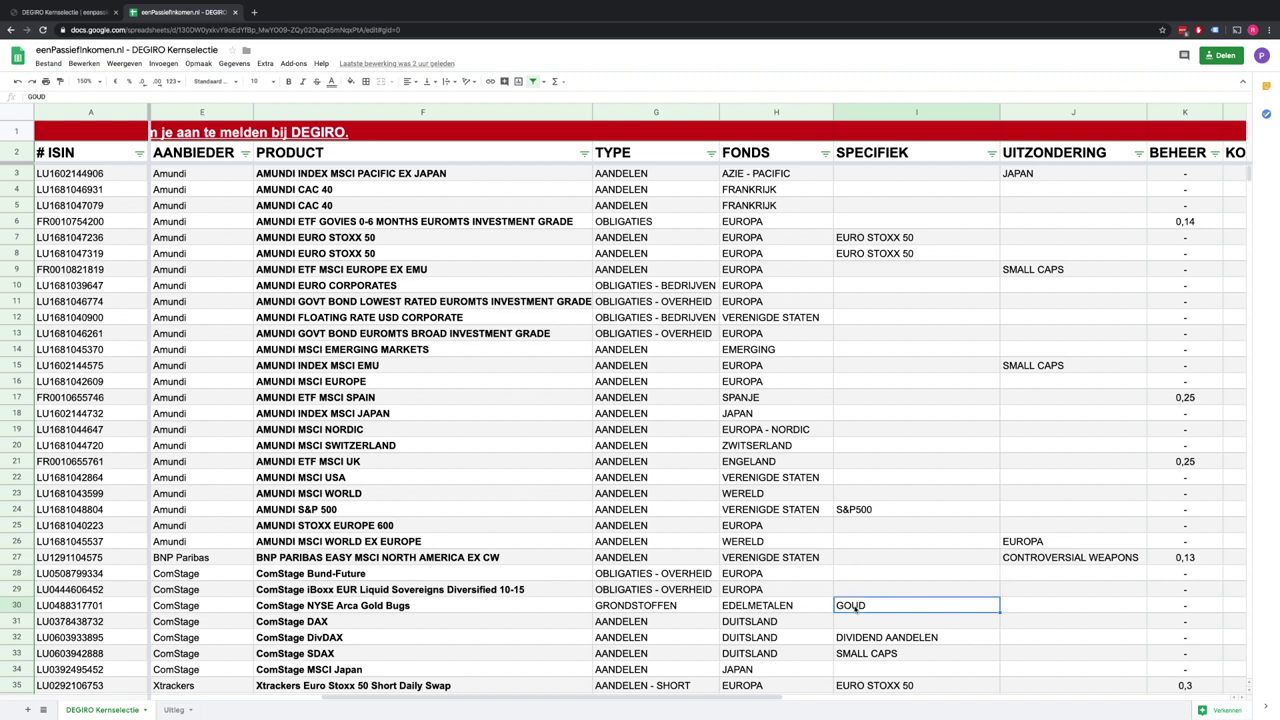
left_click(1040, 180)
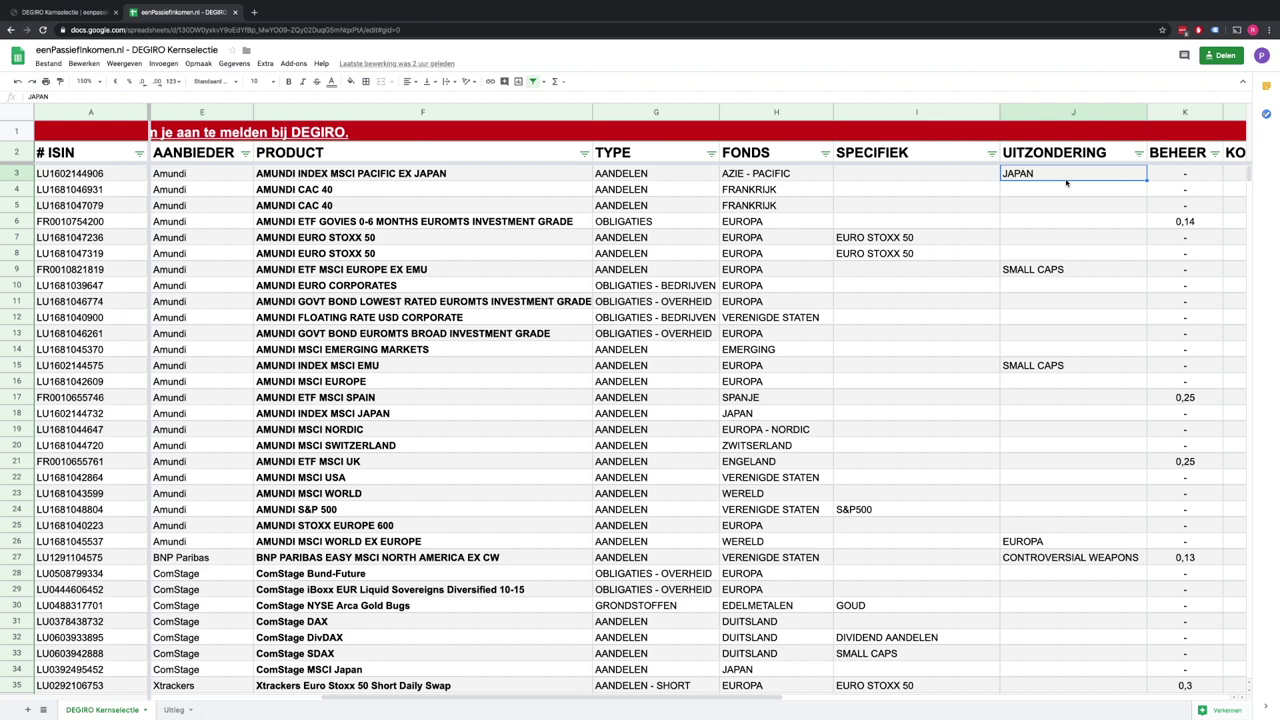
scroll(1066, 183, "right", 5)
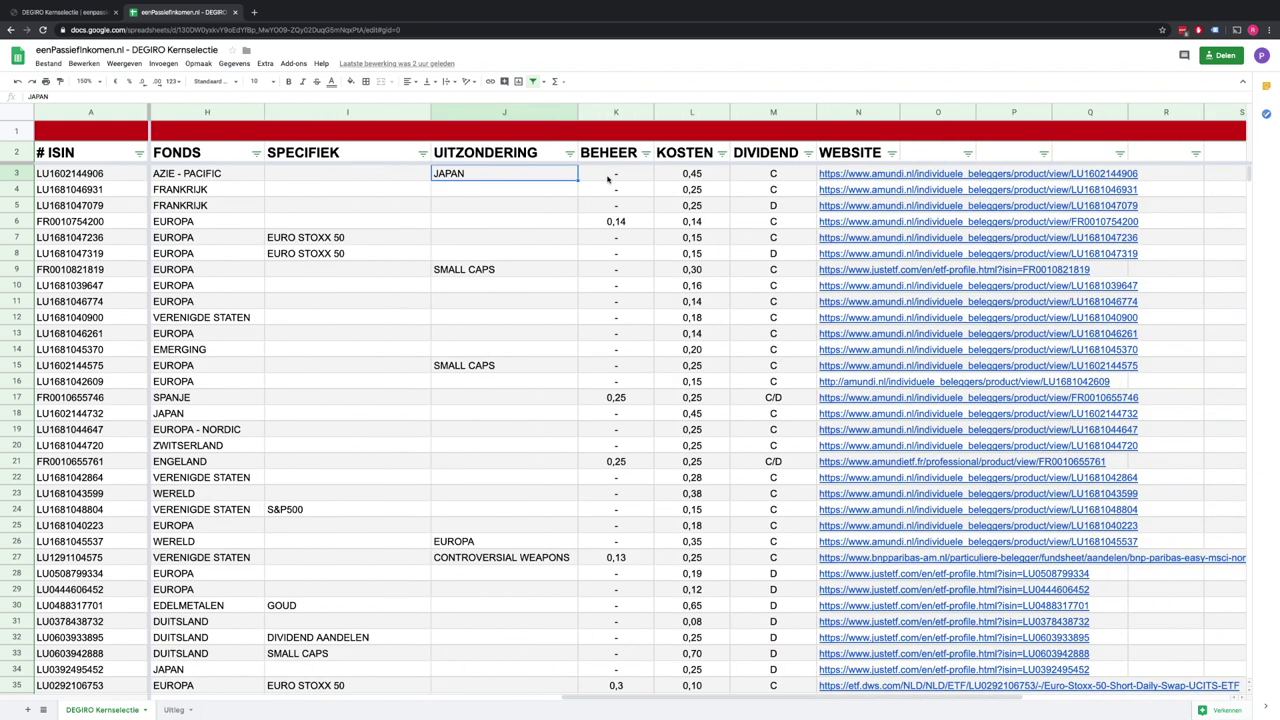
left_click(621, 178)
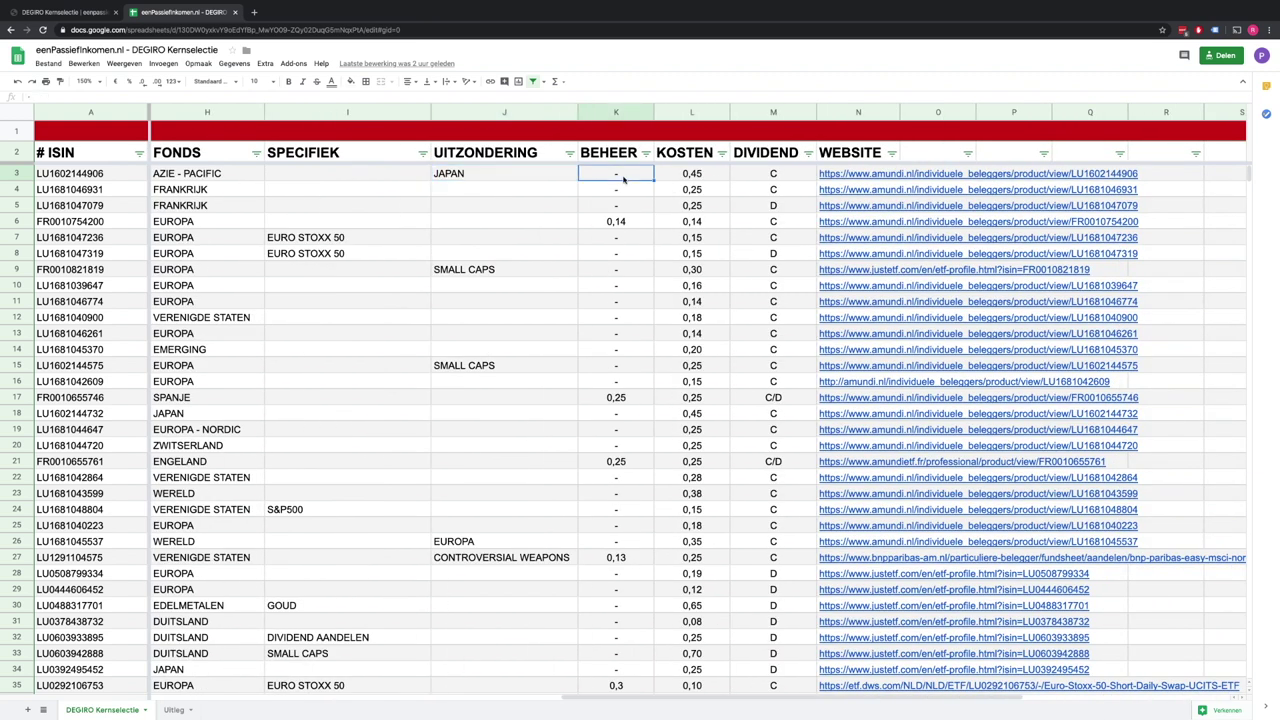
left_click(668, 177)
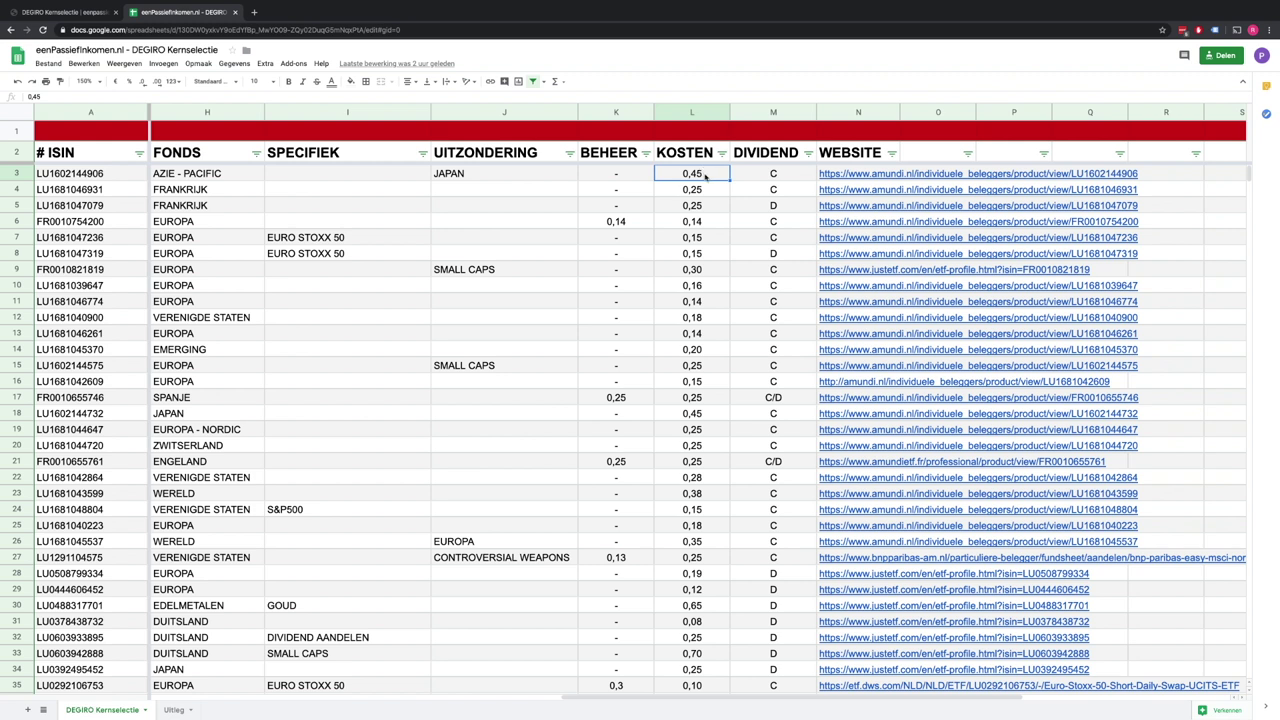
left_click(699, 114)
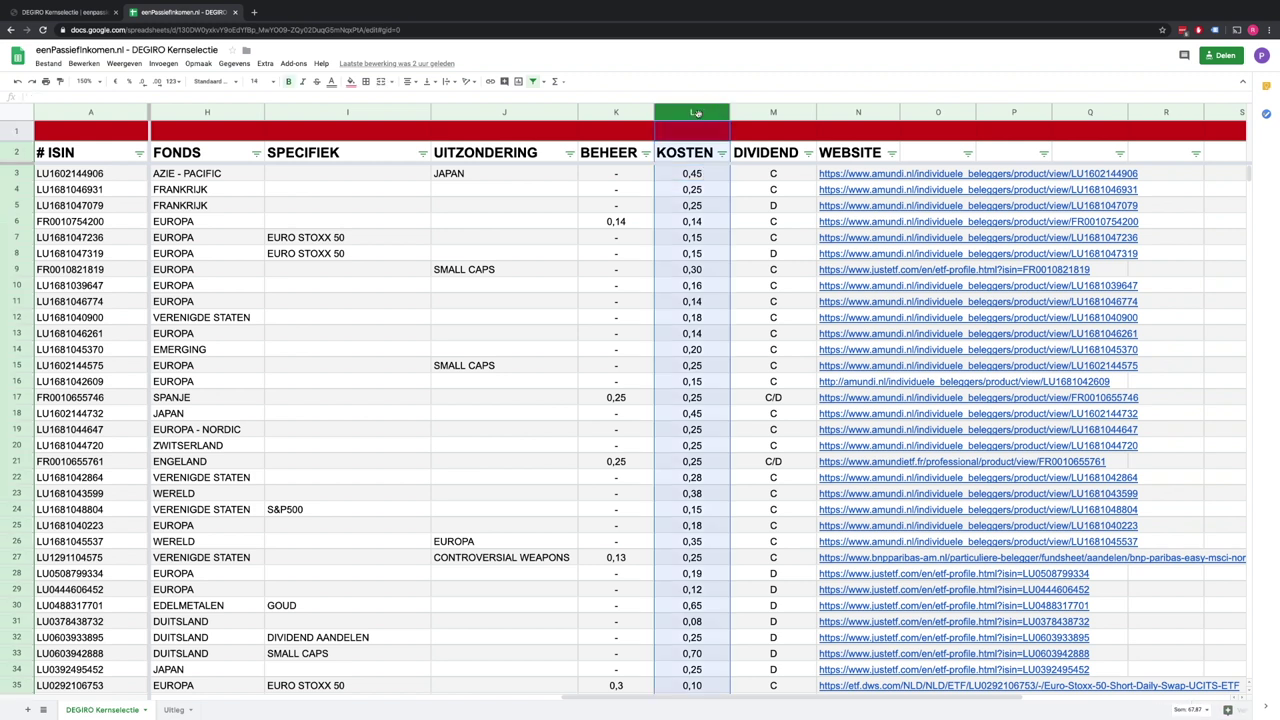
left_click(702, 225)
left_click(638, 226)
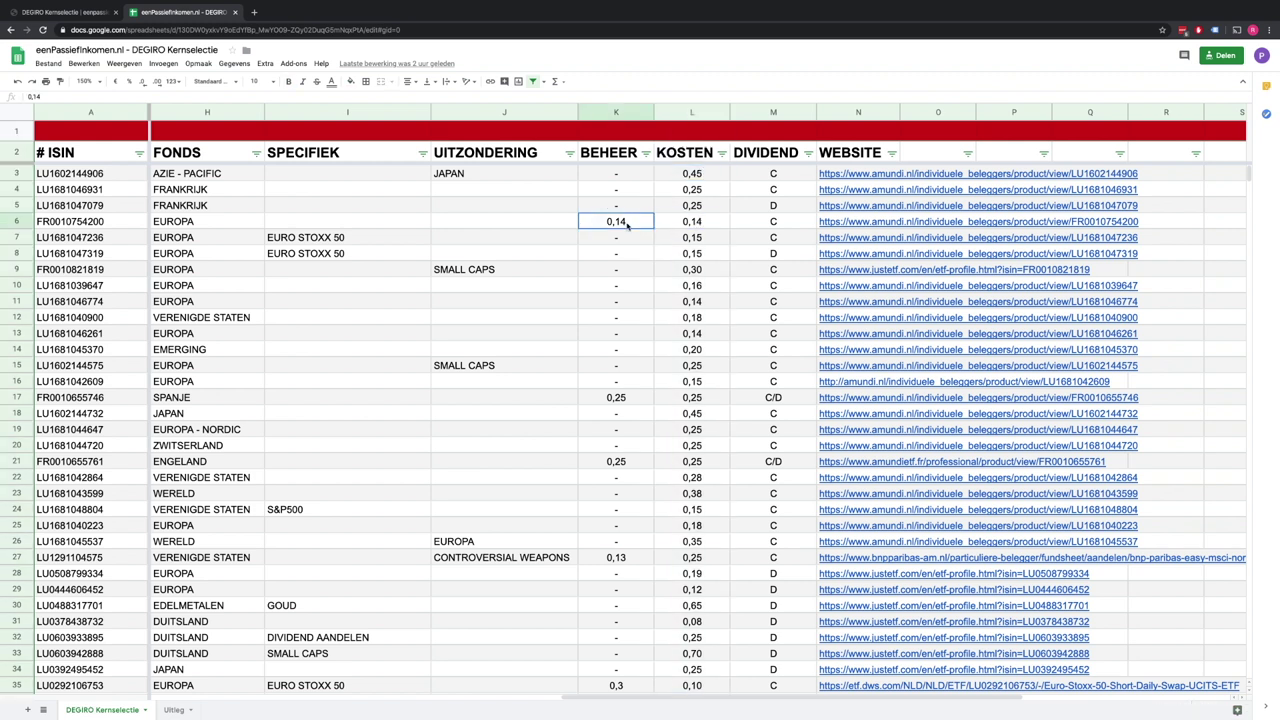
left_click(690, 224, "shift")
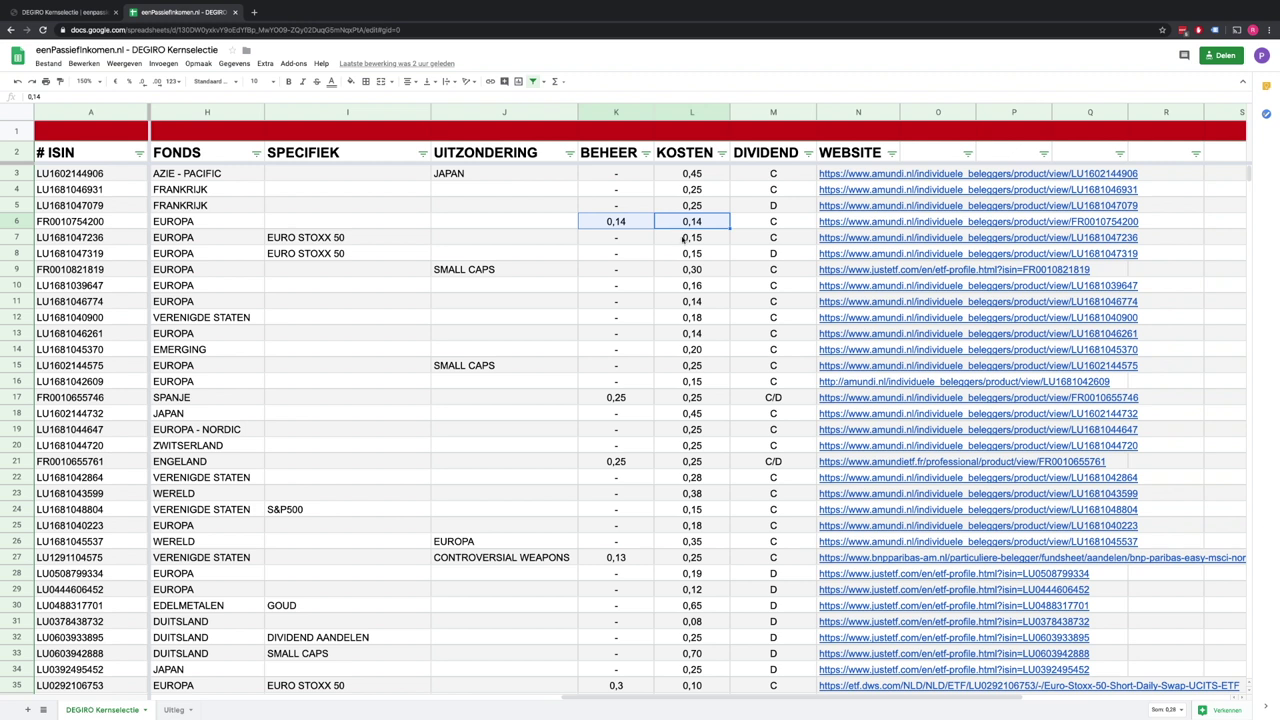
left_click(772, 225)
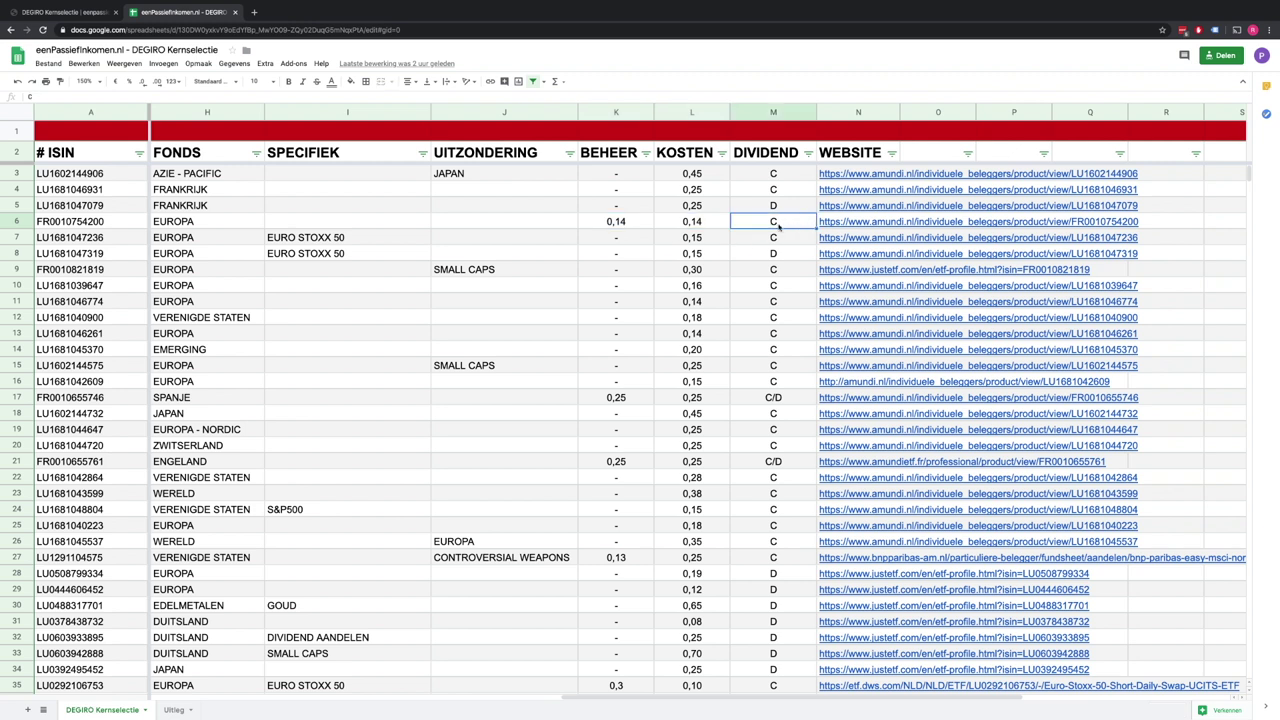
left_click(840, 224)
right_click(840, 225)
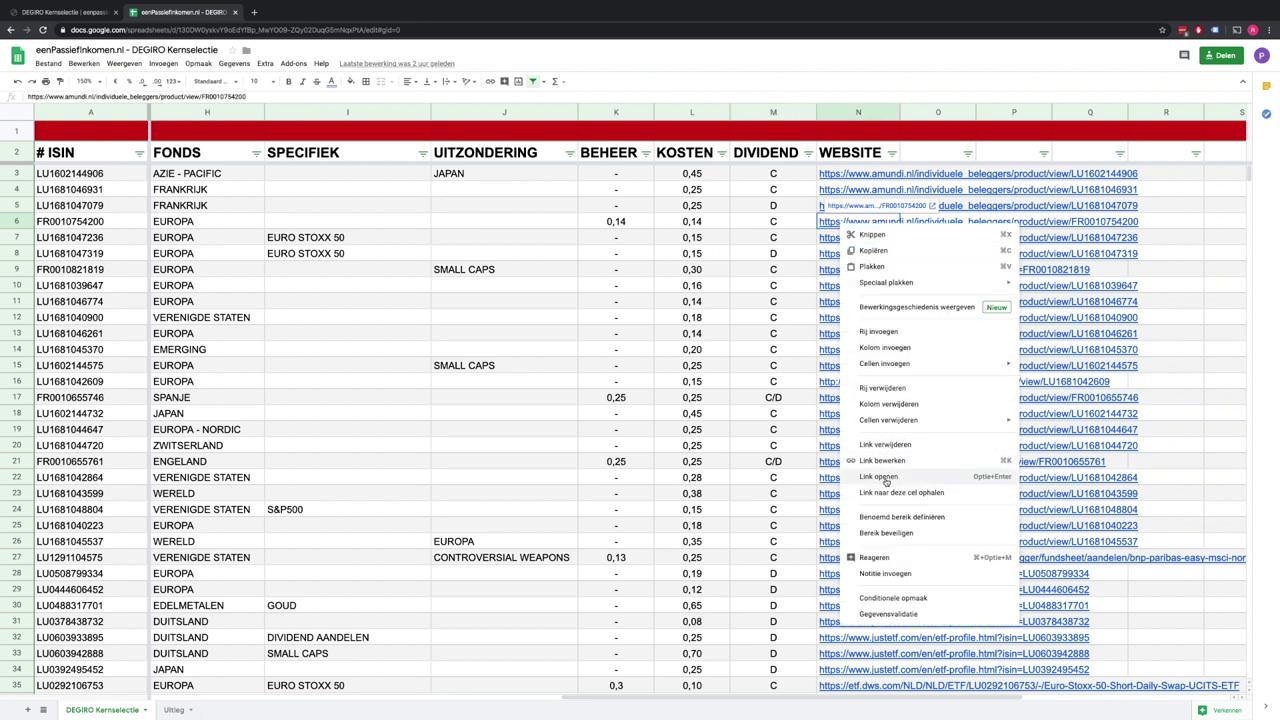
left_click(759, 285)
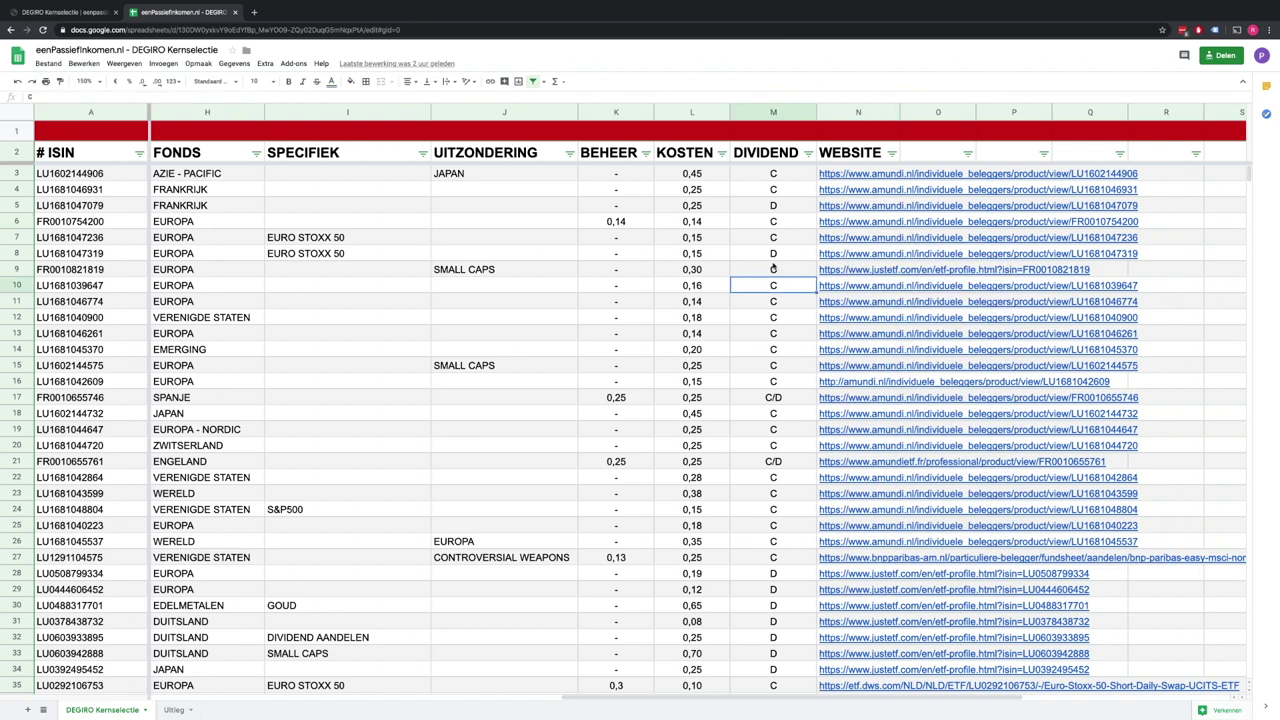
Step: Filter the TYPE column by value to show only AANDELEN
scroll(465, 316, "left", 10)
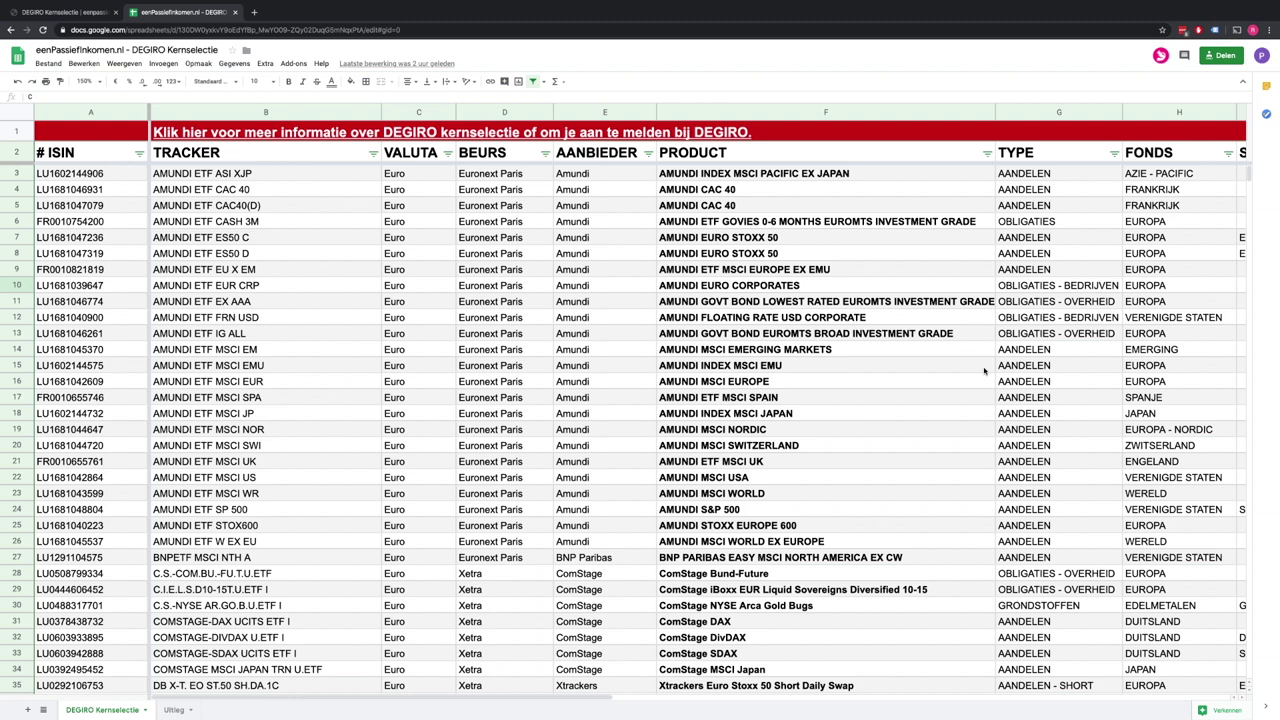
scroll(984, 371, "right", 5)
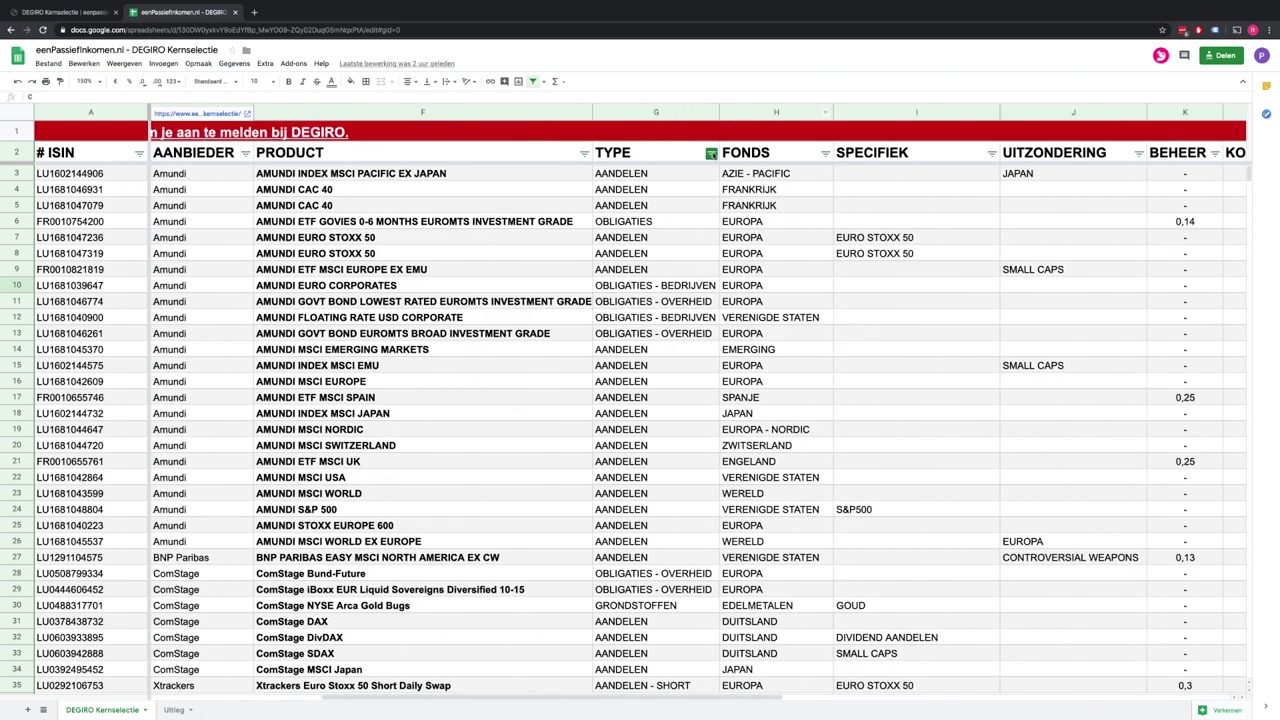
left_click(711, 153)
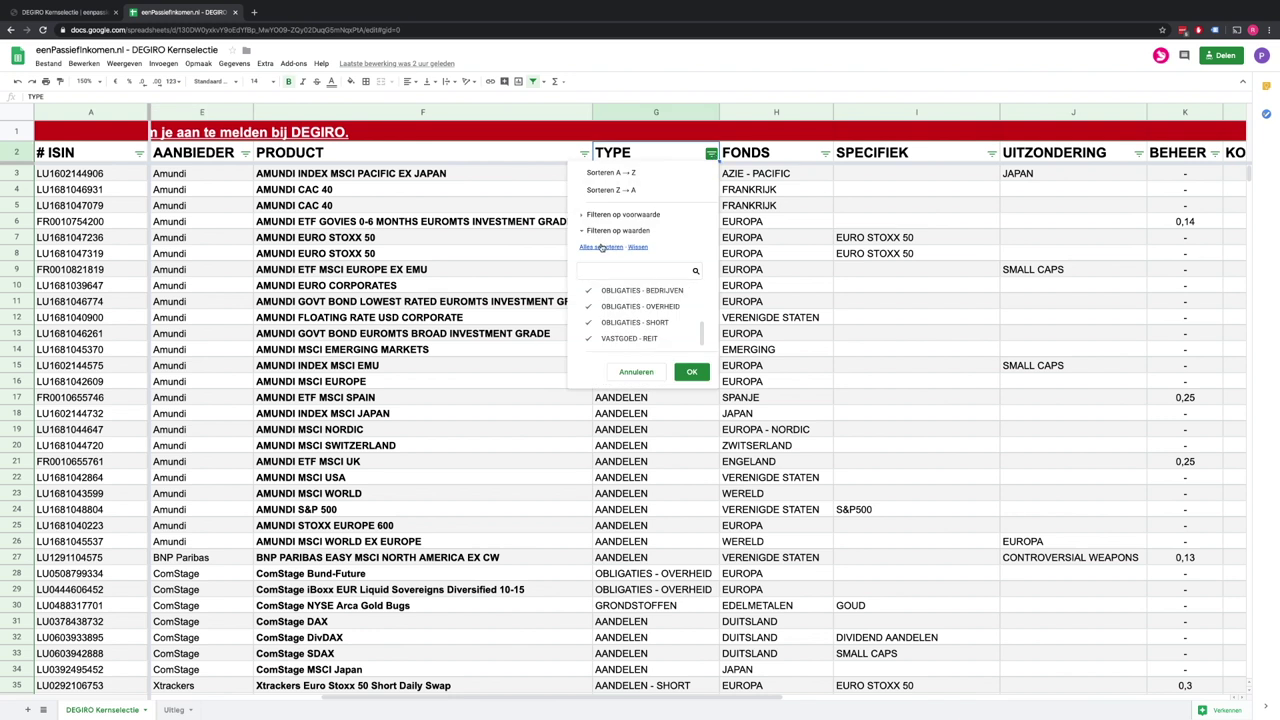
left_click(637, 247)
scroll(652, 322, "up", 5)
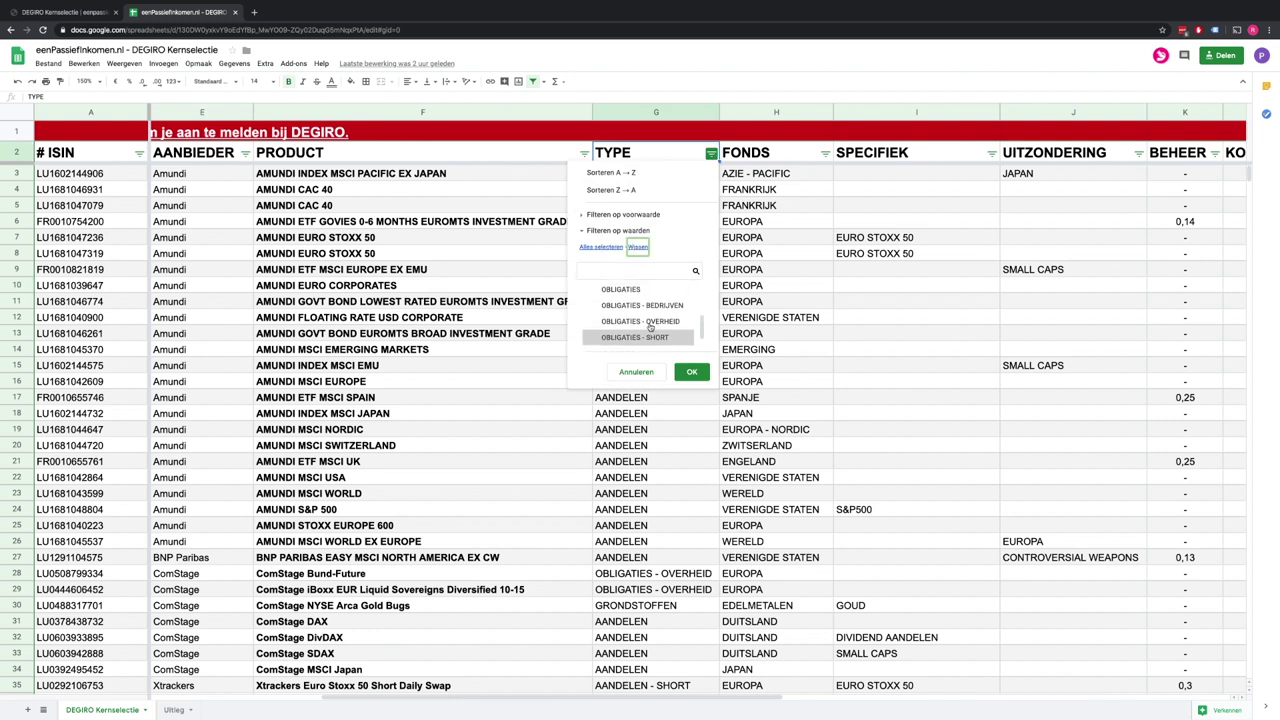
left_click(634, 307)
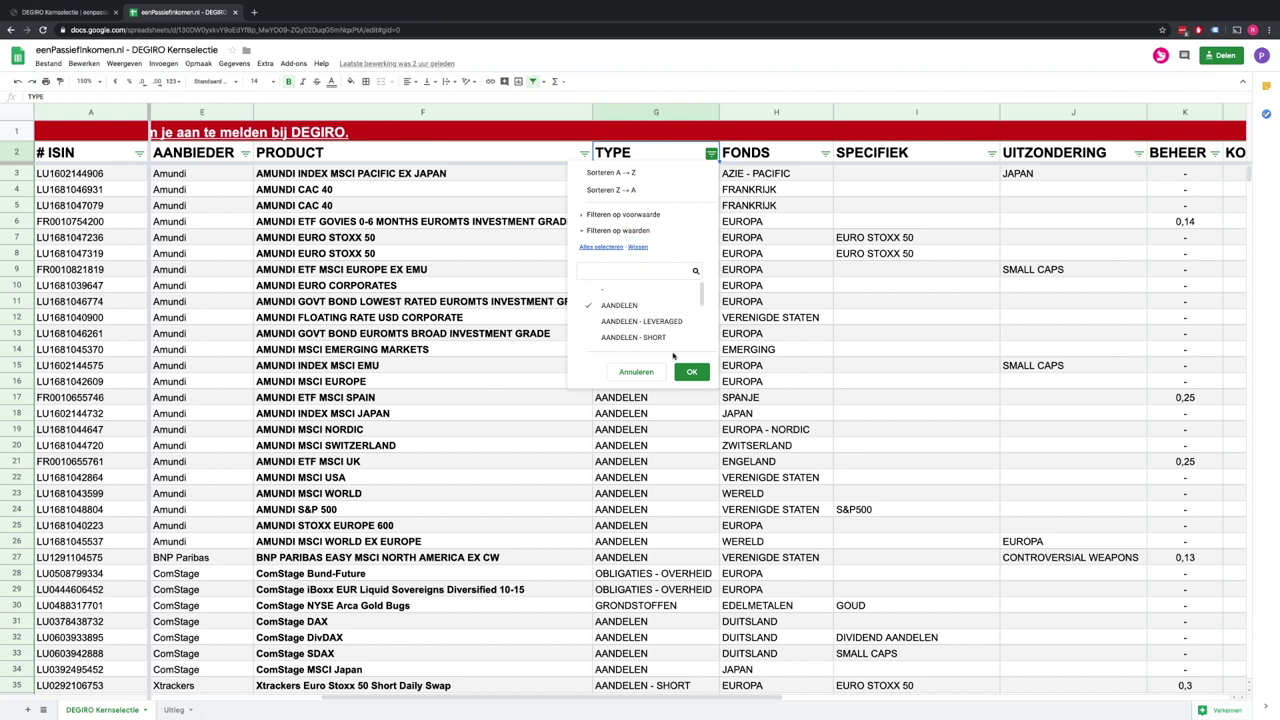
left_click(691, 372)
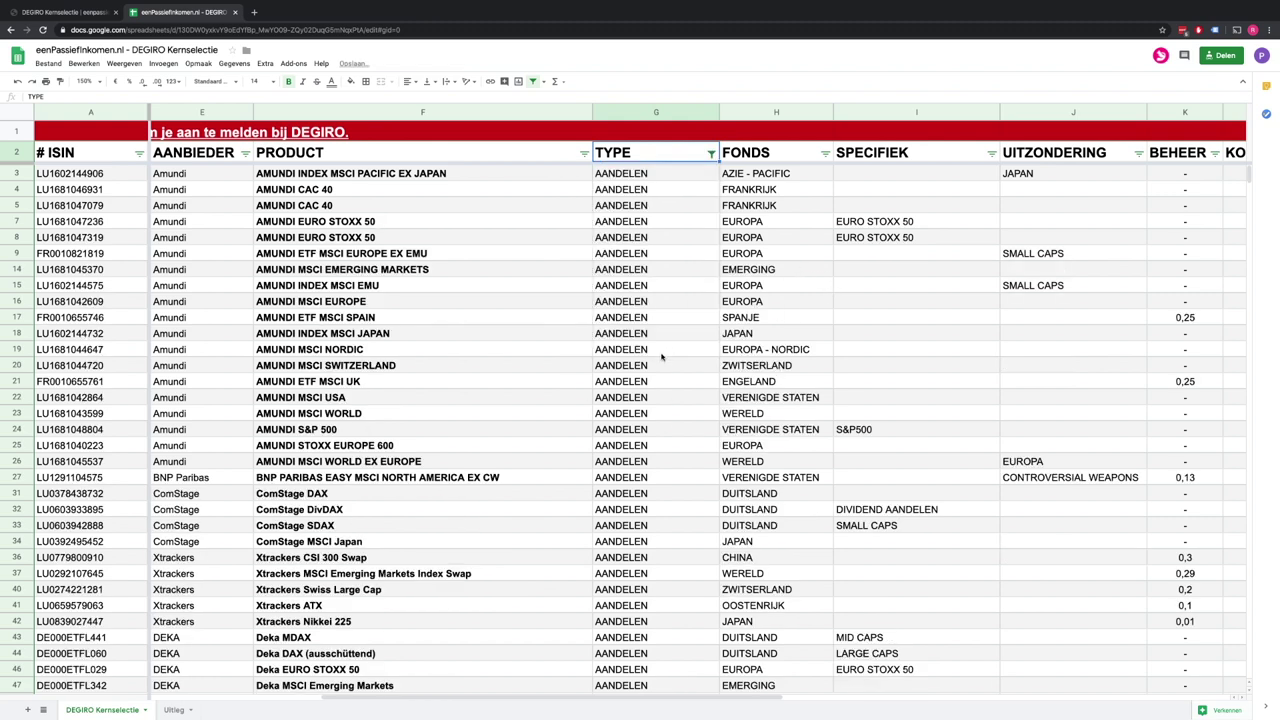
Step: Filter the FONDS column by value to show only WERELD
left_click(825, 153)
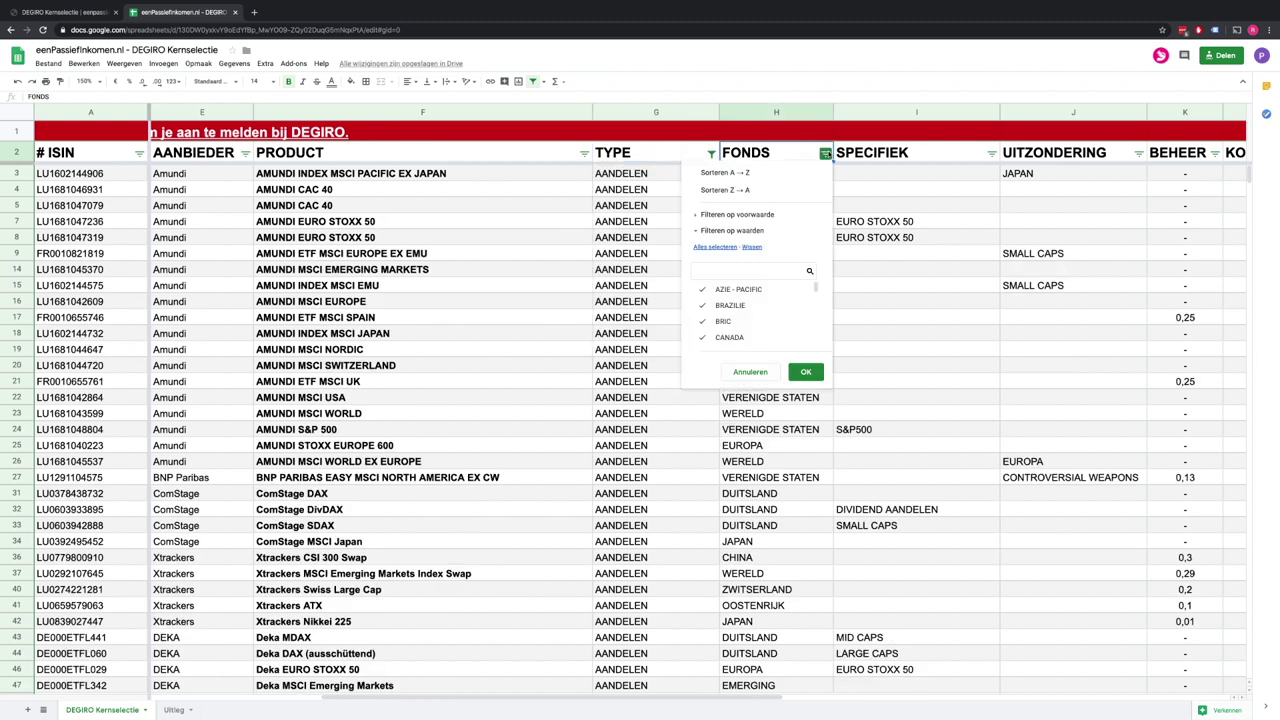
left_click(751, 247)
scroll(754, 310, "down", 2)
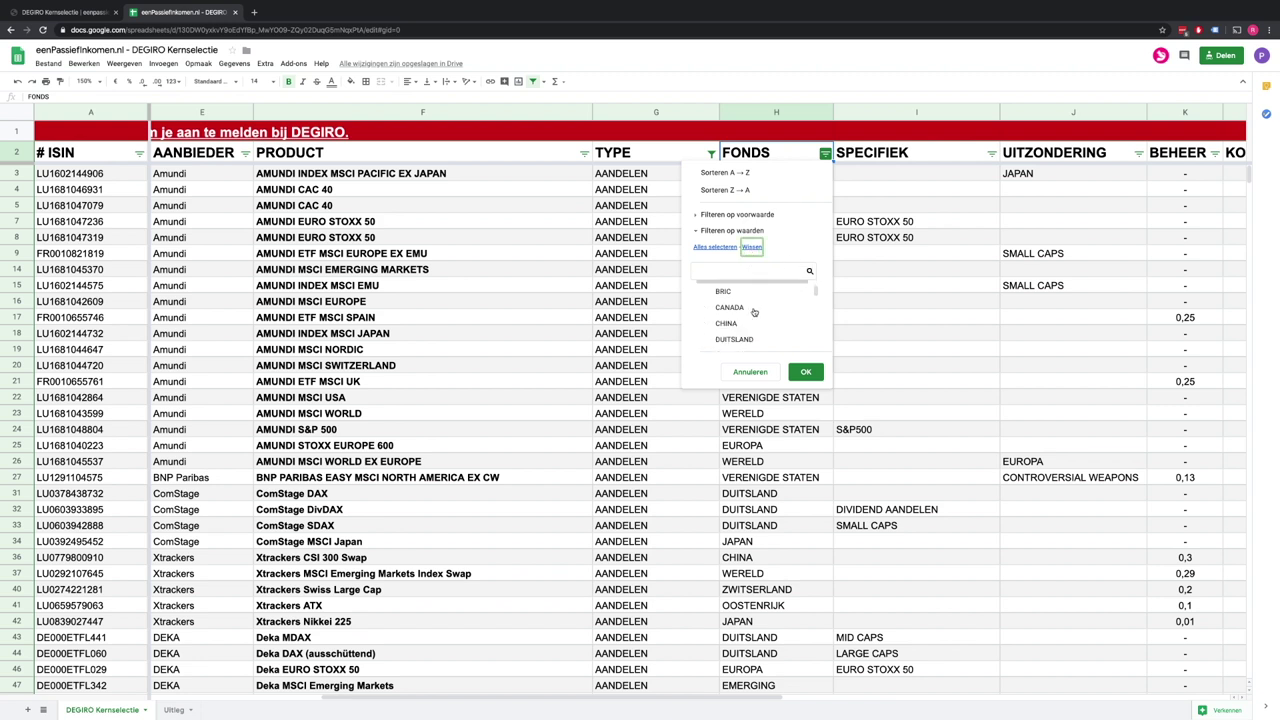
scroll(754, 312, "down", 5)
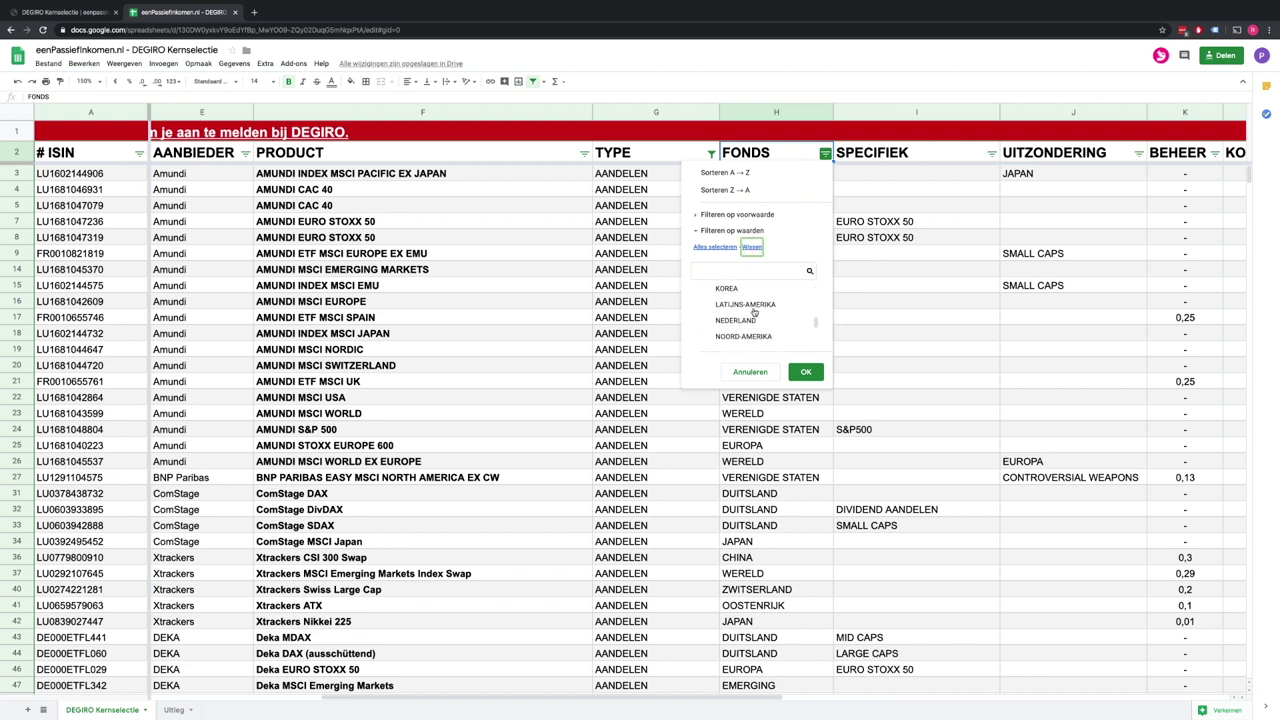
scroll(754, 312, "down", 4)
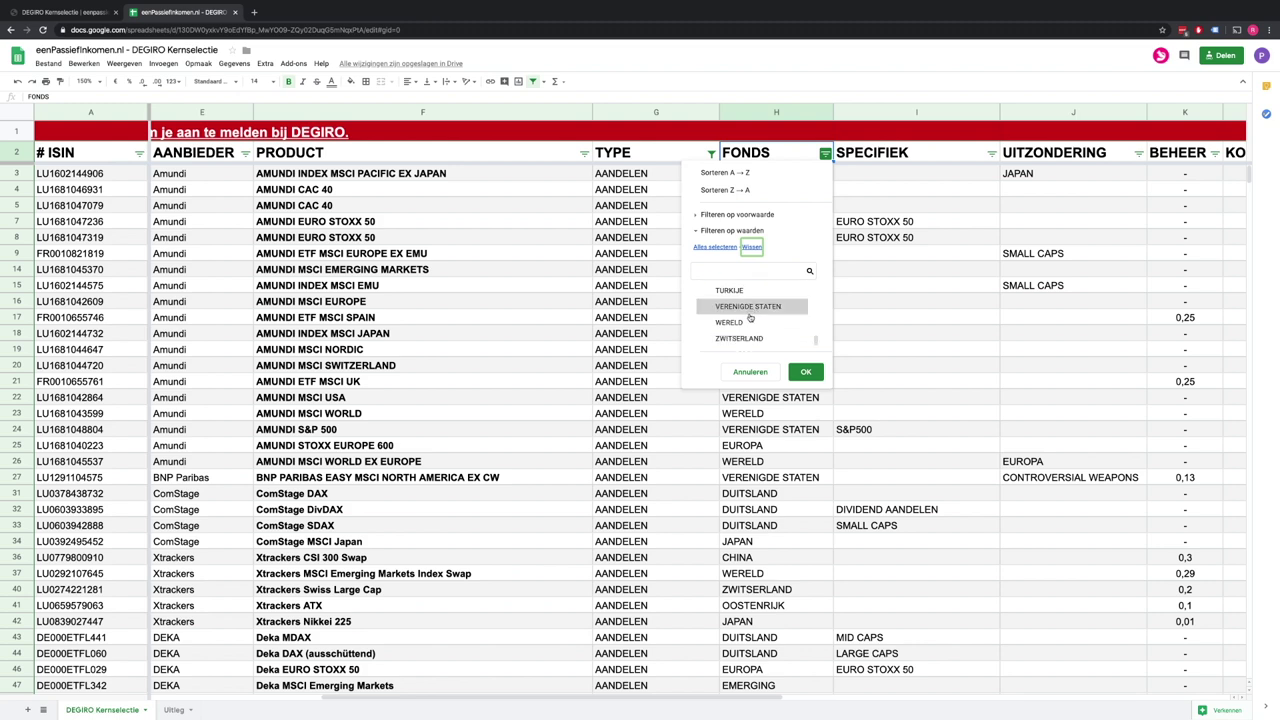
left_click(746, 323)
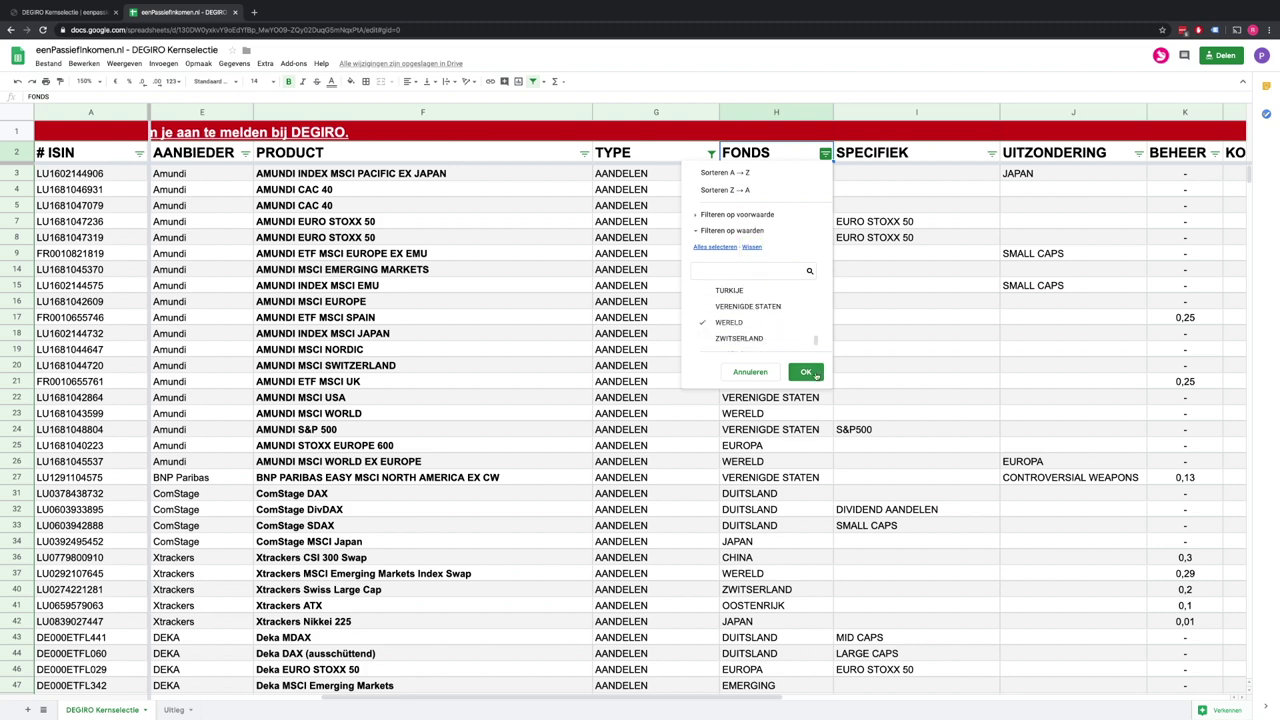
left_click(814, 375)
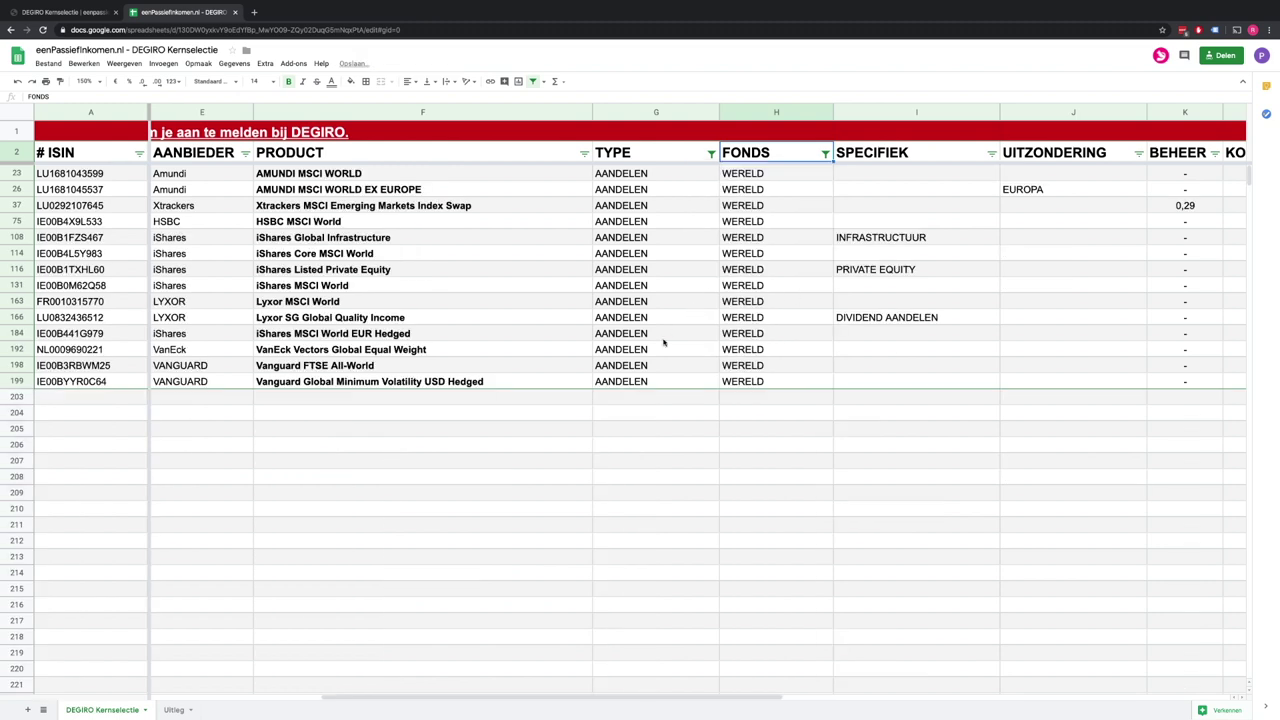
Step: Examine the Vanguard FTSE All-World row and the UITZONDERING cell of AMUNDI MSCI WORLD EX EUROPE in the filtered list
left_click(26, 366)
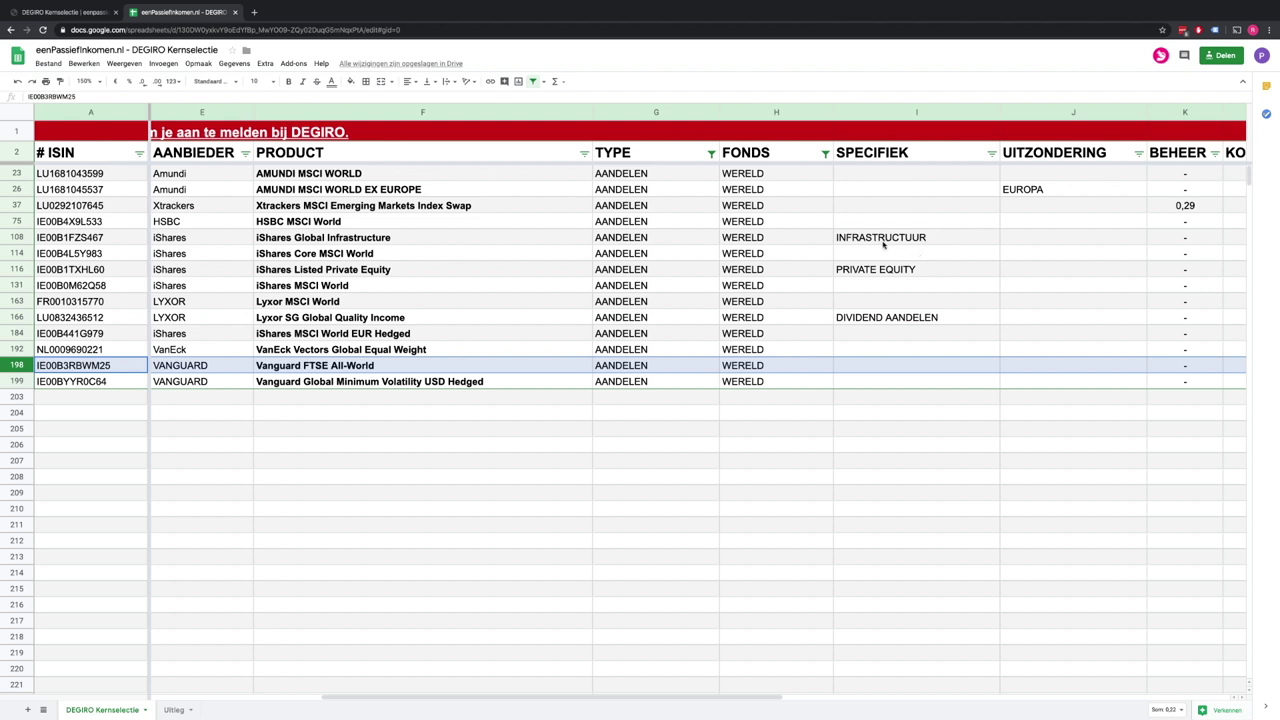
left_click(1010, 188)
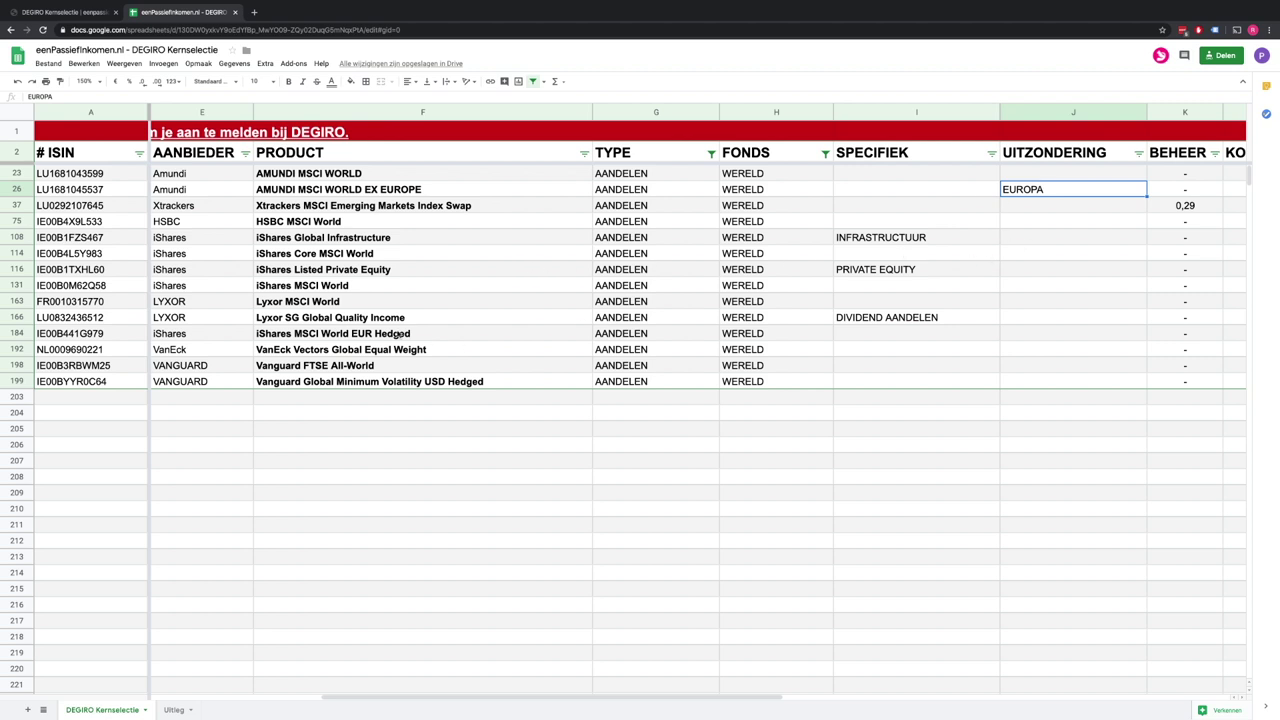
Step: Examine the Vanguard FTSE All-World tracker's KOSTEN and DIVIDEND cells and compare them with the KOSTEN and SPECIFIEK cells of iShares Listed Private Equity
left_click(343, 368)
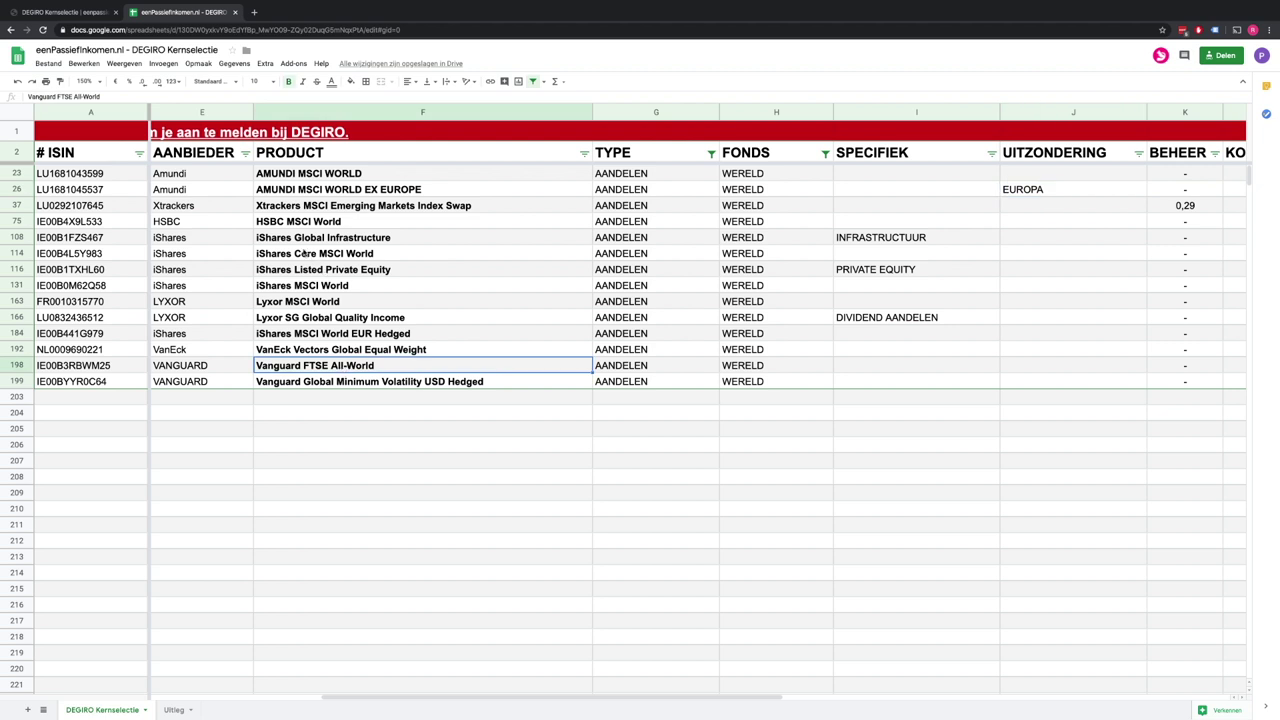
left_click(320, 290)
left_click(773, 288)
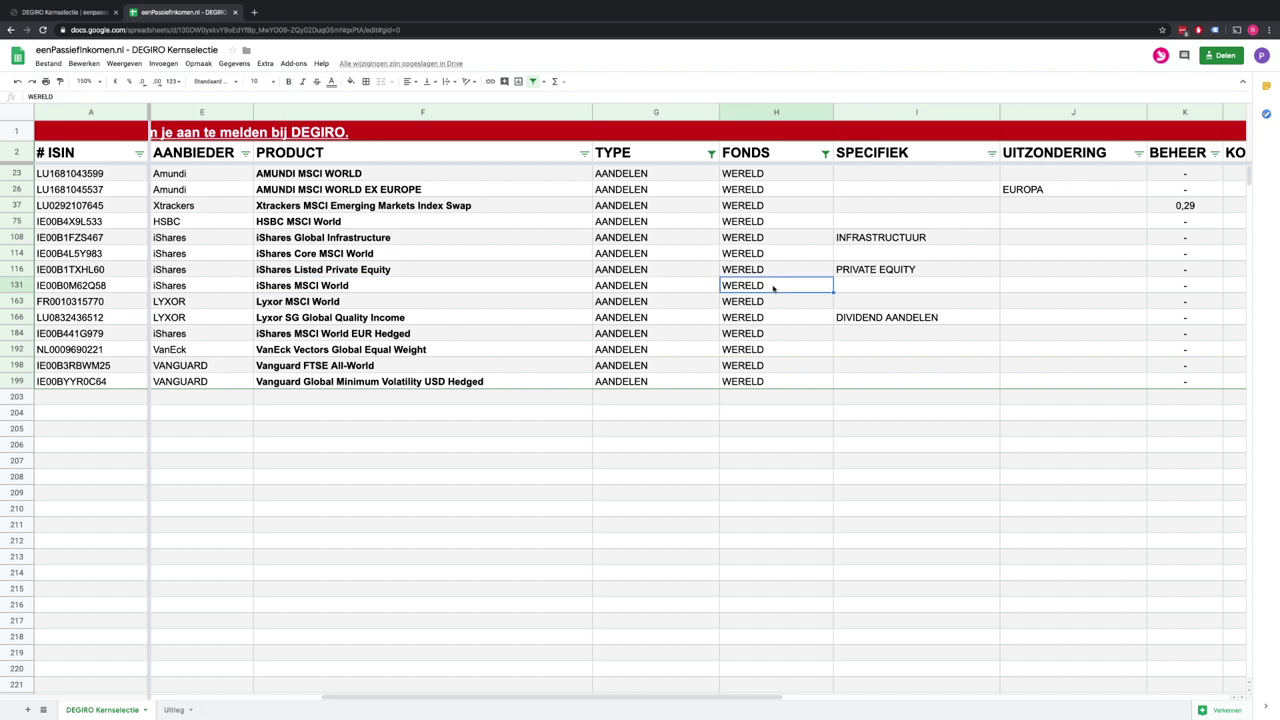
scroll(773, 288, "right", 5)
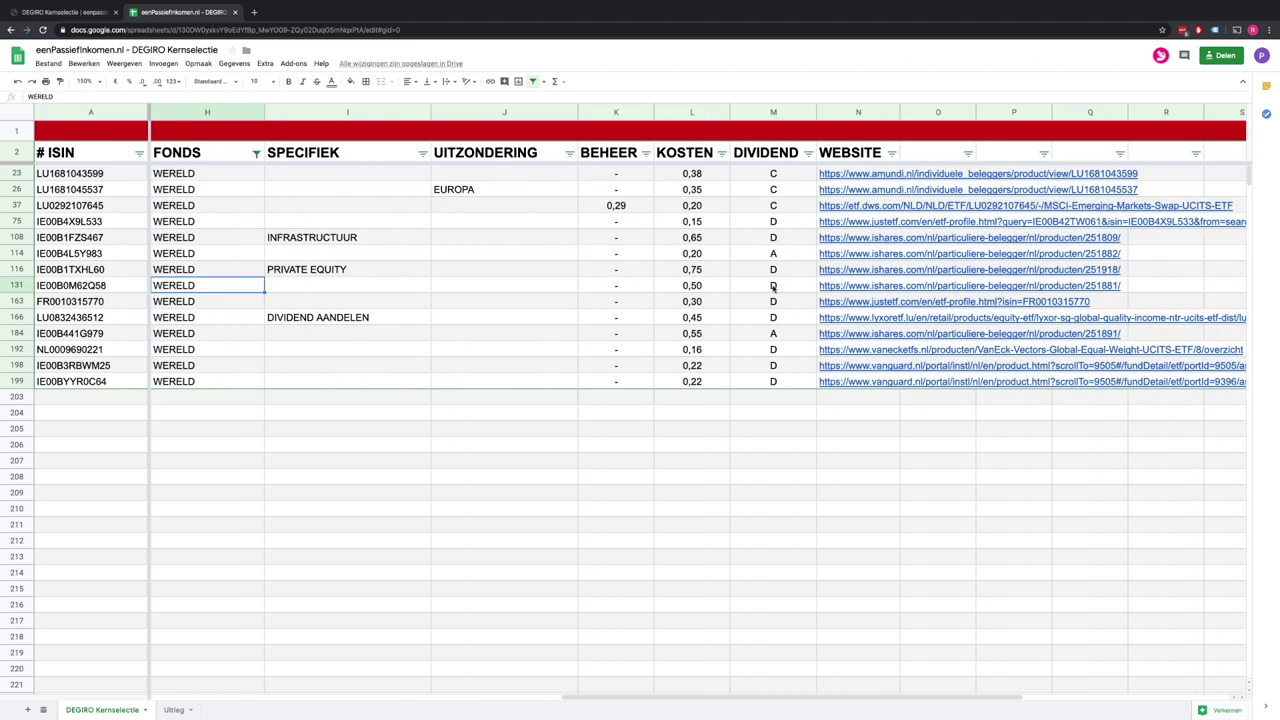
scroll(773, 288, "left", 1)
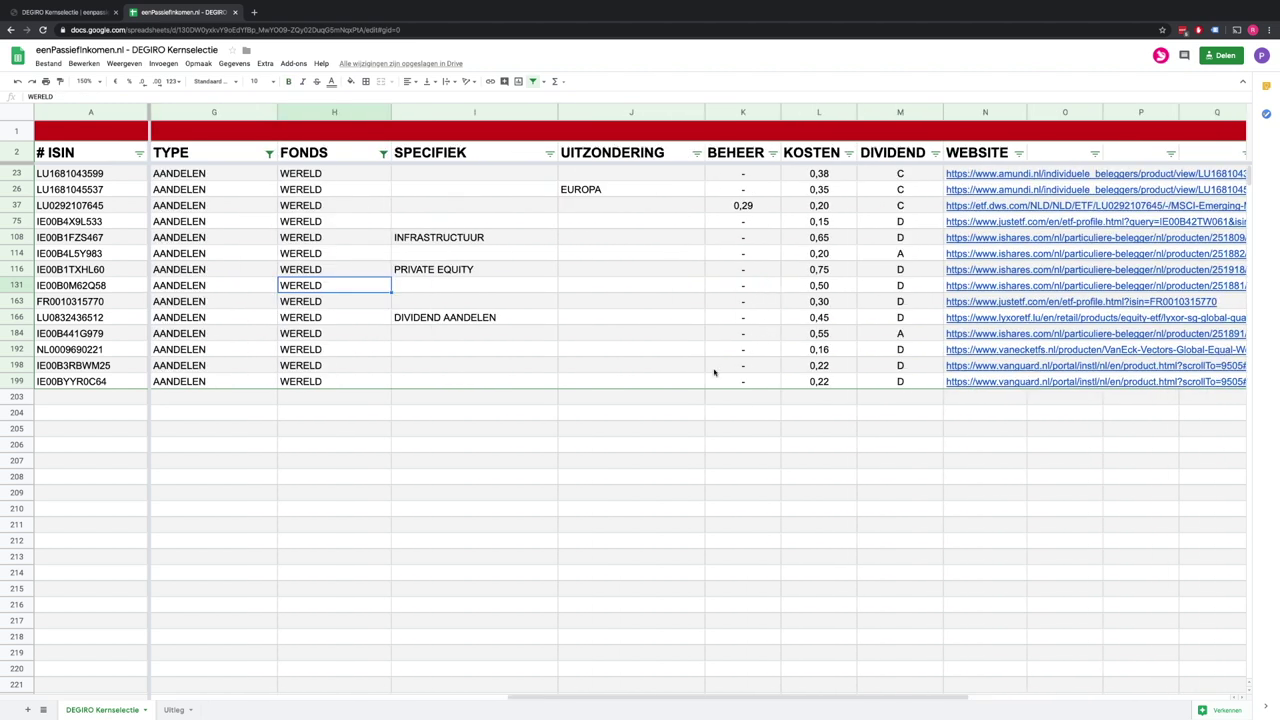
left_click(817, 367)
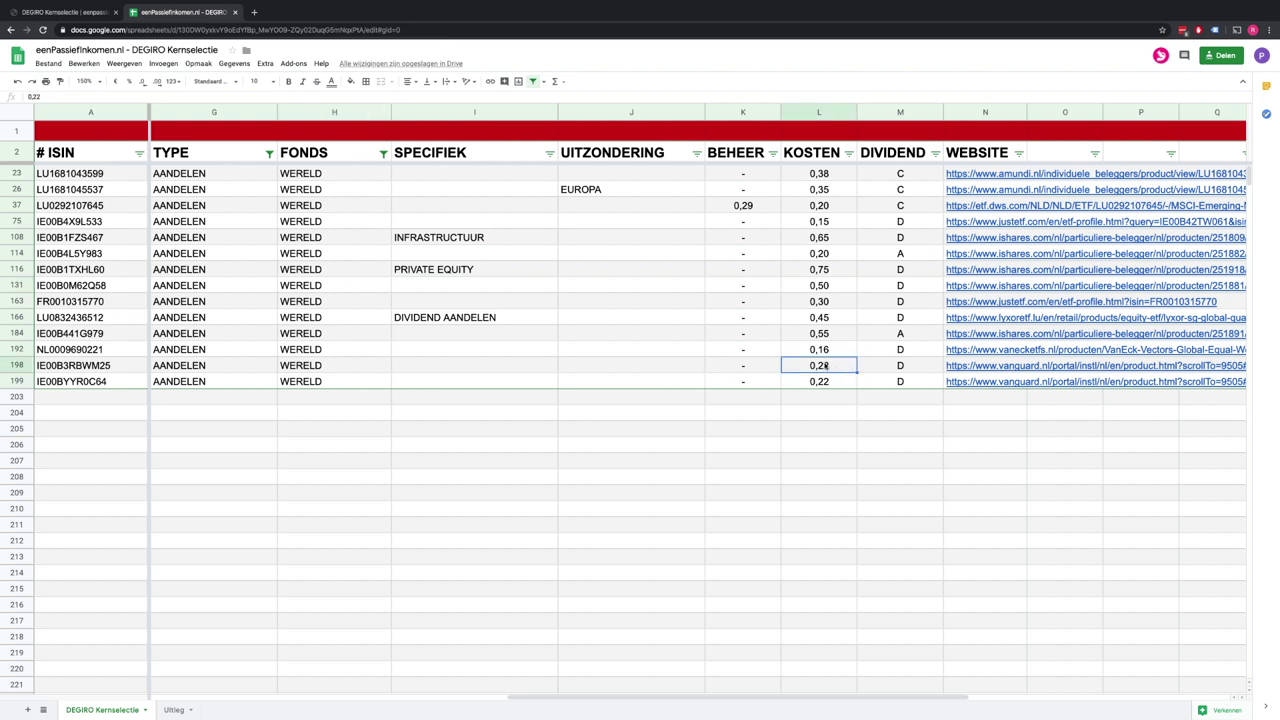
left_click(827, 270)
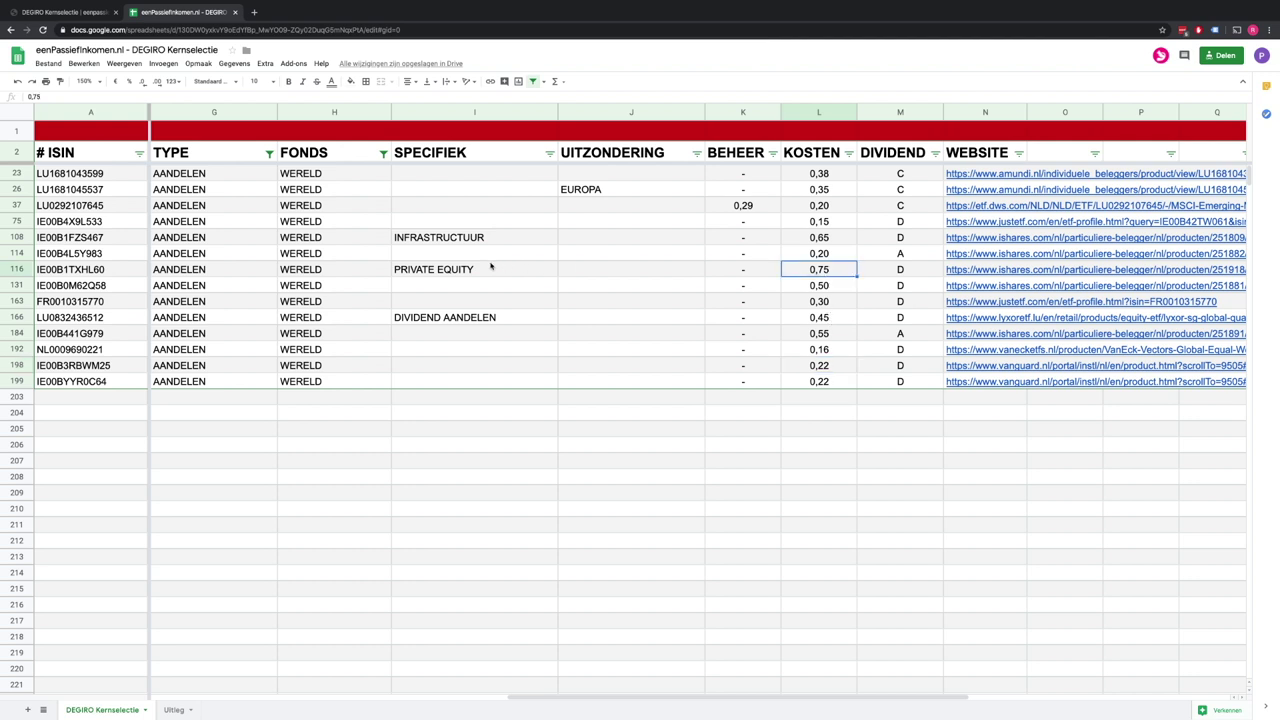
left_click(449, 275)
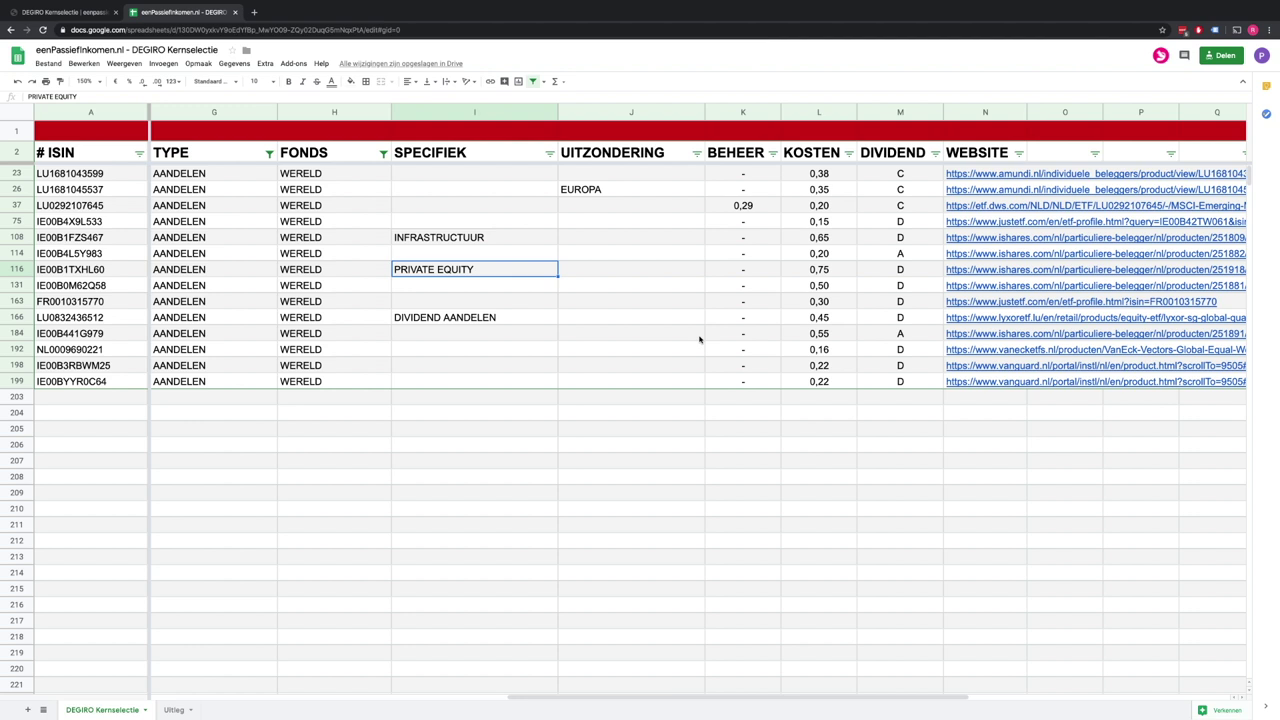
left_click(899, 366)
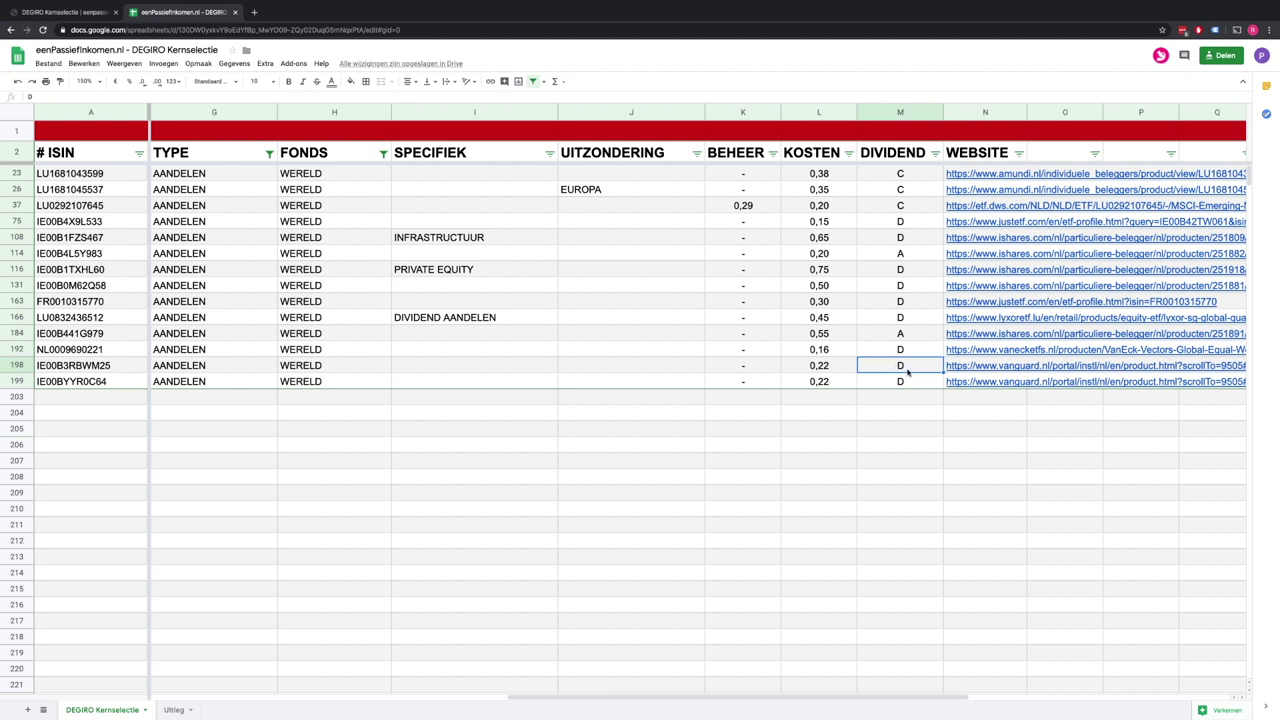
Step: Filter the DIVIDEND column by value to show only D
left_click(935, 153)
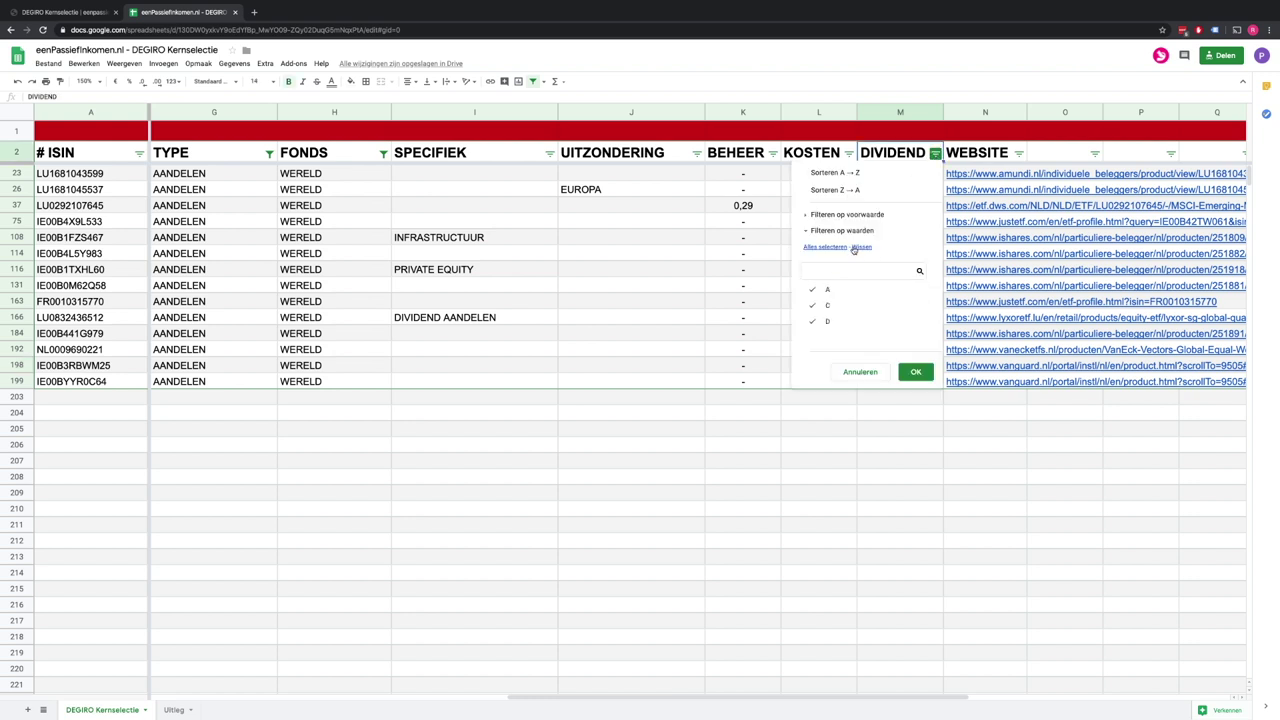
left_click(862, 247)
left_click(817, 325)
left_click(911, 378)
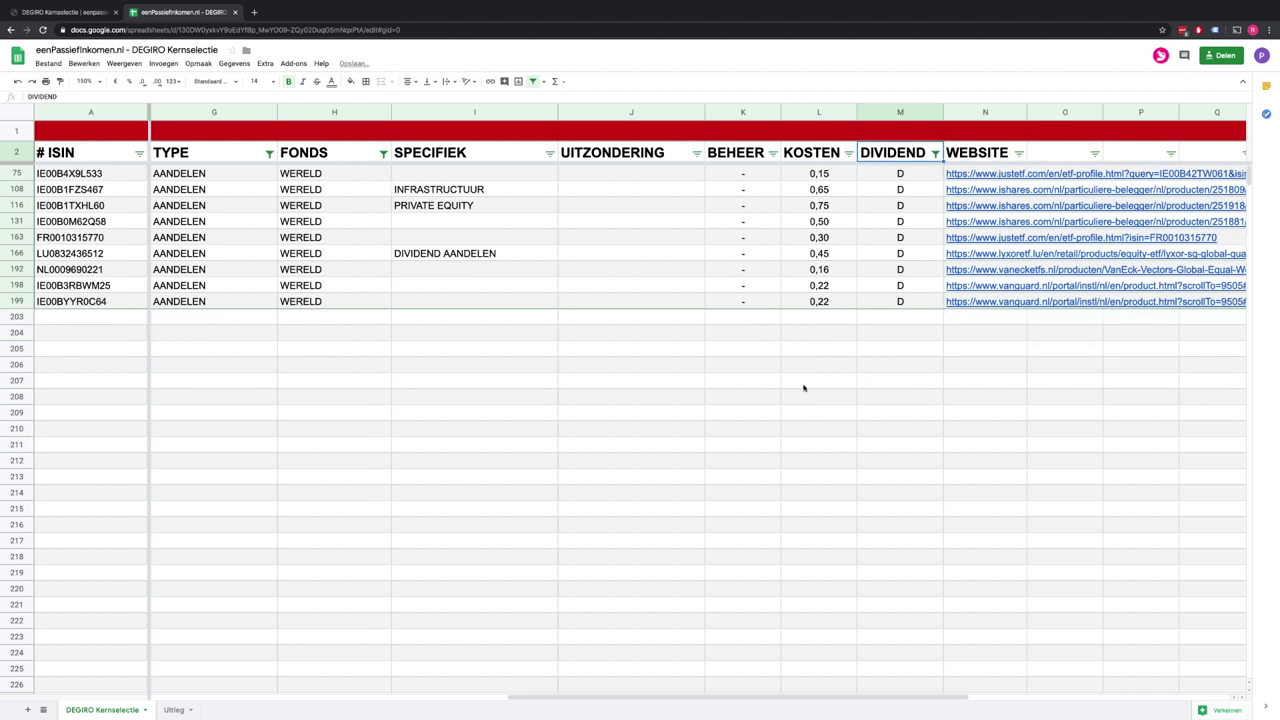
Step: Filter the SPECIFIEK column by value to show only empty cells (Lege cellen) and review the remaining products
left_click(549, 153)
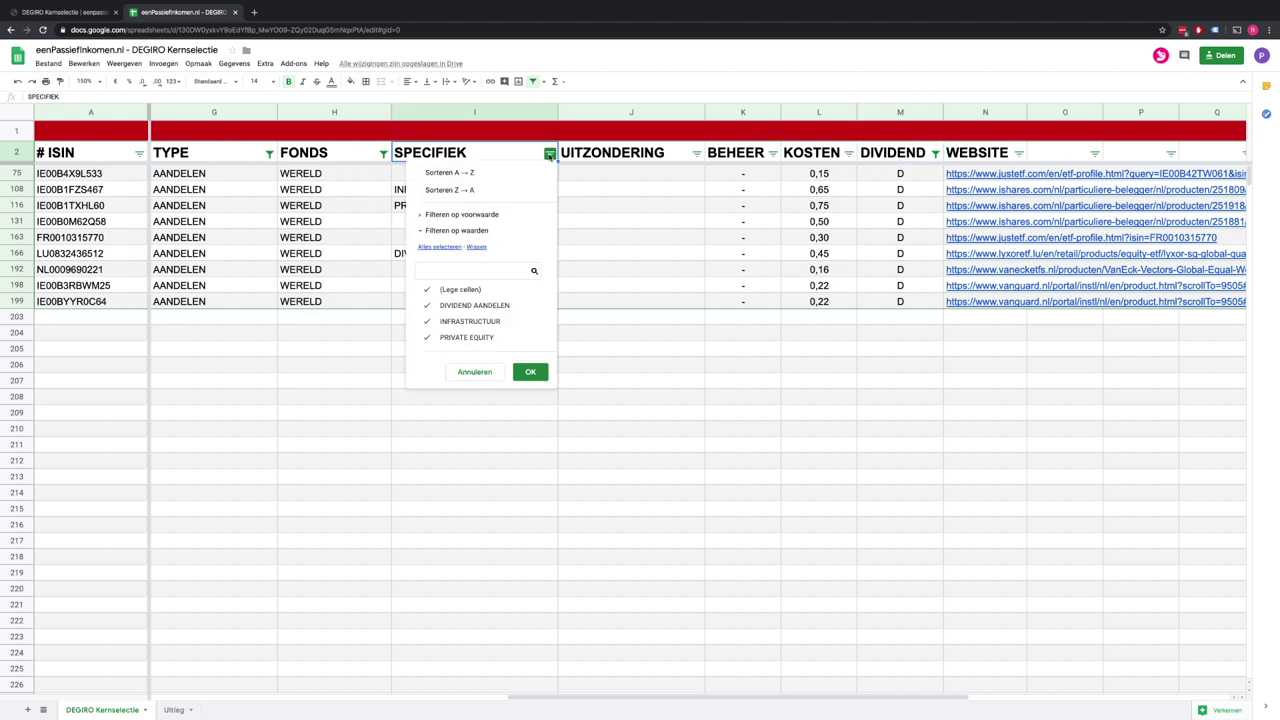
left_click(476, 247)
left_click(462, 289)
left_click(530, 371)
scroll(451, 245, "left", 3)
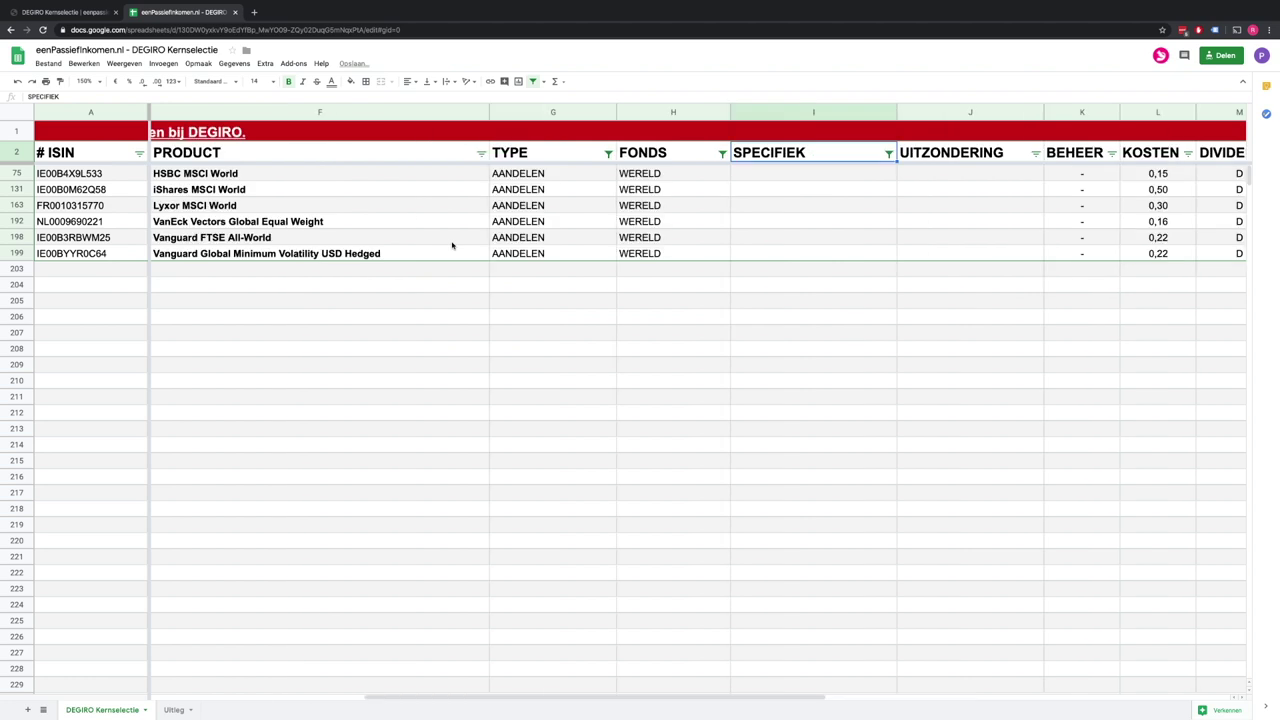
scroll(451, 245, "left", 2)
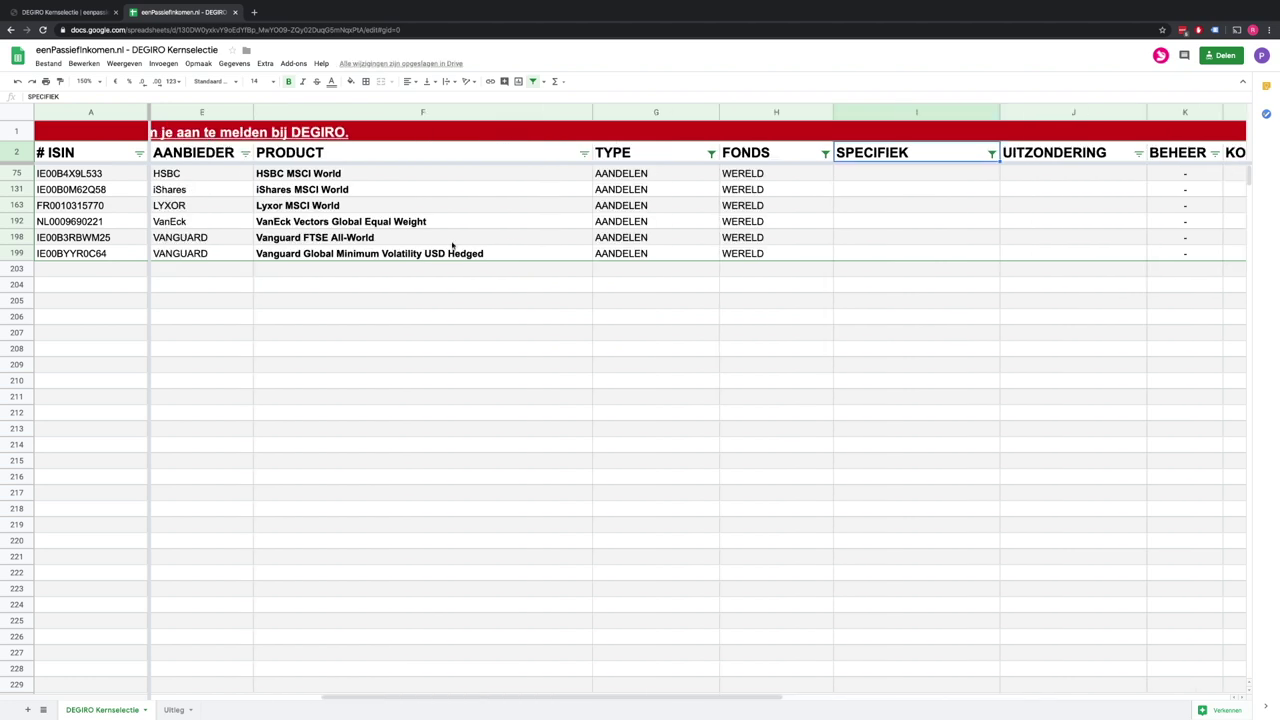
scroll(451, 245, "left", 1)
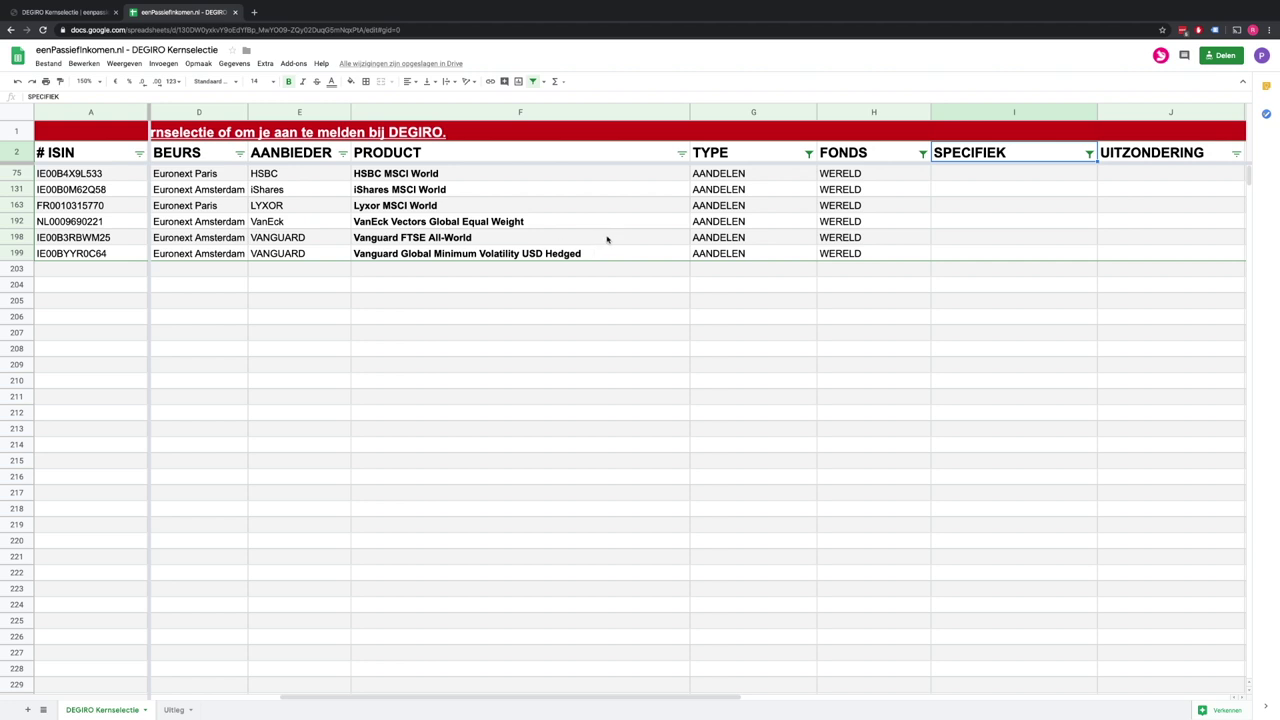
scroll(607, 239, "right", 1)
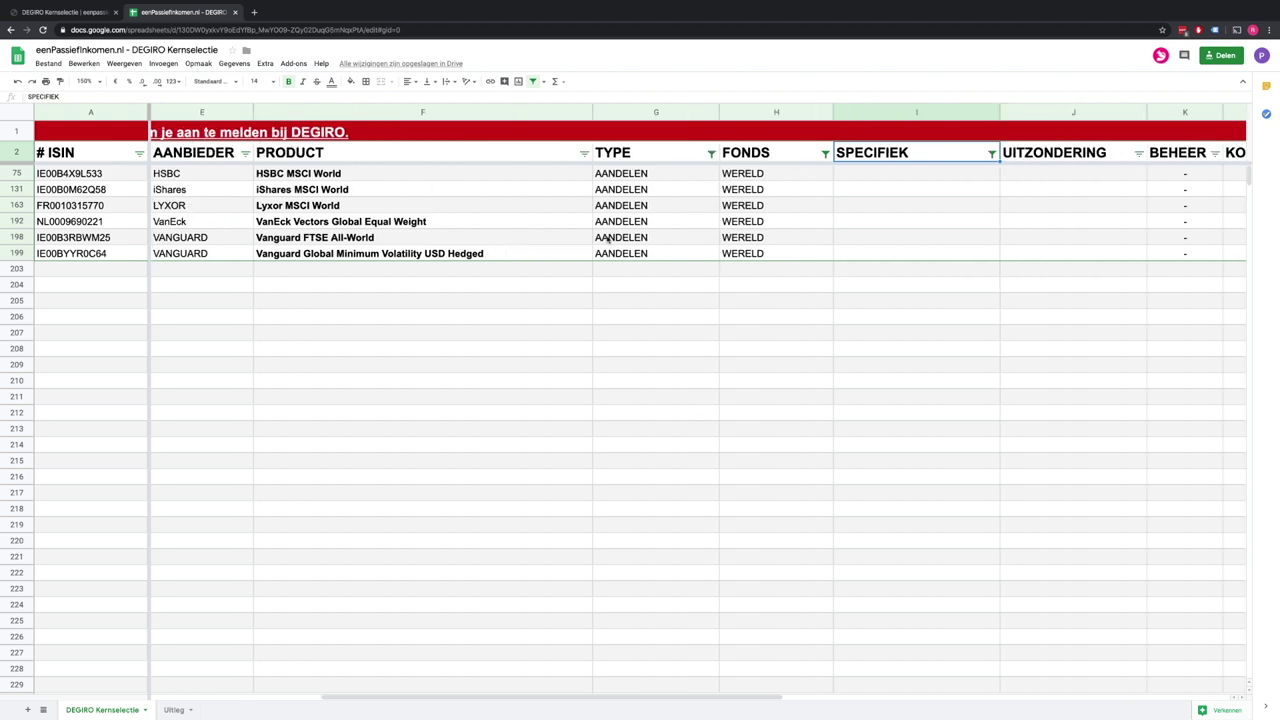
Step: Reset the DIVIDEND column's filter so that all values are selected again
scroll(607, 239, "right", 4)
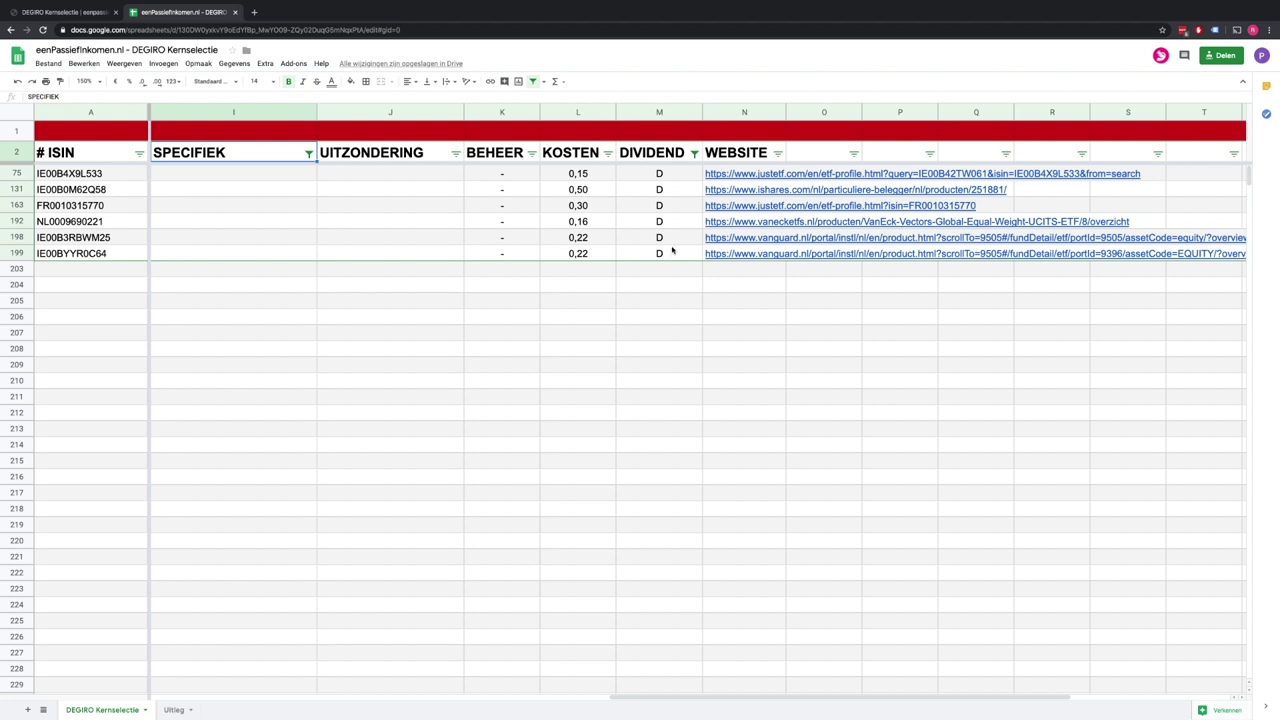
left_click(694, 153)
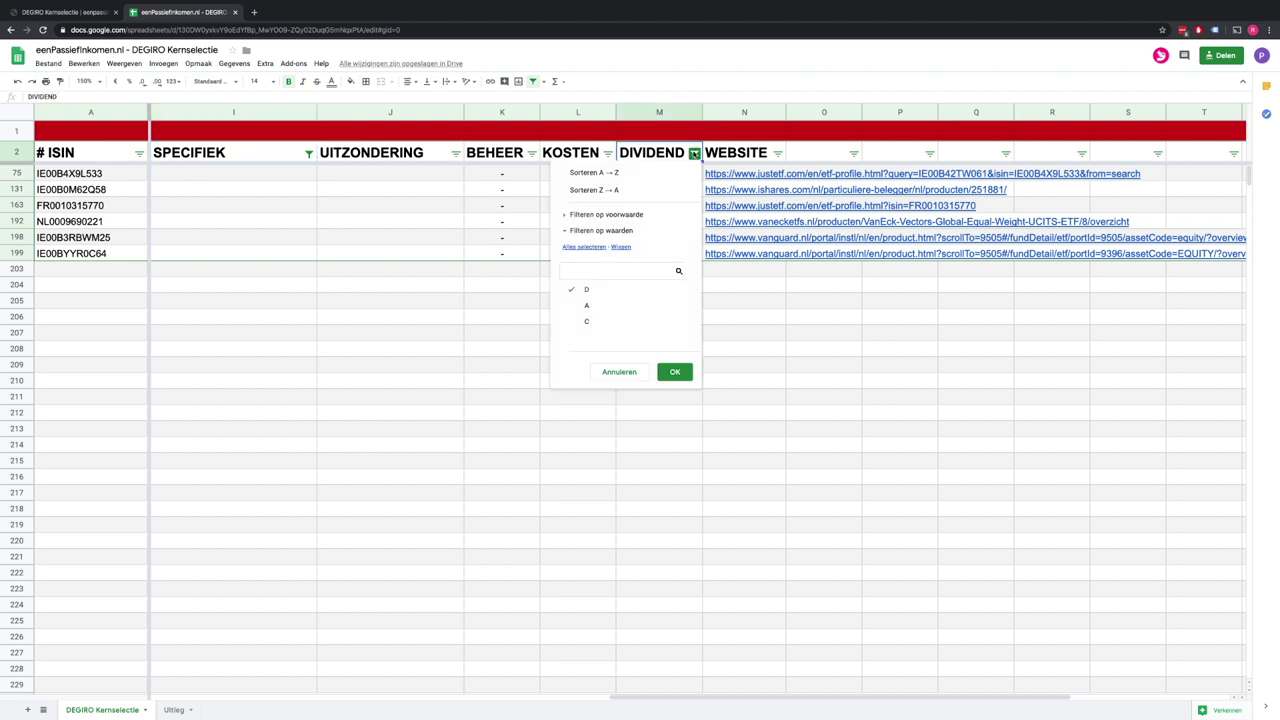
left_click(580, 247)
left_click(675, 373)
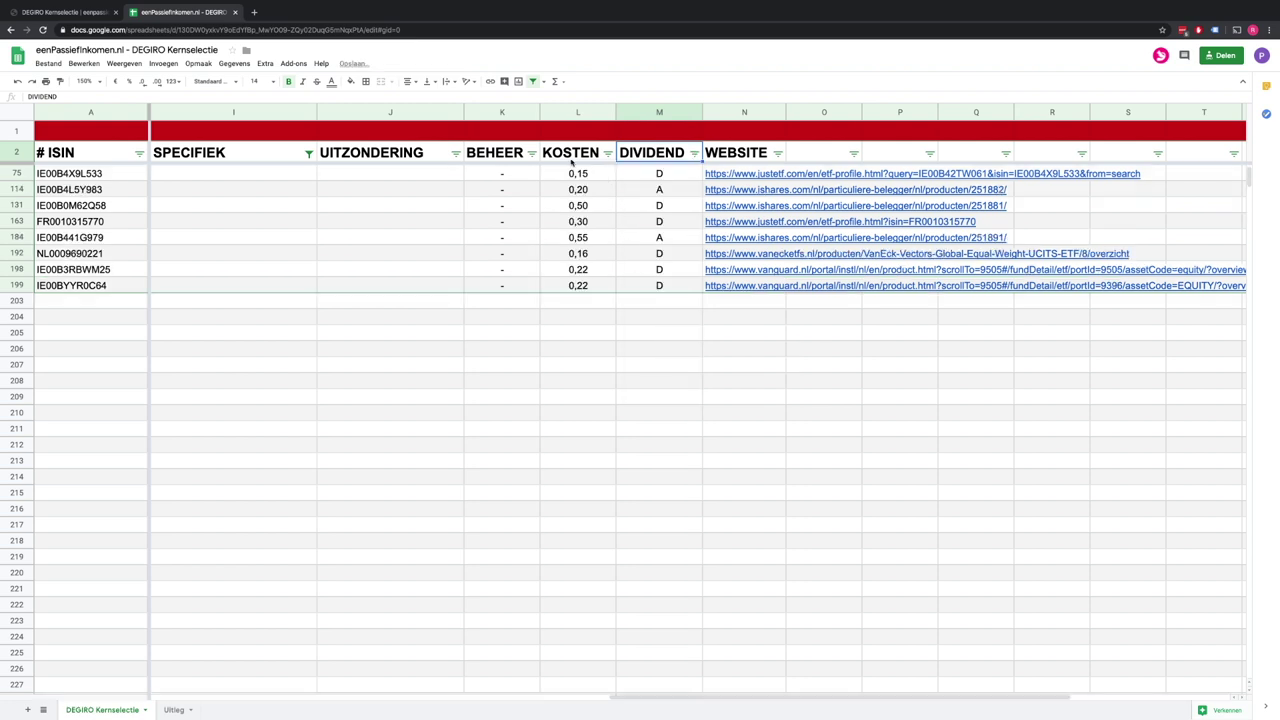
Step: Reset the SPECIFIEK column's filter by selecting all of its values
scroll(502, 157, "left", 5)
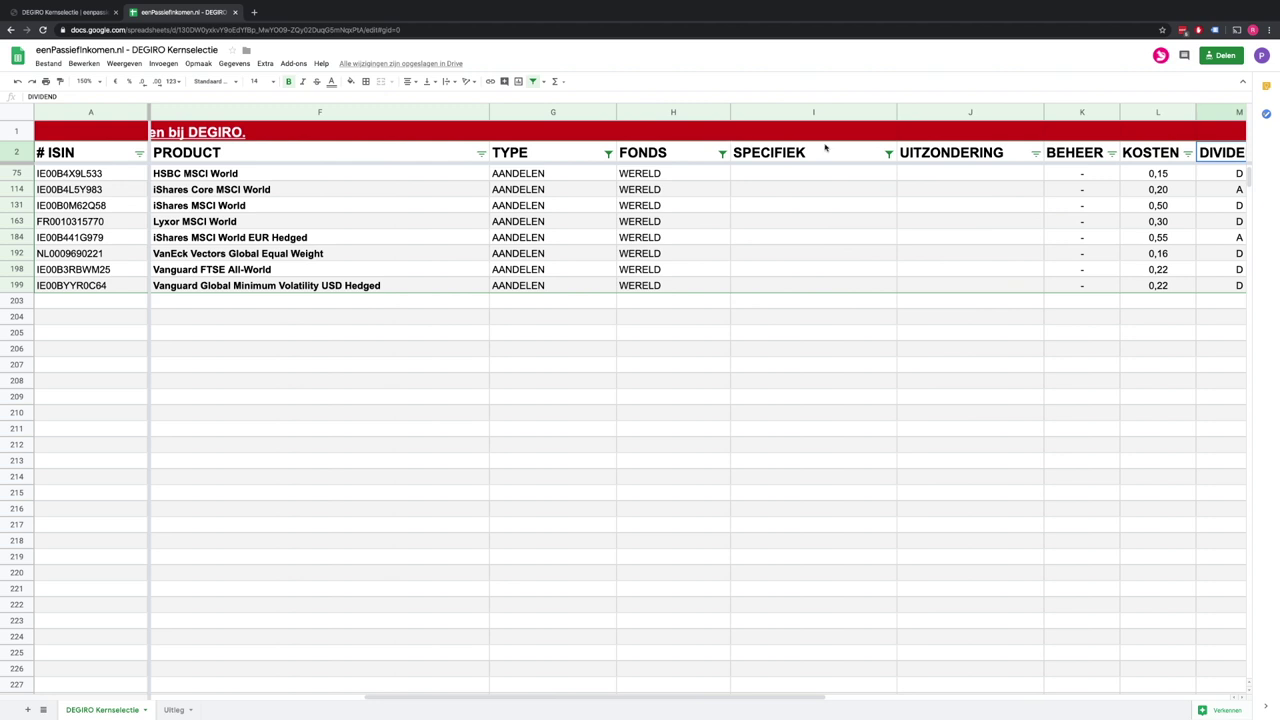
left_click(872, 152)
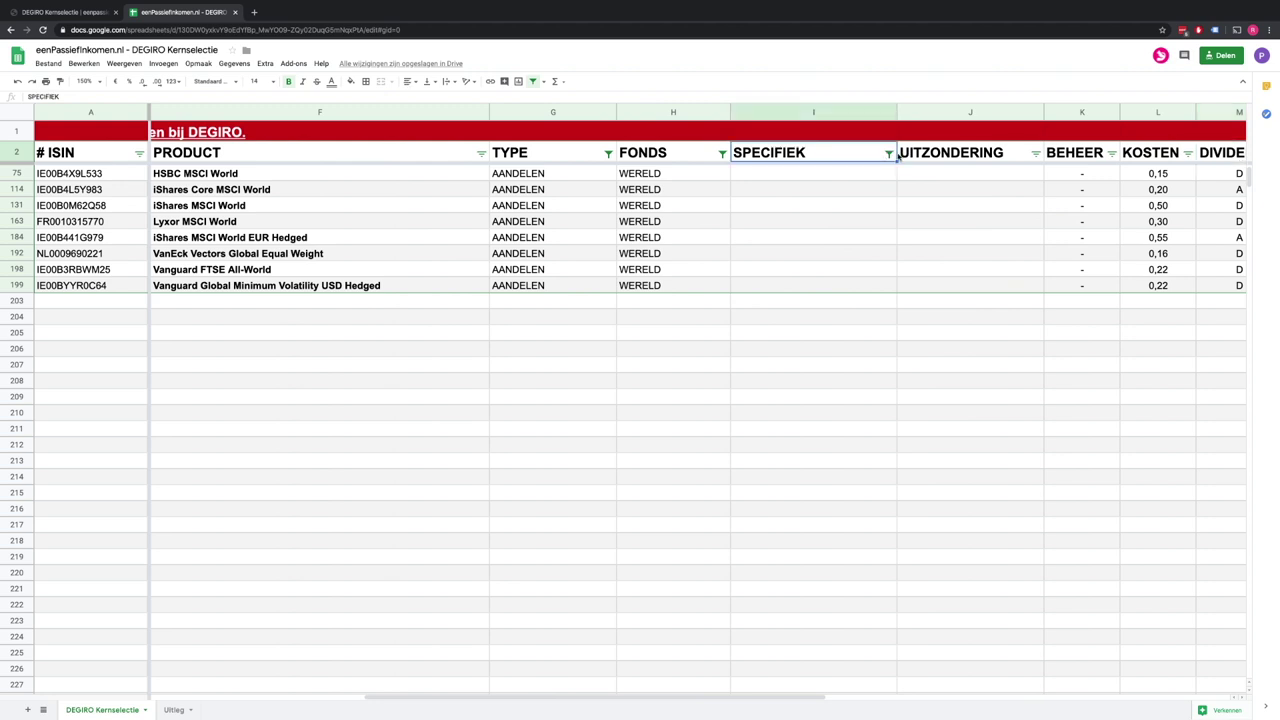
left_click(888, 153)
left_click(778, 247)
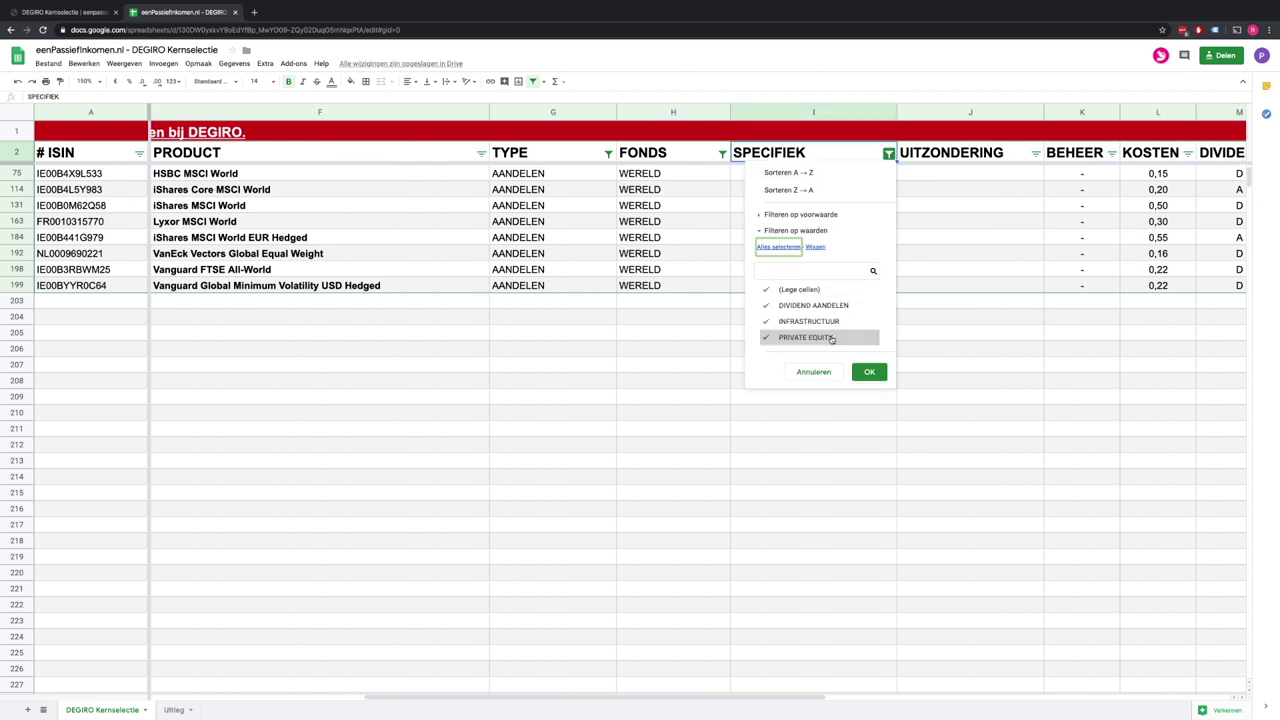
left_click(869, 372)
Step: Change the TYPE column's value filter to show only OBLIGATIES - OVERHEID
left_click(607, 154)
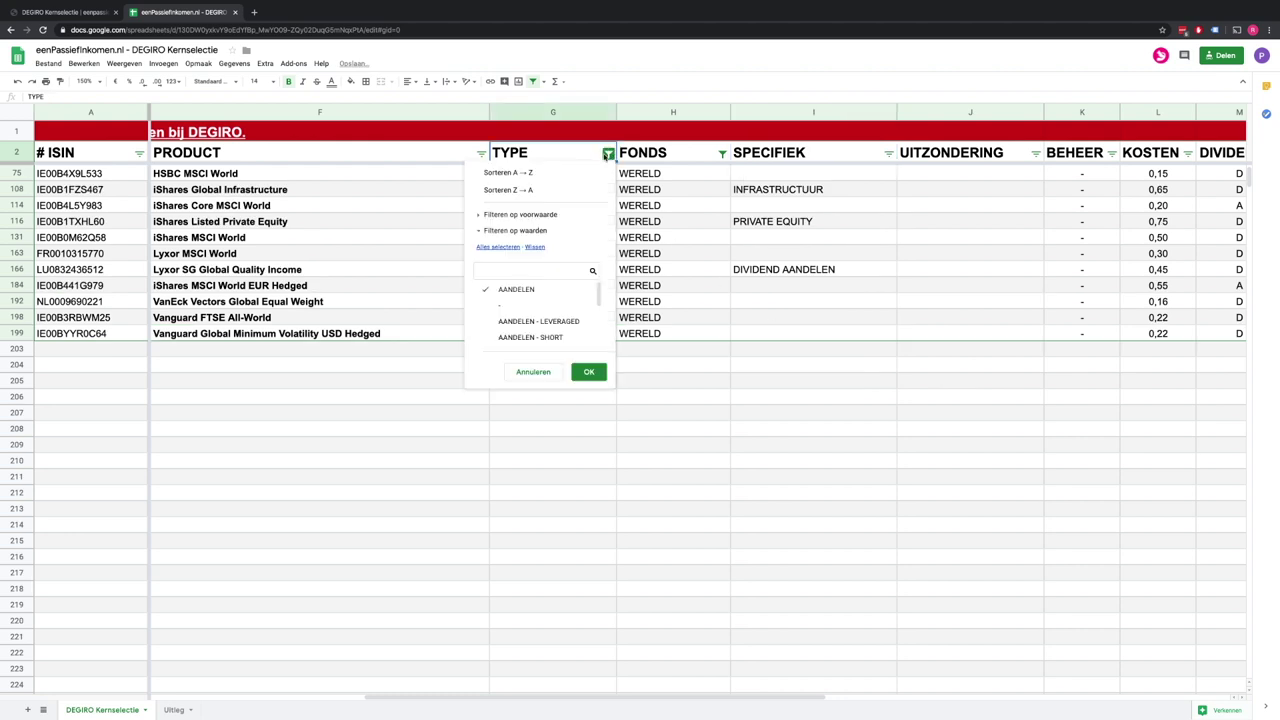
left_click(534, 247)
scroll(533, 300, "down", 3)
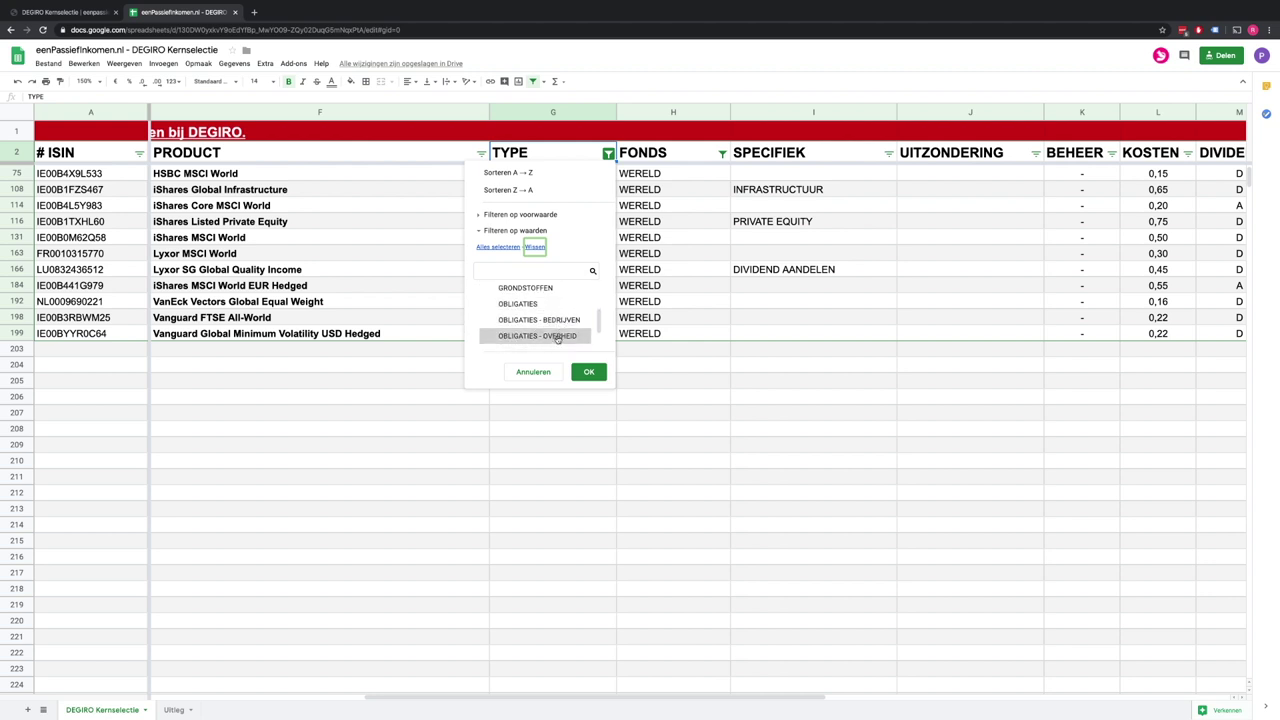
left_click(589, 372)
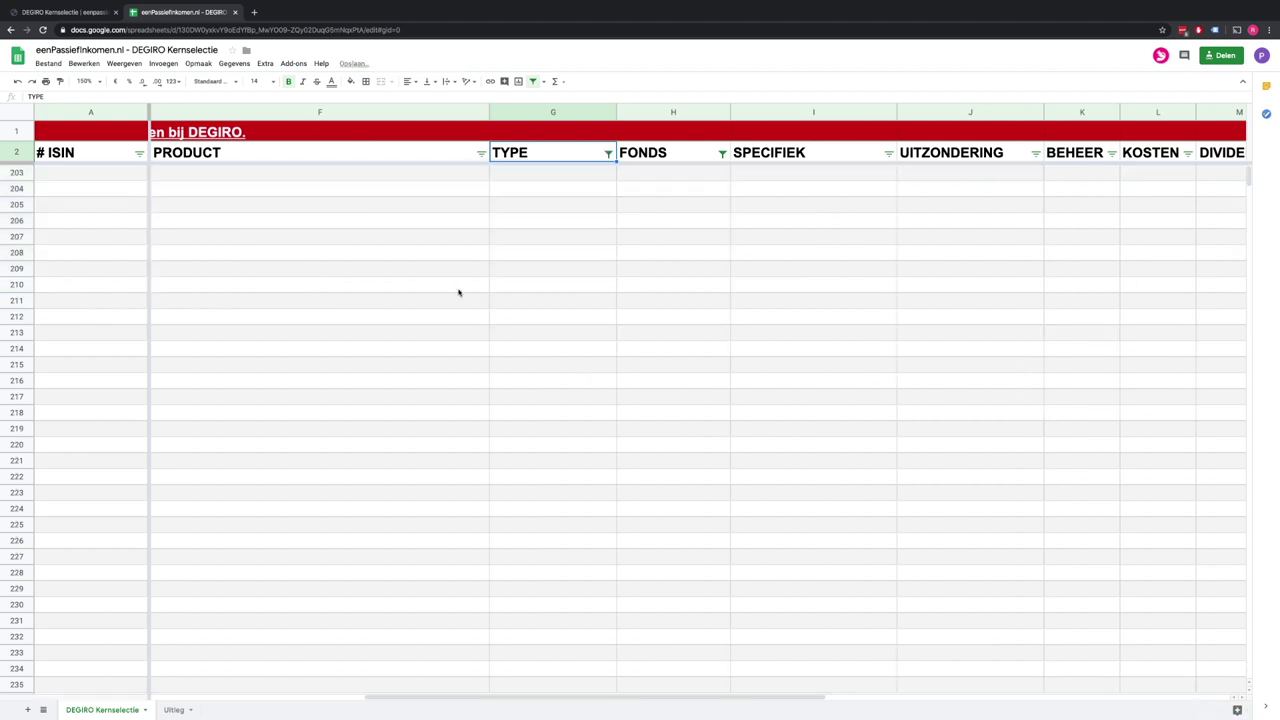
Step: Reset the FONDS column's filter to all values and review the government bond trackers
scroll(459, 292, "right", 3)
scroll(459, 292, "left", 1)
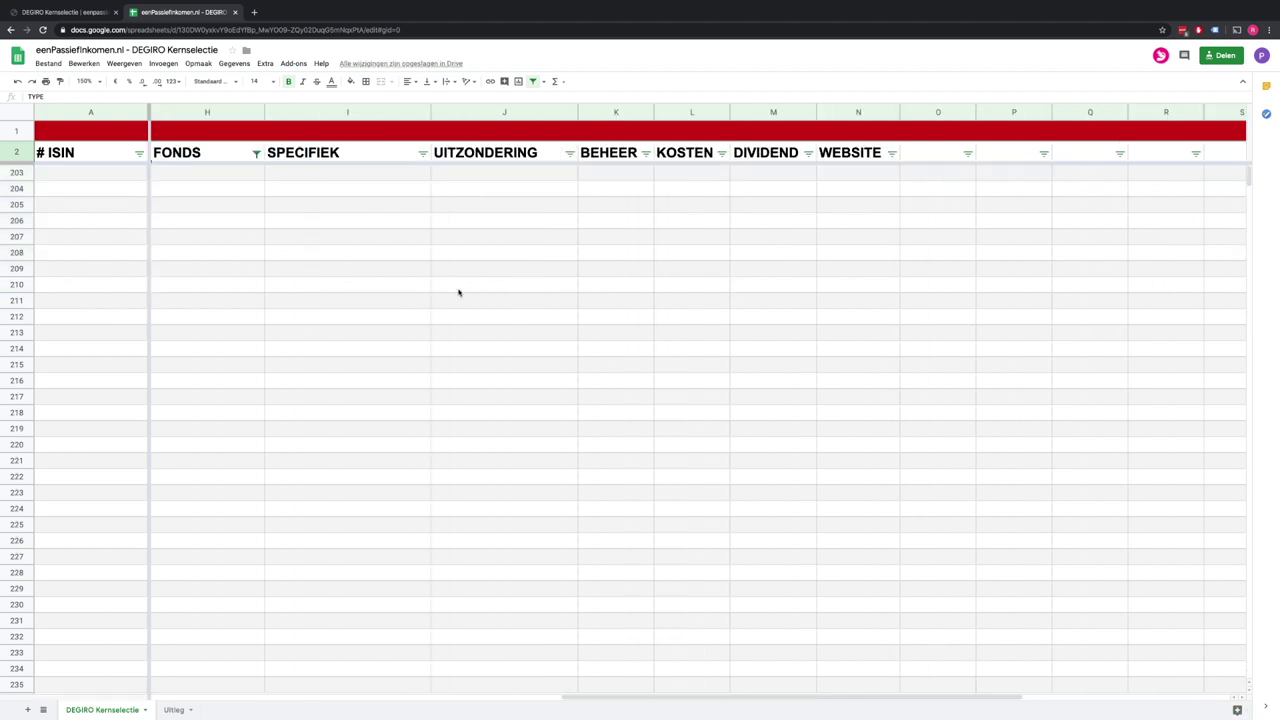
left_click(257, 154)
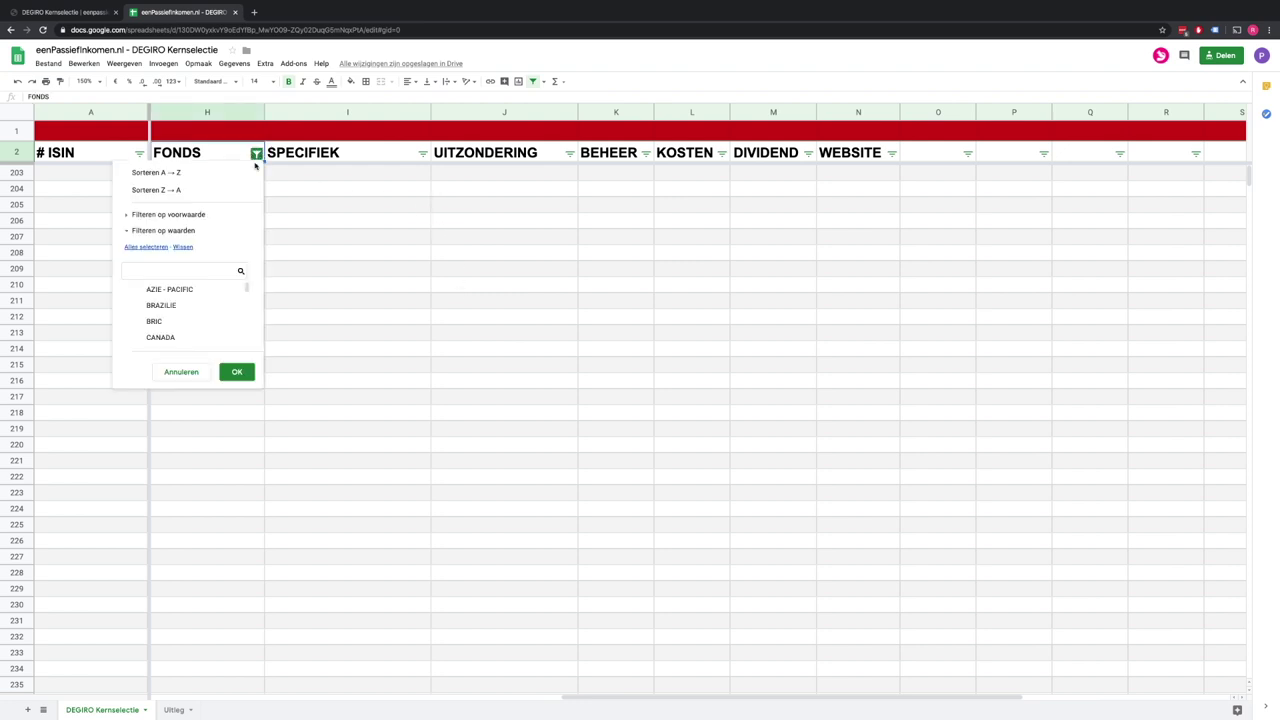
left_click(181, 246)
left_click(160, 247)
left_click(237, 372)
scroll(391, 370, "left", 5)
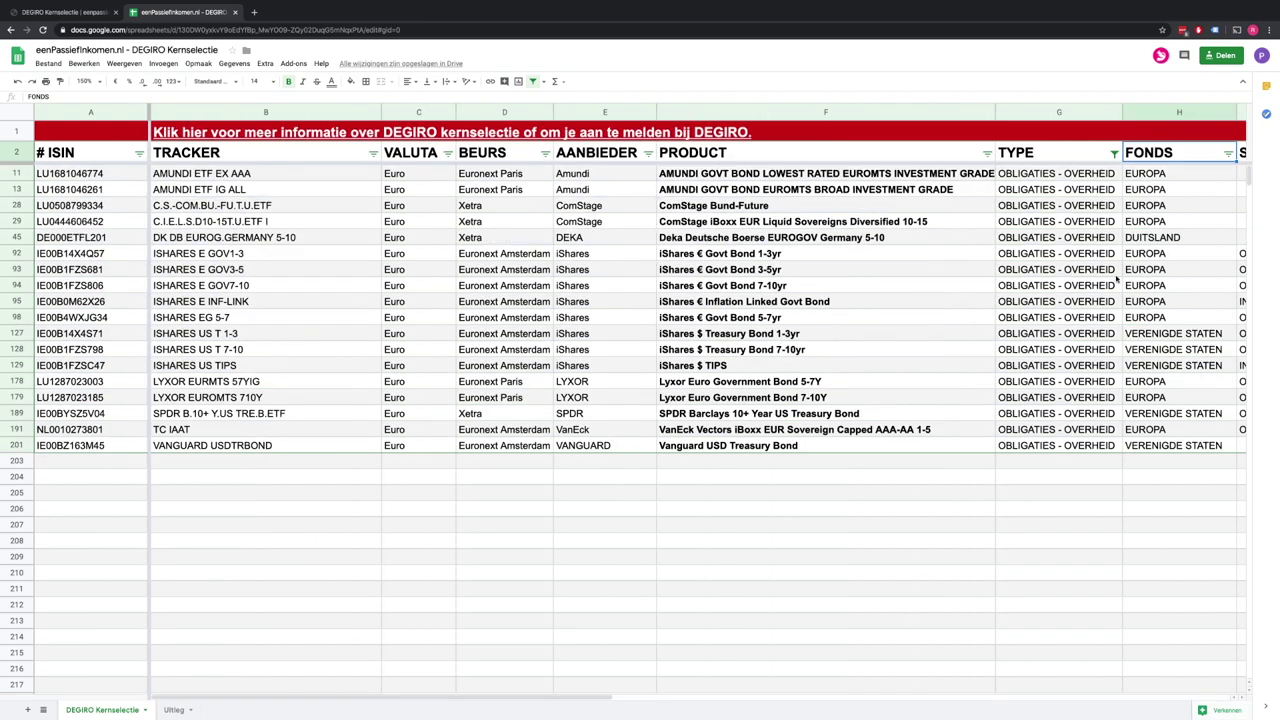
Step: Filter the SPECIFIEK column by value to show only OBLIGATIES 5-7 JAAR, and check the matching trackers' KOSTEN and DIVIDEND values
scroll(1116, 280, "right", 5)
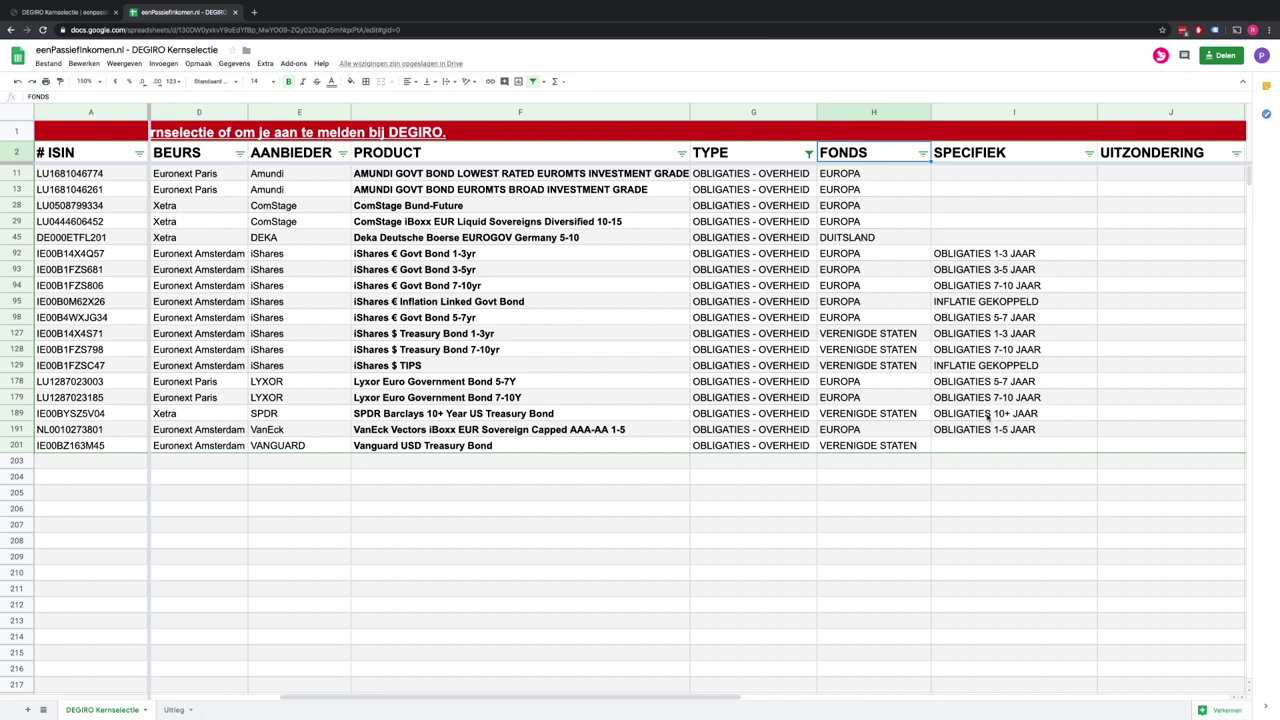
left_click(1014, 350)
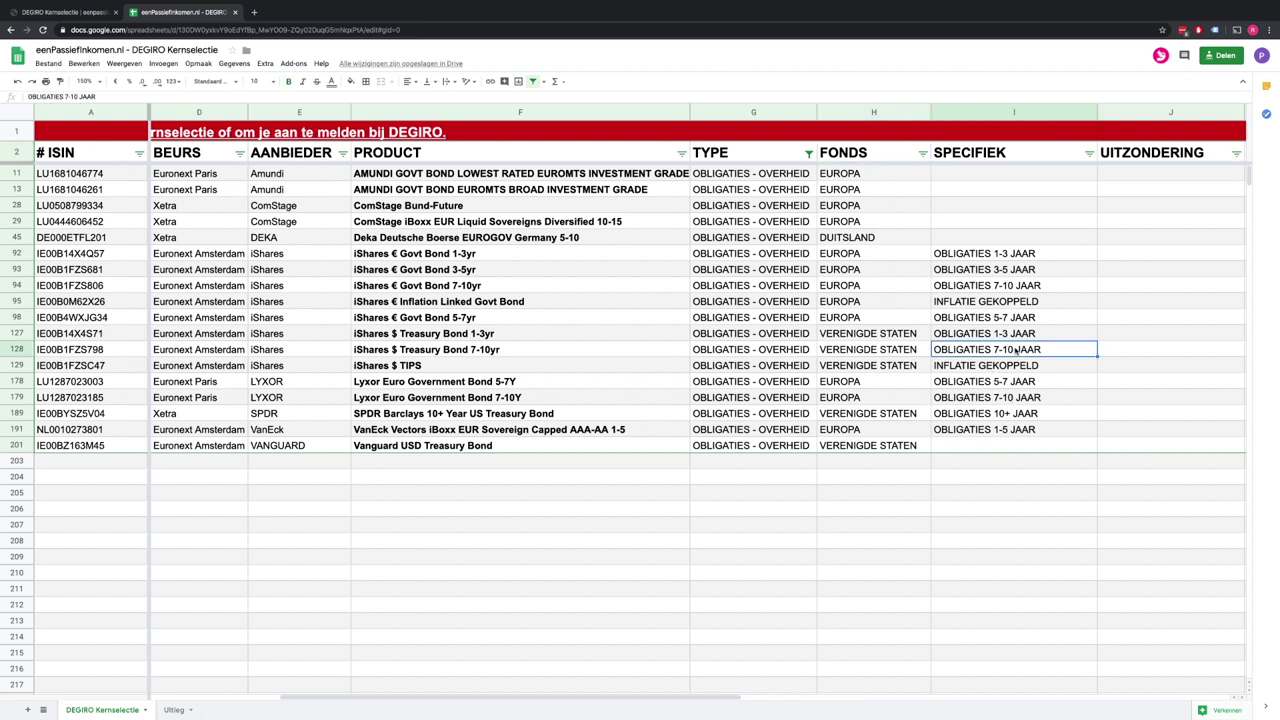
left_click(1088, 154)
left_click(1010, 247)
scroll(1025, 320, "down", 1)
scroll(1025, 320, "down", 1)
left_click(1036, 325)
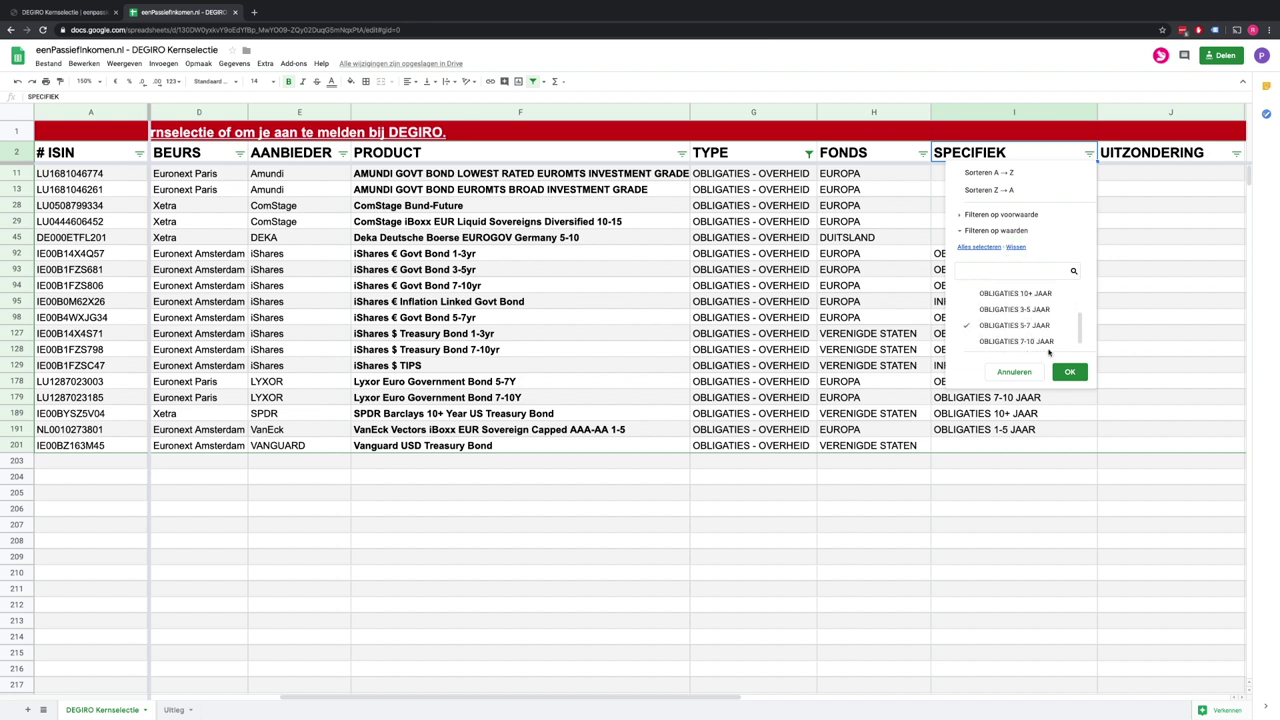
left_click(1069, 371)
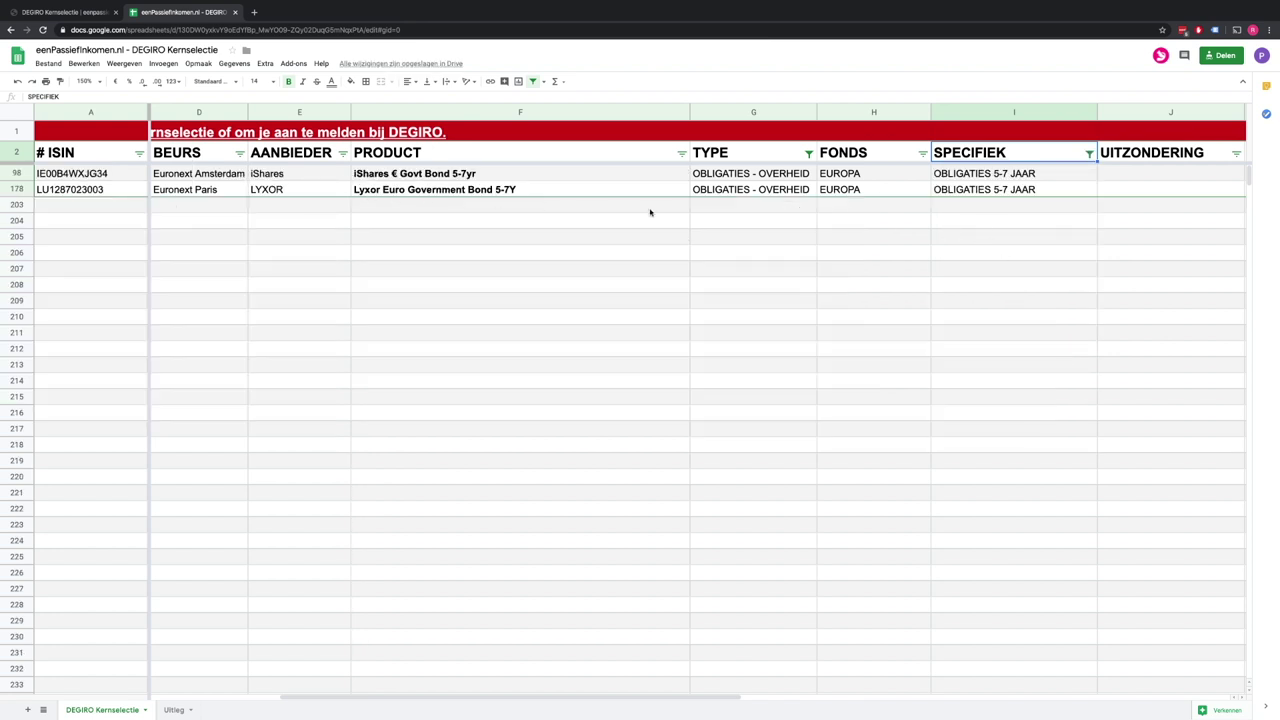
scroll(650, 212, "right", 5)
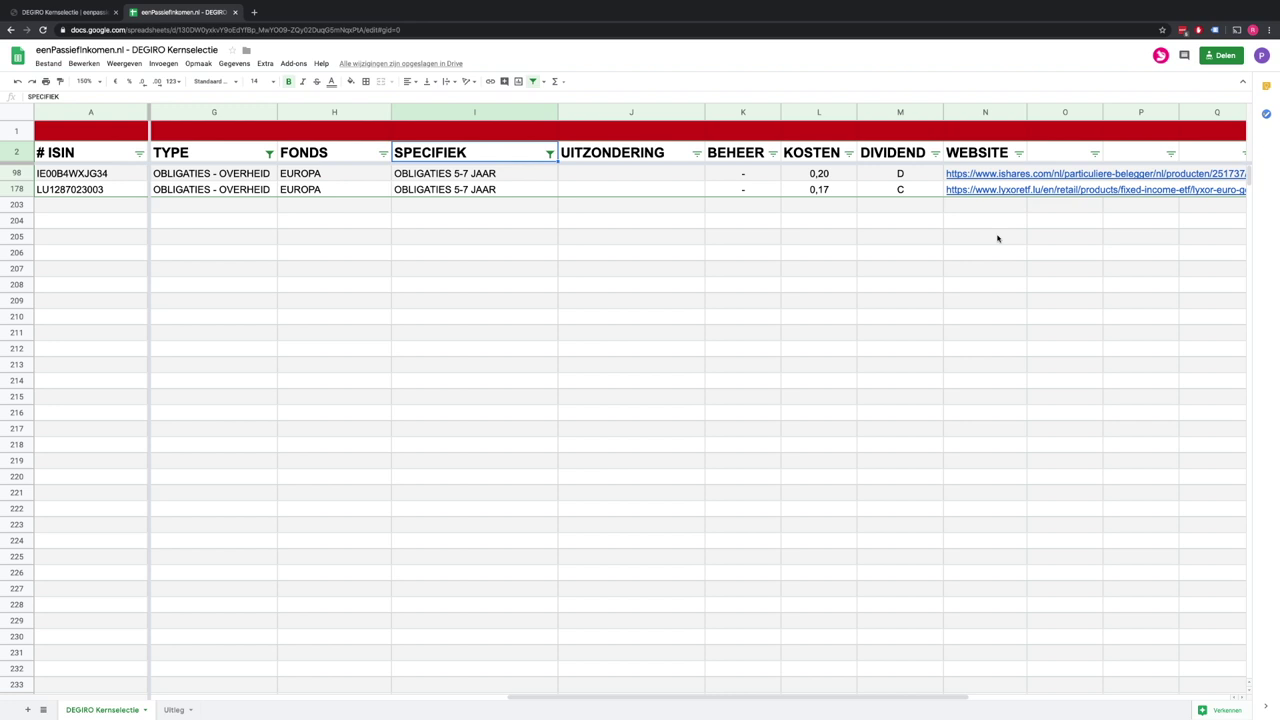
left_click(549, 153)
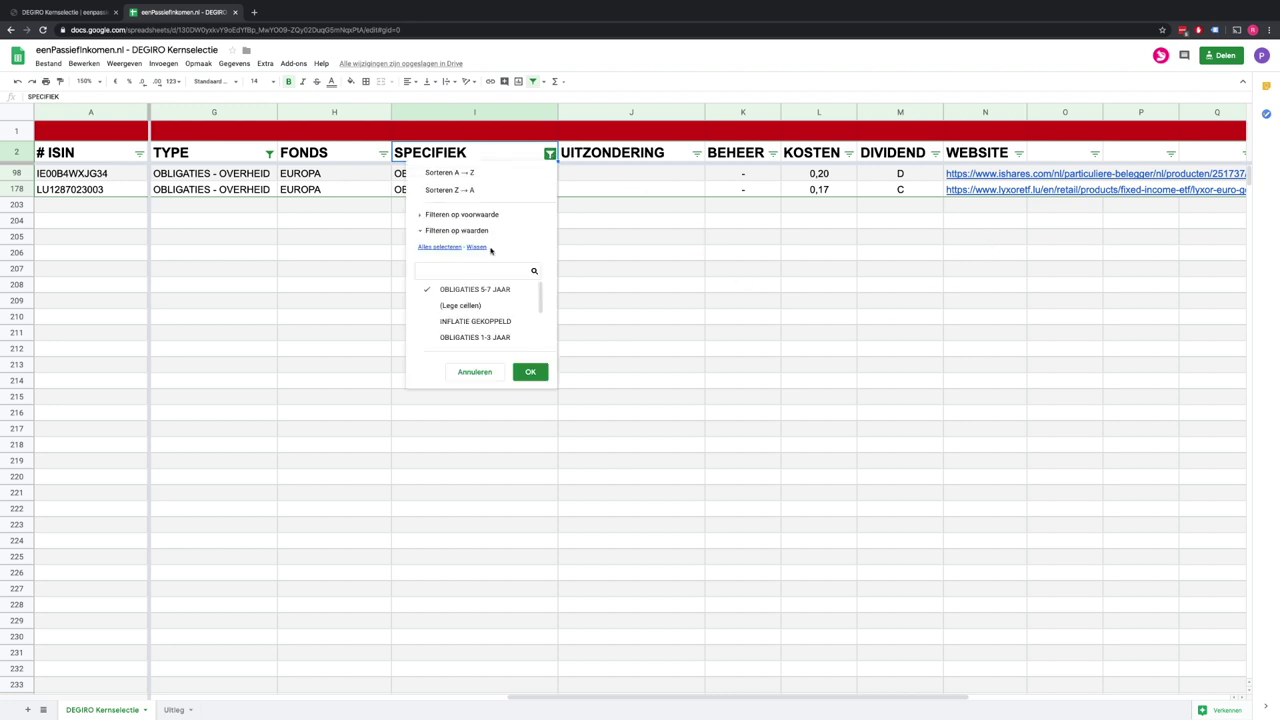
left_click(445, 247)
left_click(380, 251)
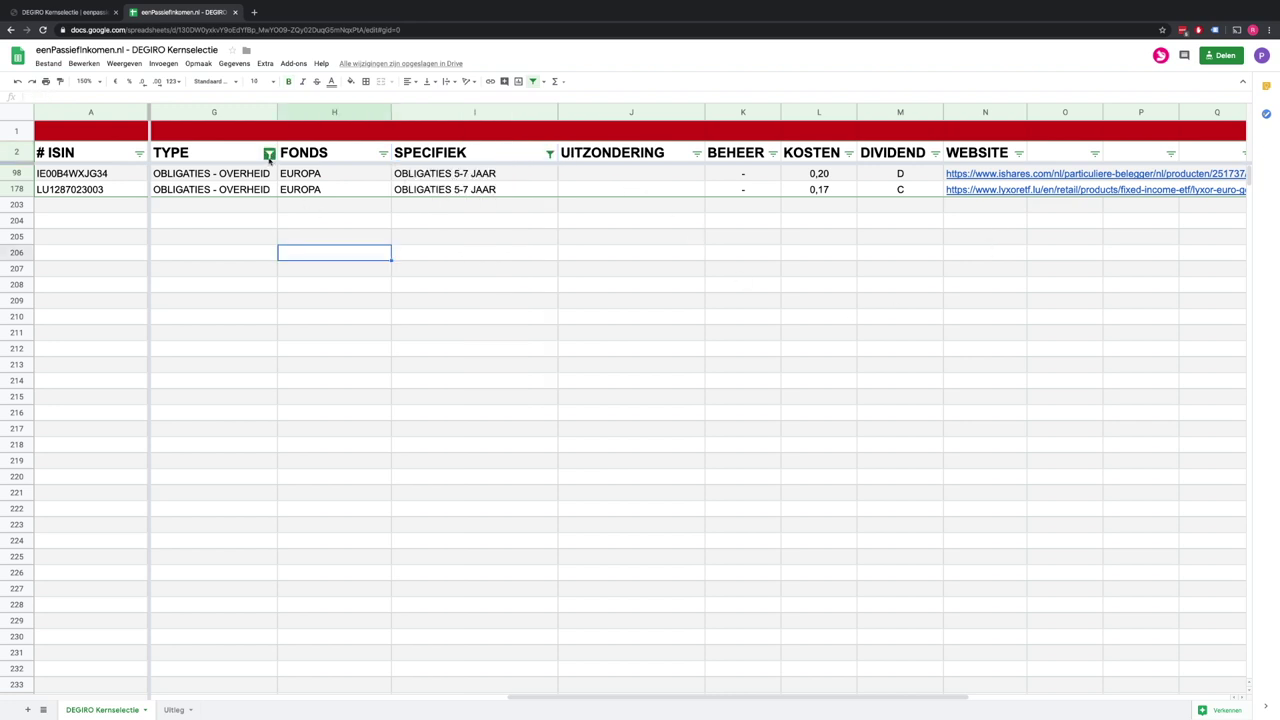
left_click(269, 154)
left_click(150, 248)
left_click(430, 270)
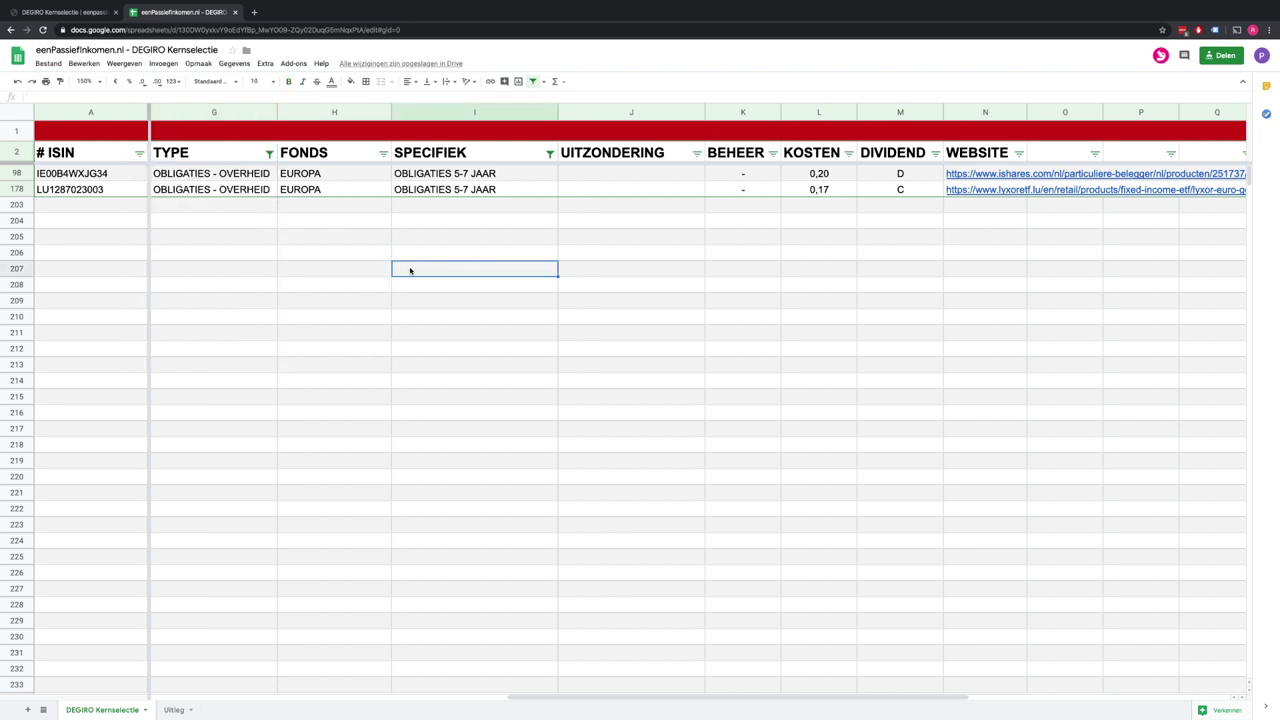
Step: Change the TYPE column's value filter to show only VASTGOED - REIT
scroll(430, 270, "left", 5)
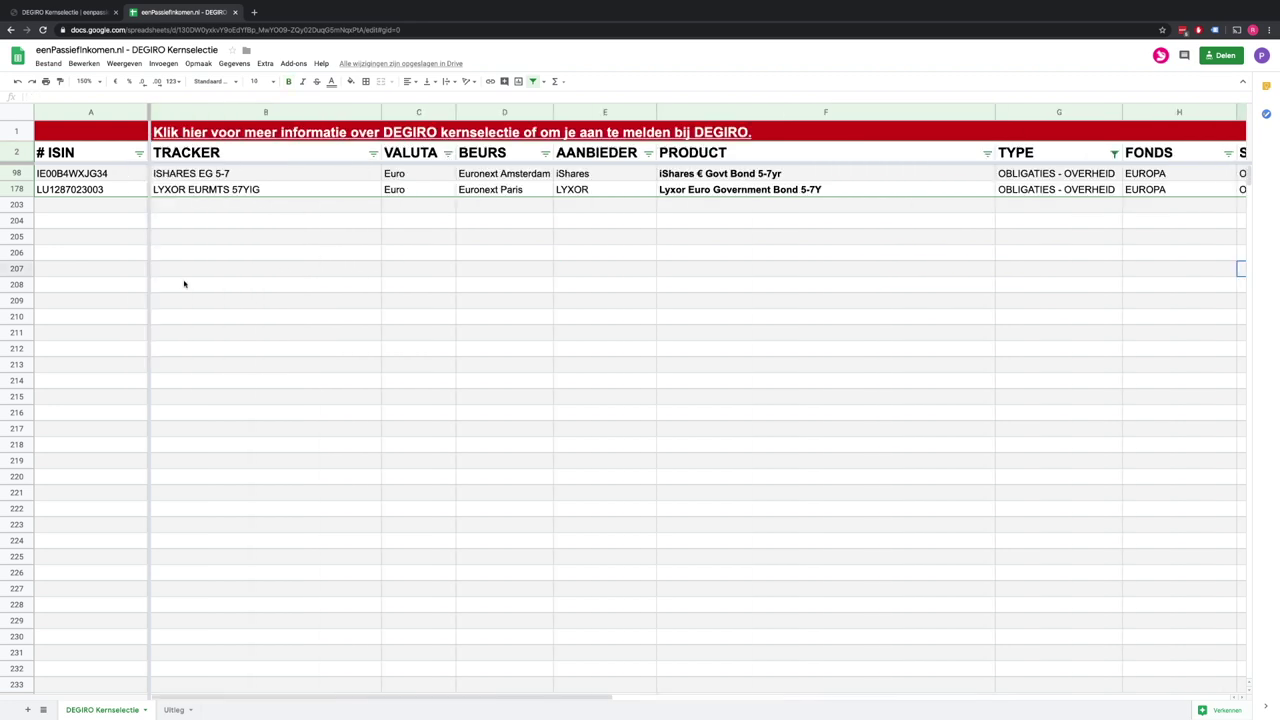
left_click(1114, 153)
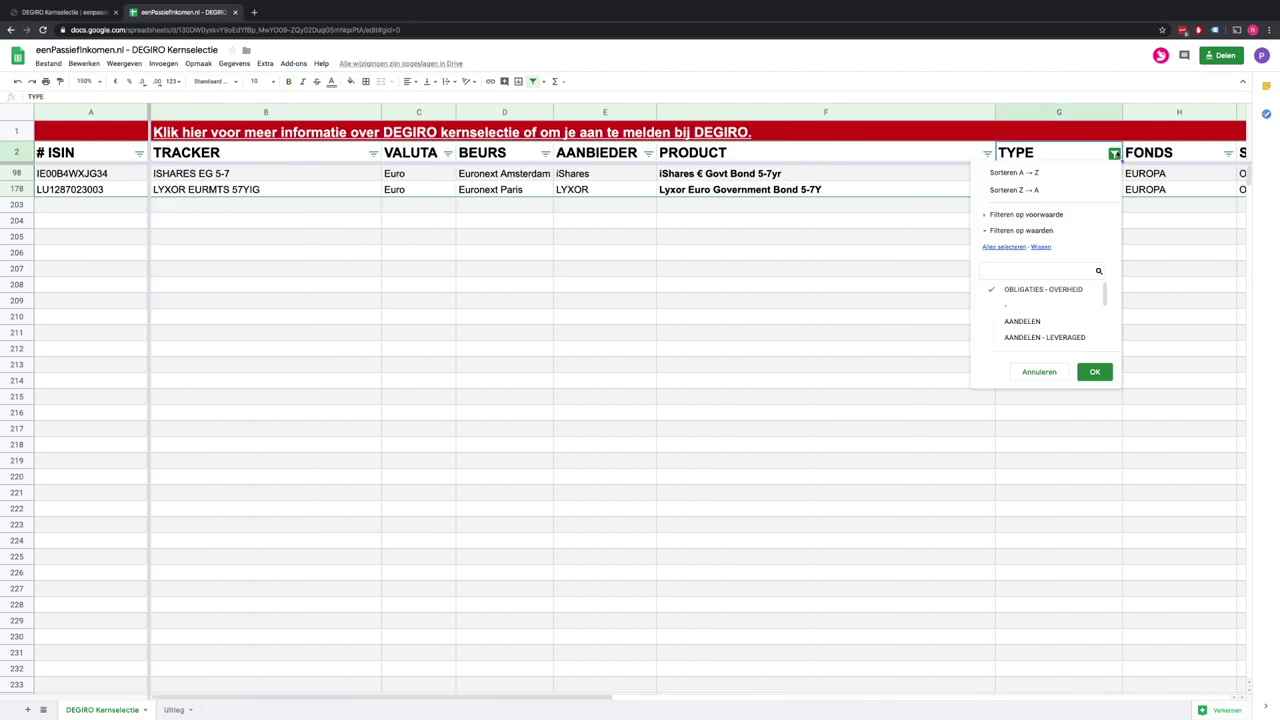
left_click(1015, 248)
left_click(1041, 247)
scroll(1042, 318, "down", 2)
scroll(1042, 318, "down", 1)
left_click(1047, 339)
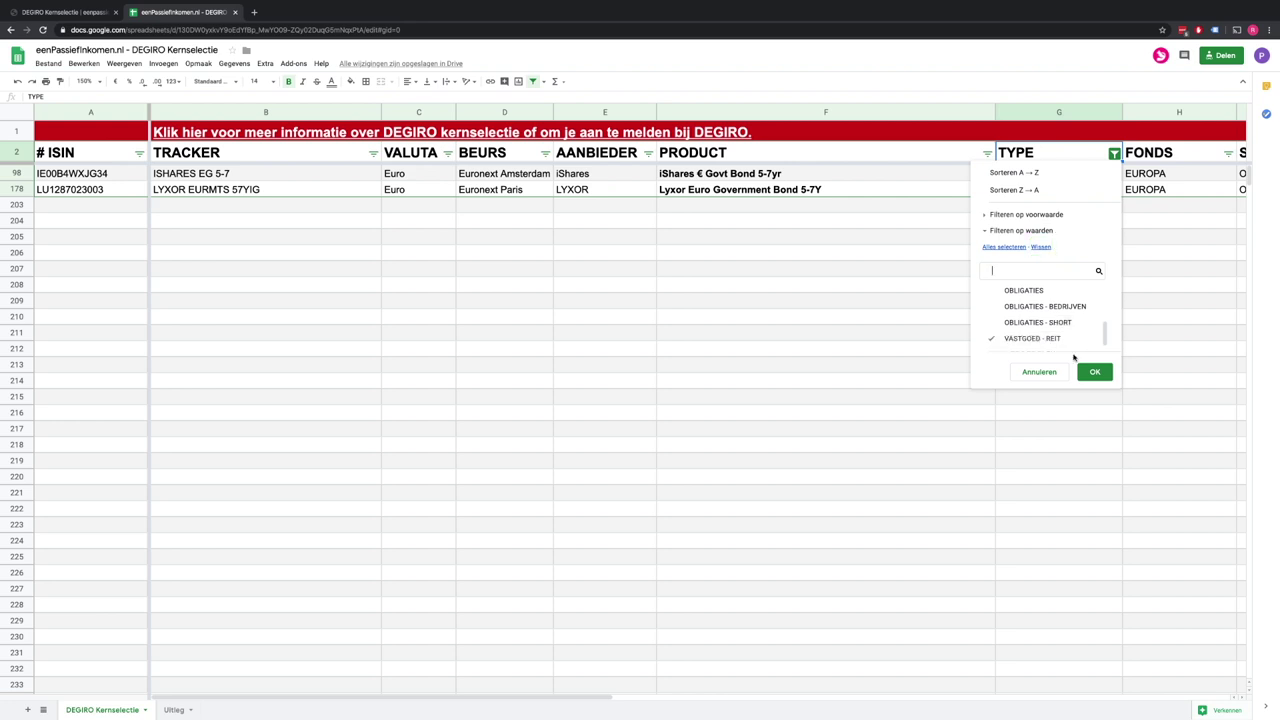
left_click(1094, 372)
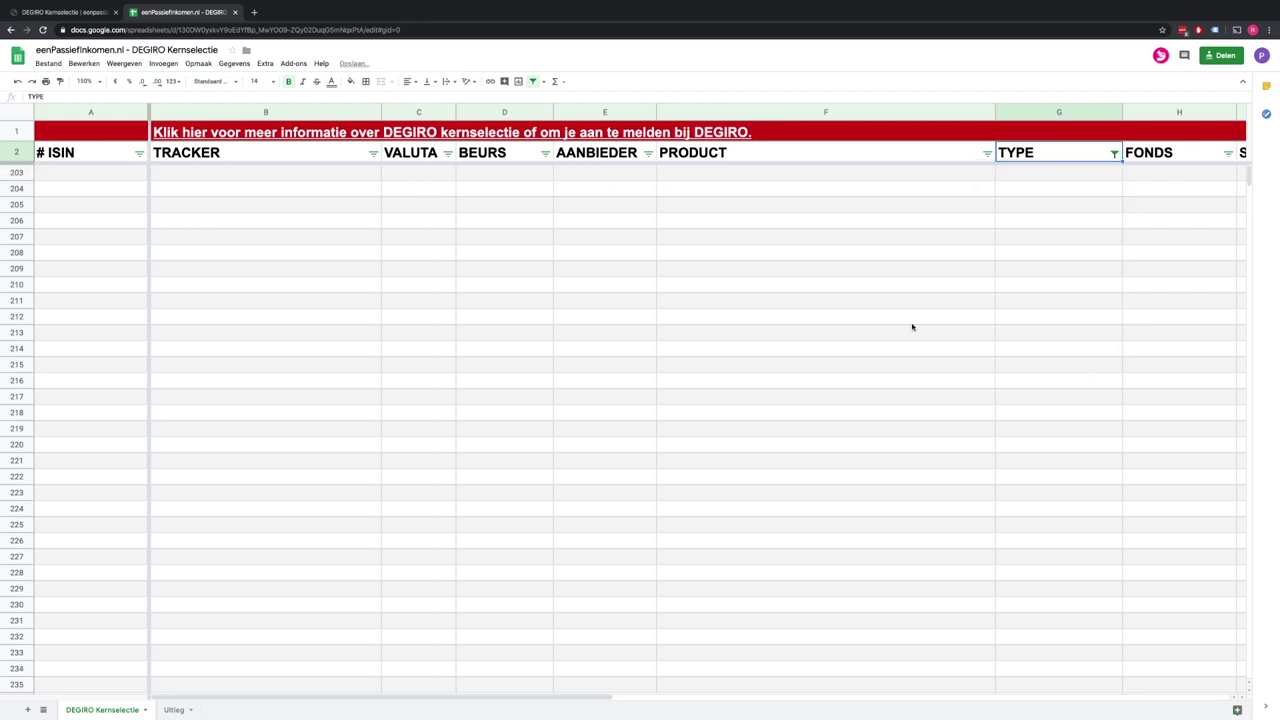
Step: Reset the SPECIFIEK column's filter by selecting all of its values
scroll(912, 327, "right", 5)
left_click(889, 154)
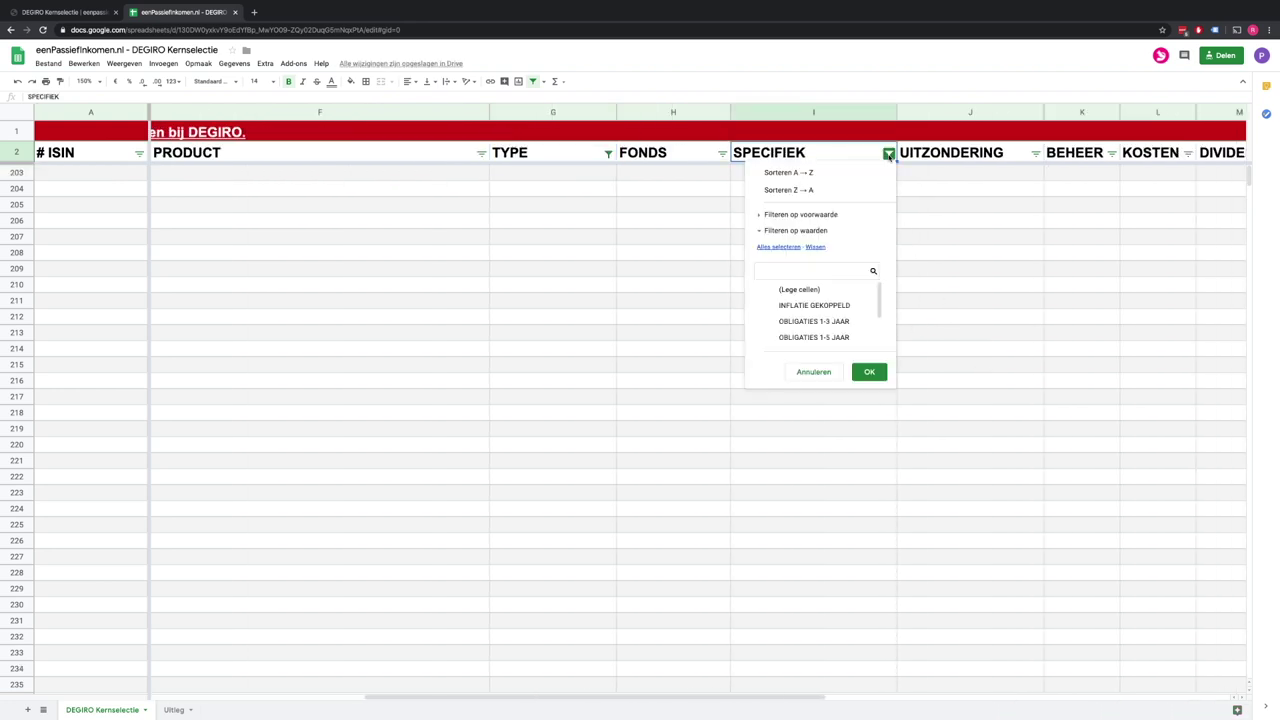
left_click(778, 247)
left_click(869, 372)
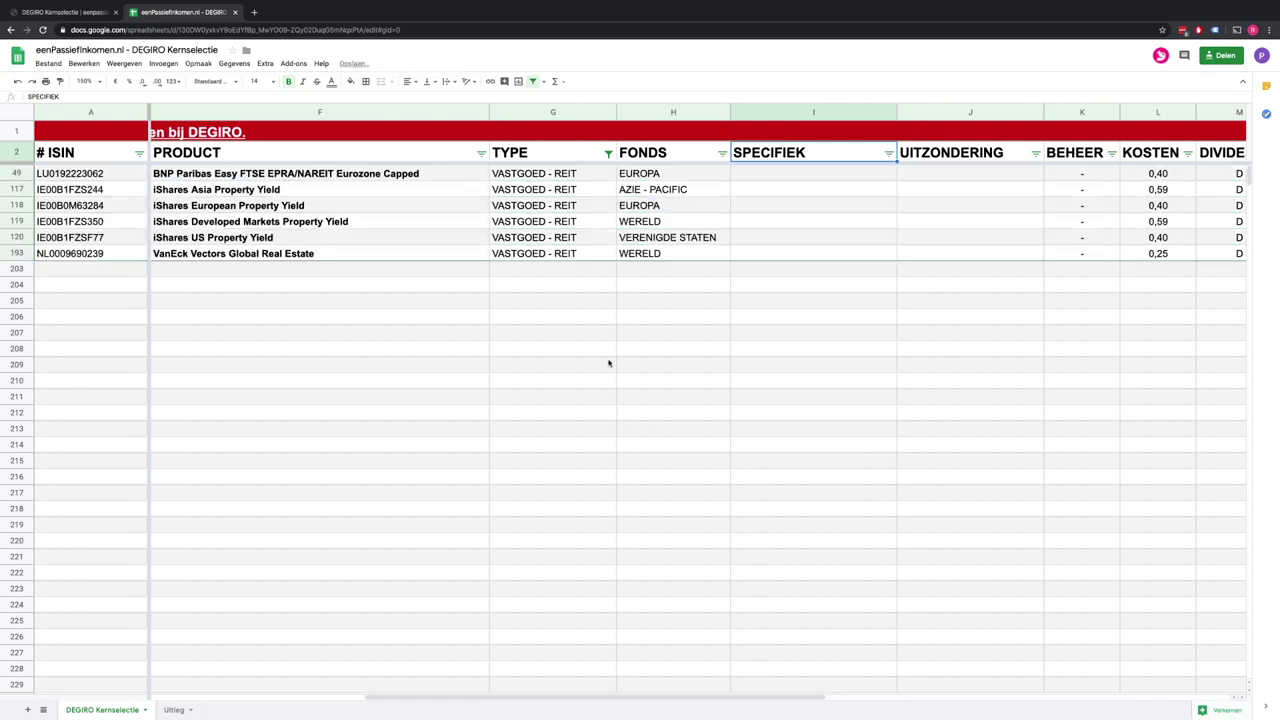
Step: Examine the real estate trackers' product names, TYPE, FONDS regions, KOSTEN and DIVIDEND values
scroll(608, 363, "left", 2)
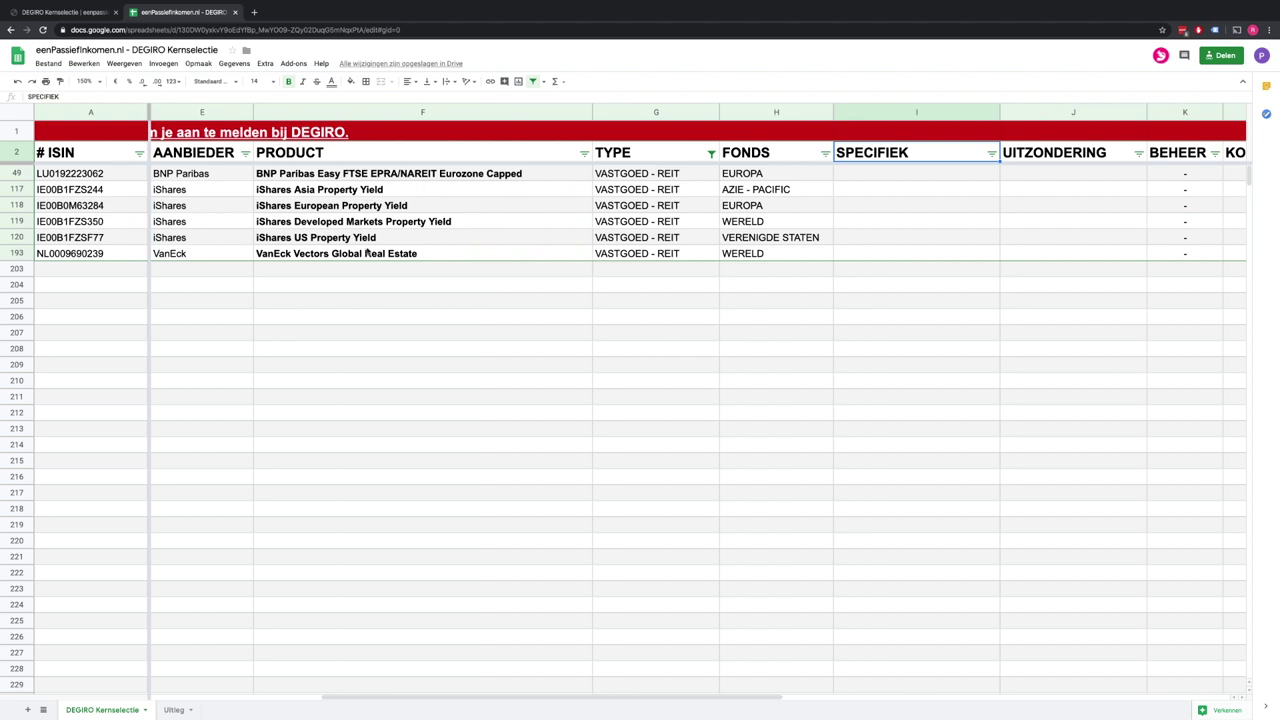
left_click(674, 254)
left_click(622, 173)
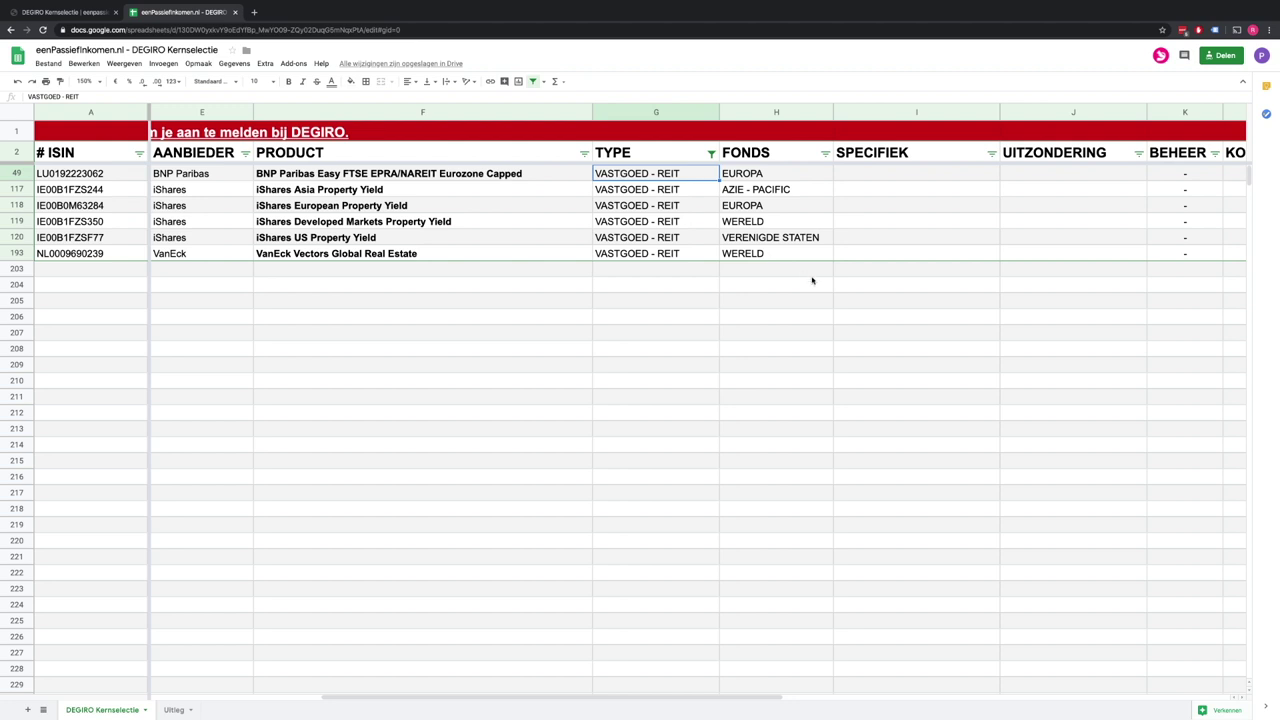
left_click(779, 256)
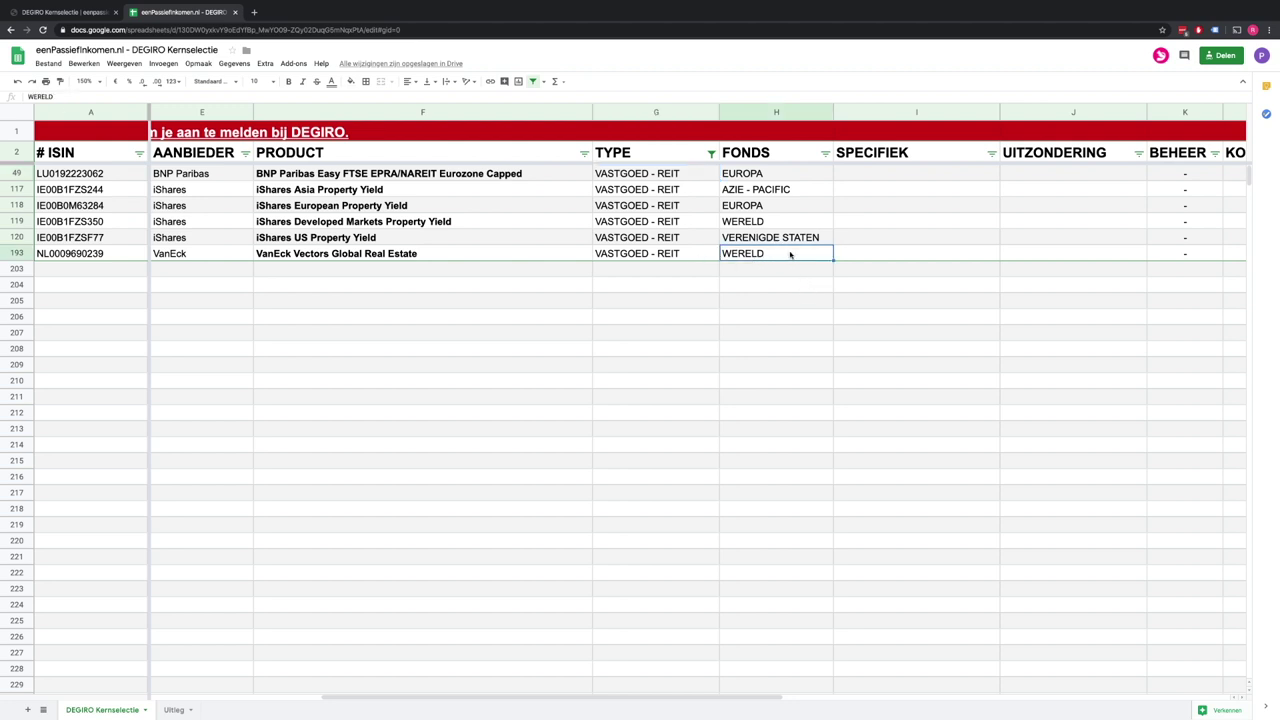
left_click(759, 206)
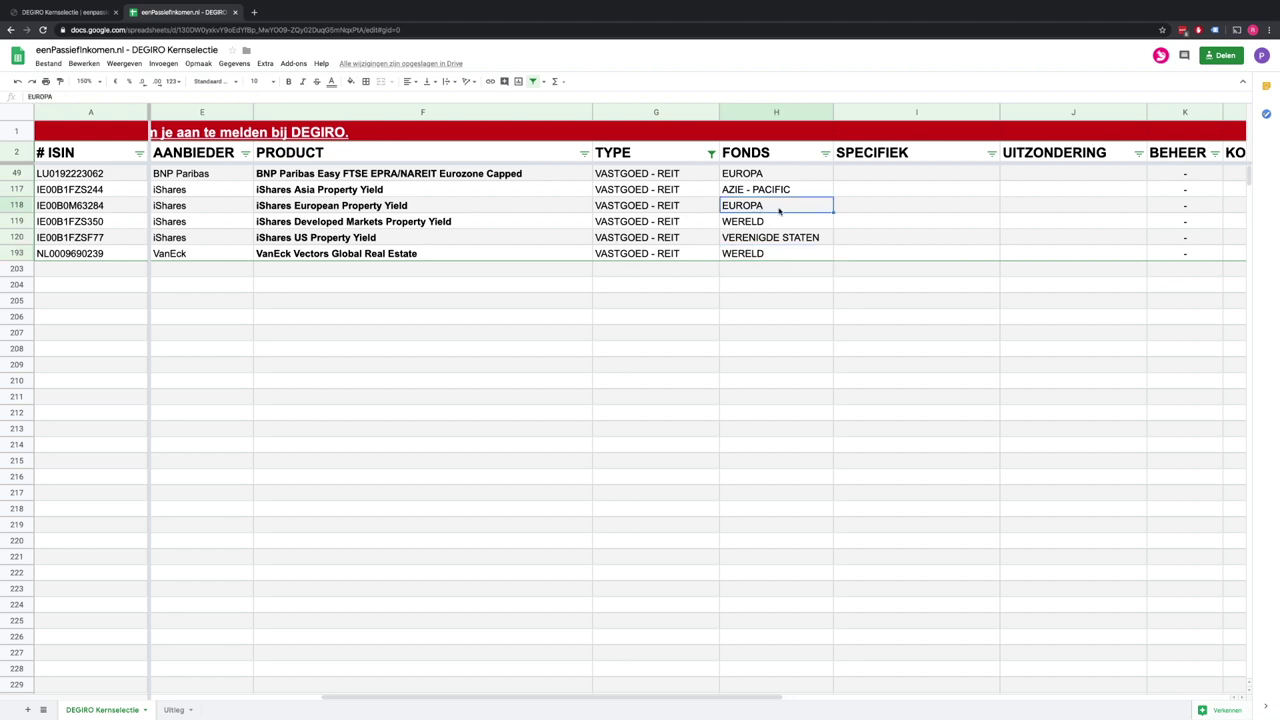
scroll(779, 210, "right", 2)
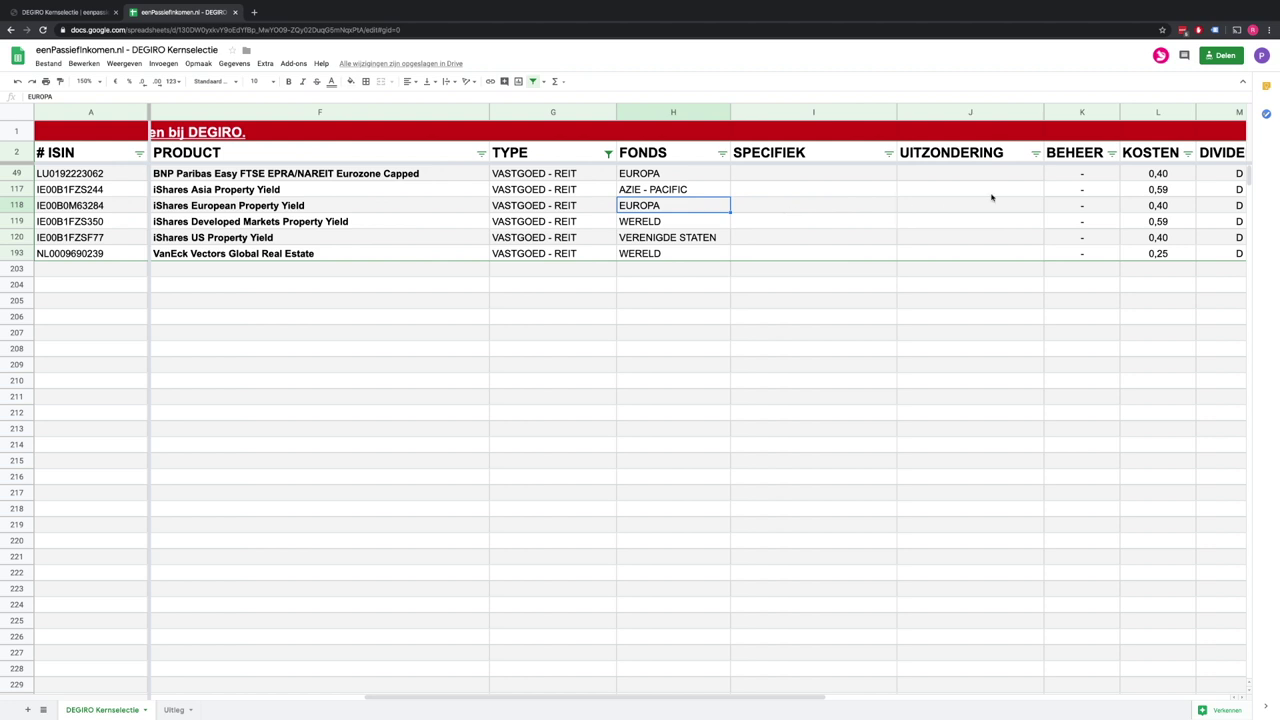
left_click(1150, 112)
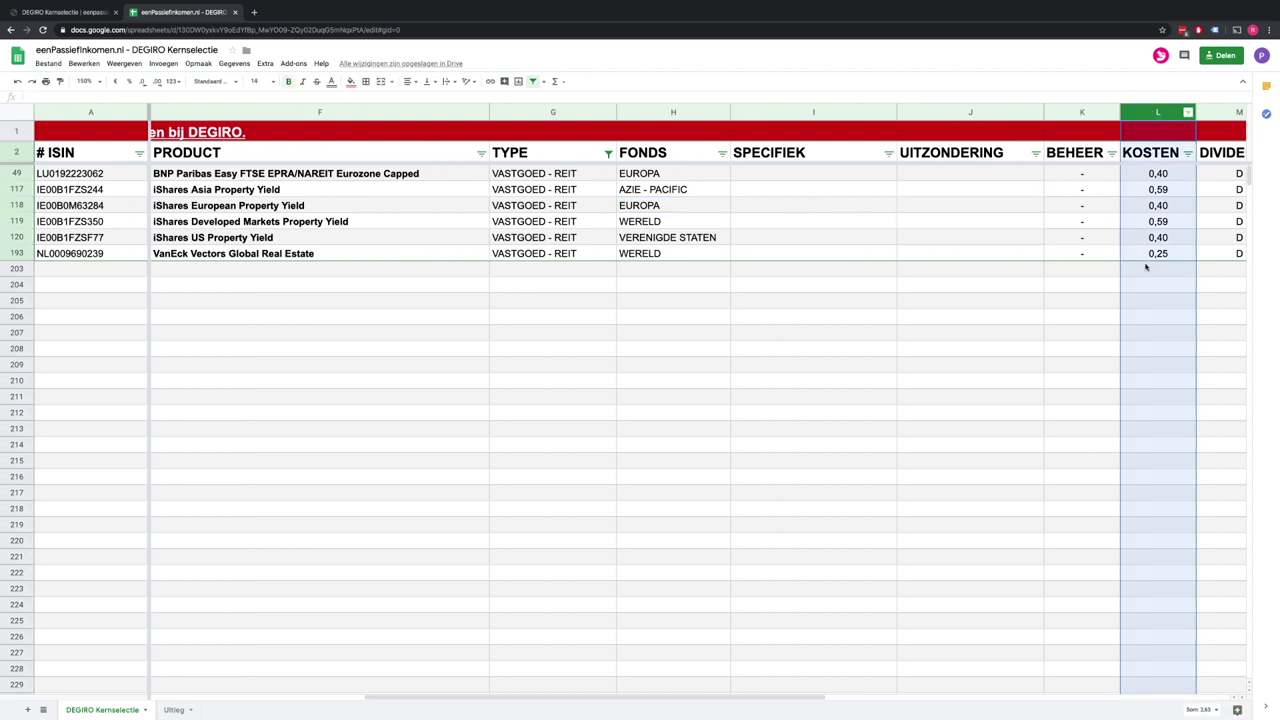
scroll(1125, 266, "right", 5)
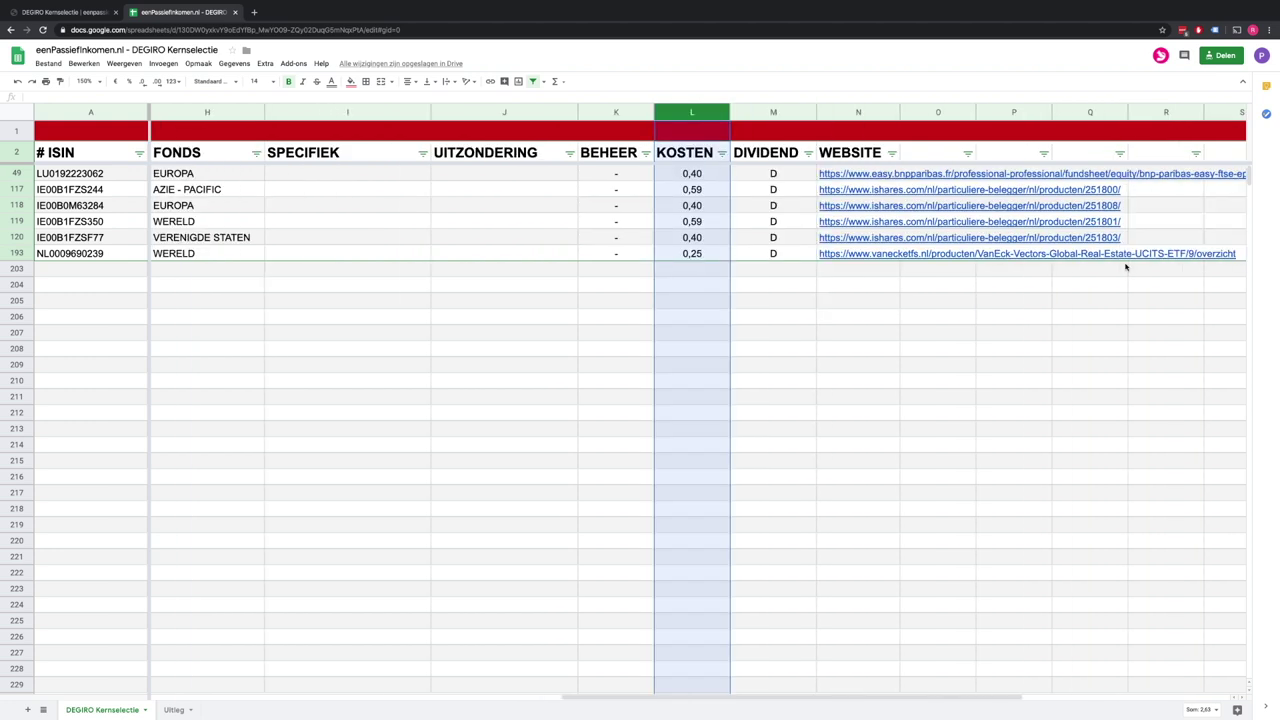
left_click(767, 175)
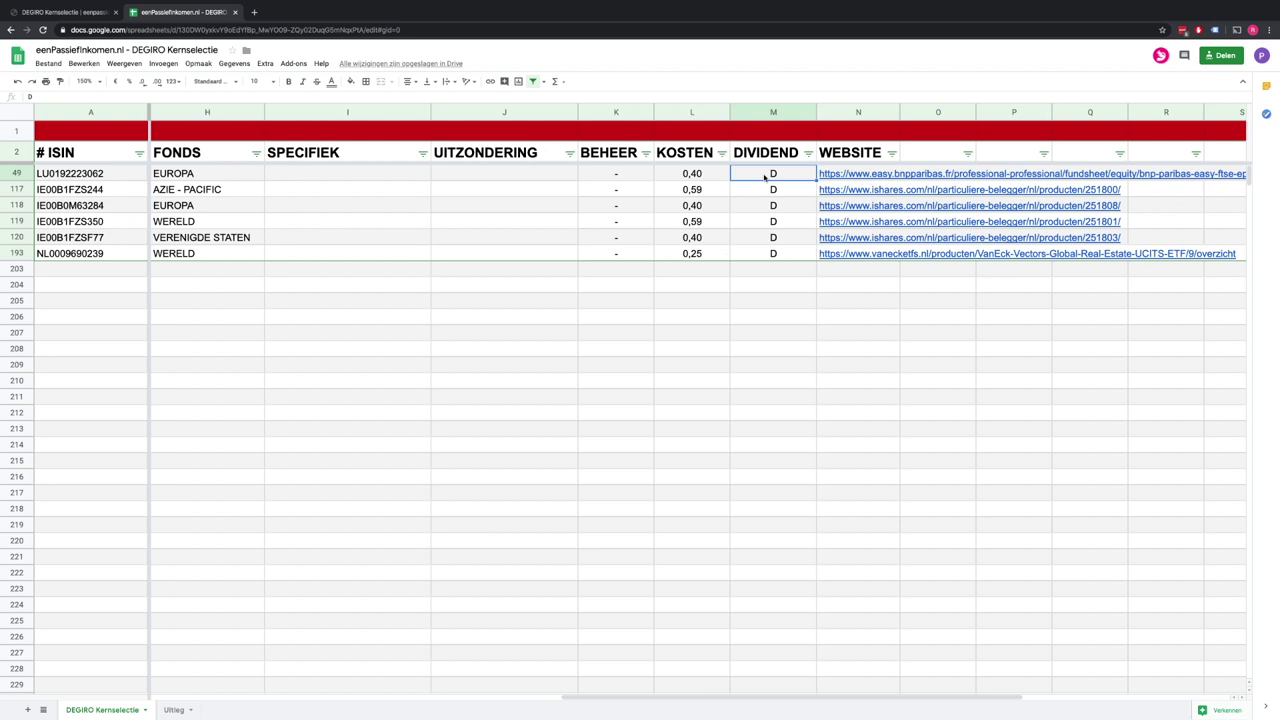
left_click(775, 255)
left_click(778, 175)
scroll(686, 222, "left", 5)
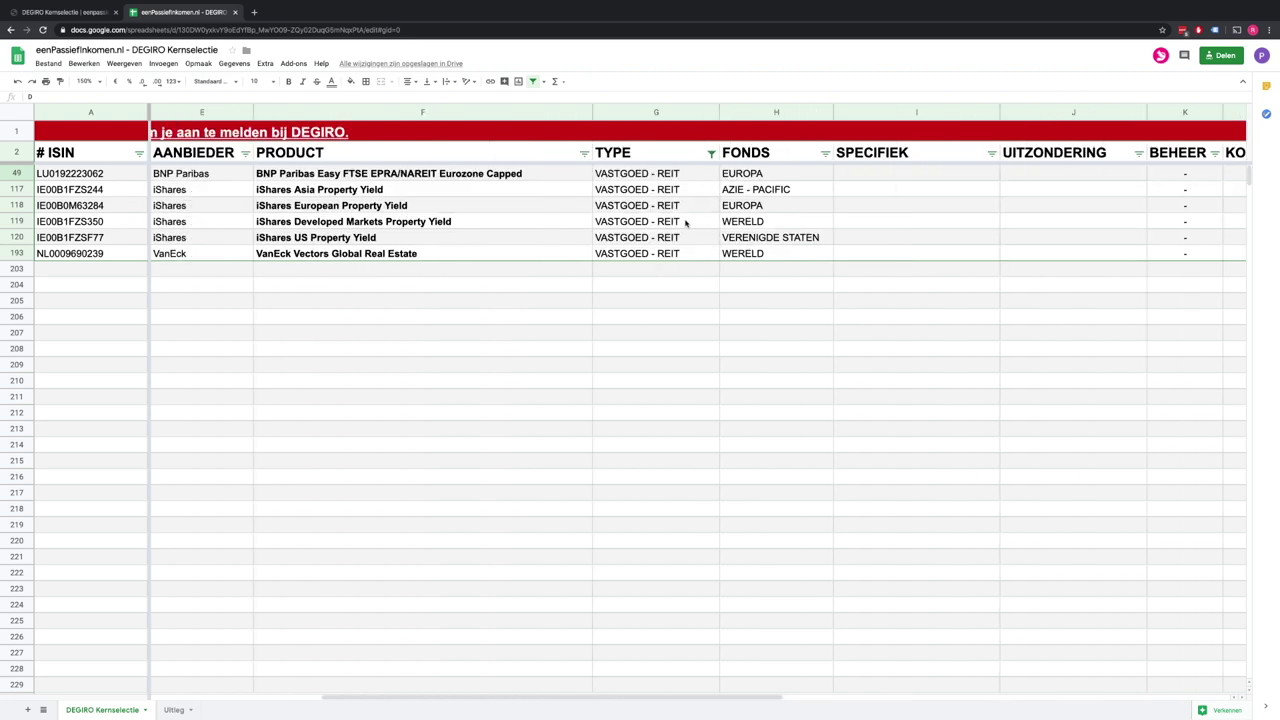
scroll(686, 222, "left", 3)
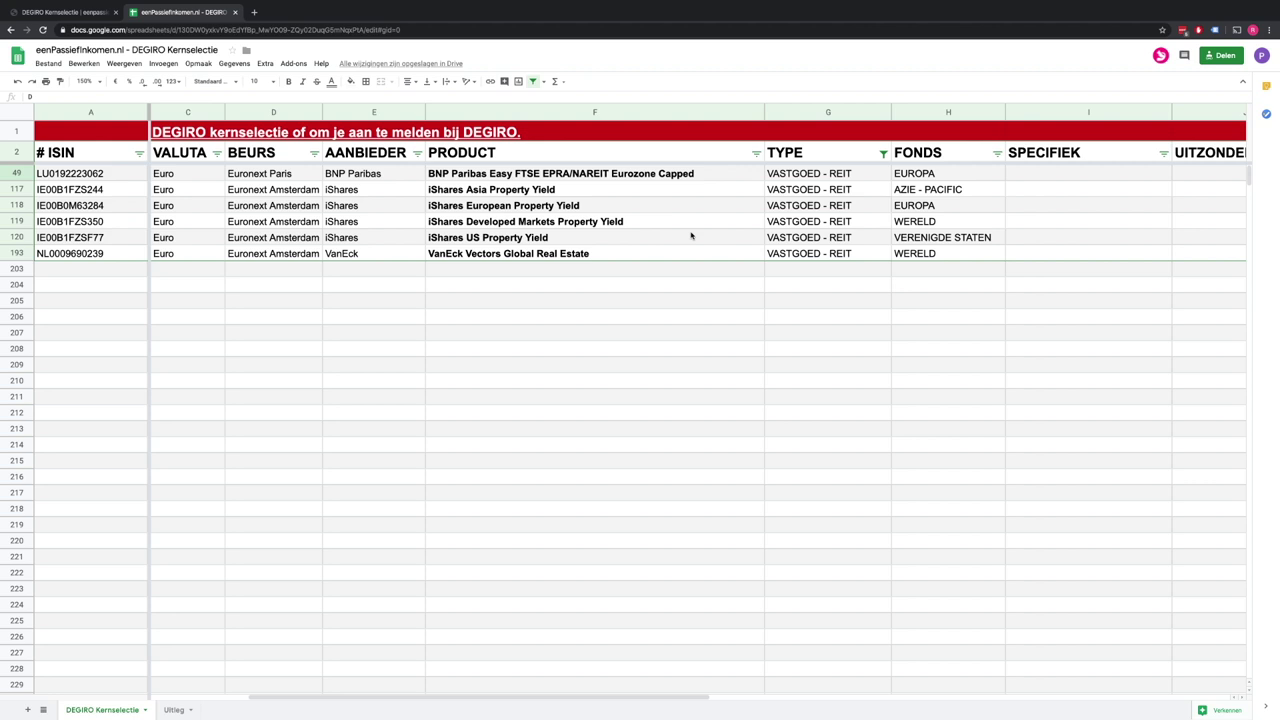
scroll(726, 229, "right", 1)
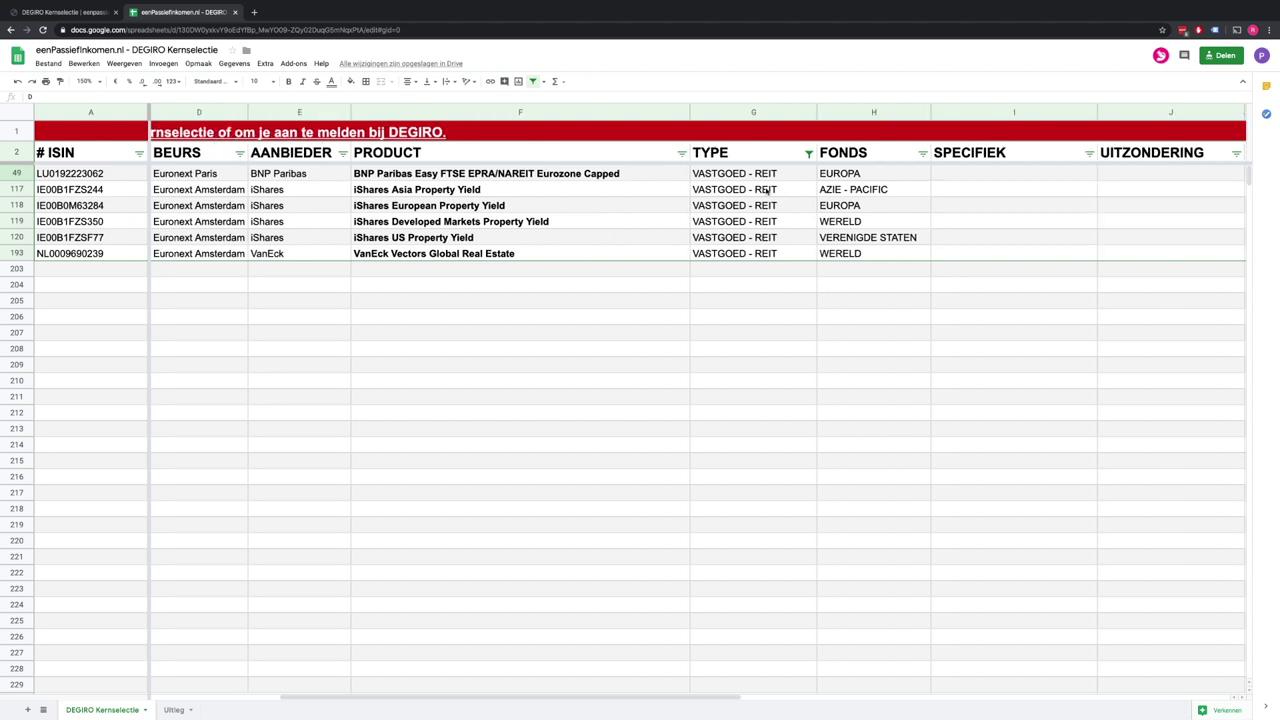